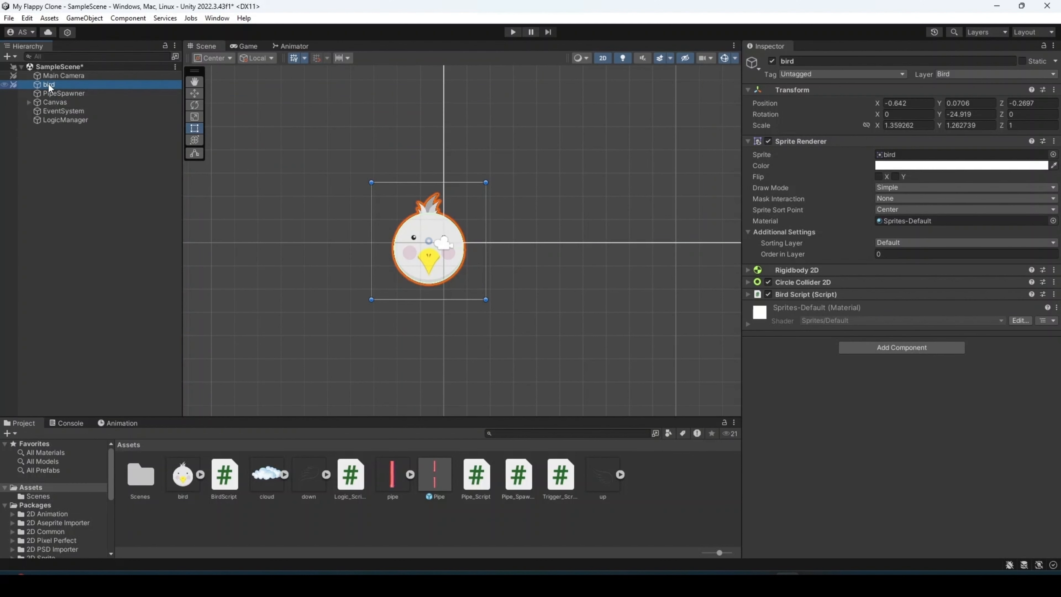
Create an empty child object under the bird and name it Wing_Left
right_click(48, 84)
click(103, 256)
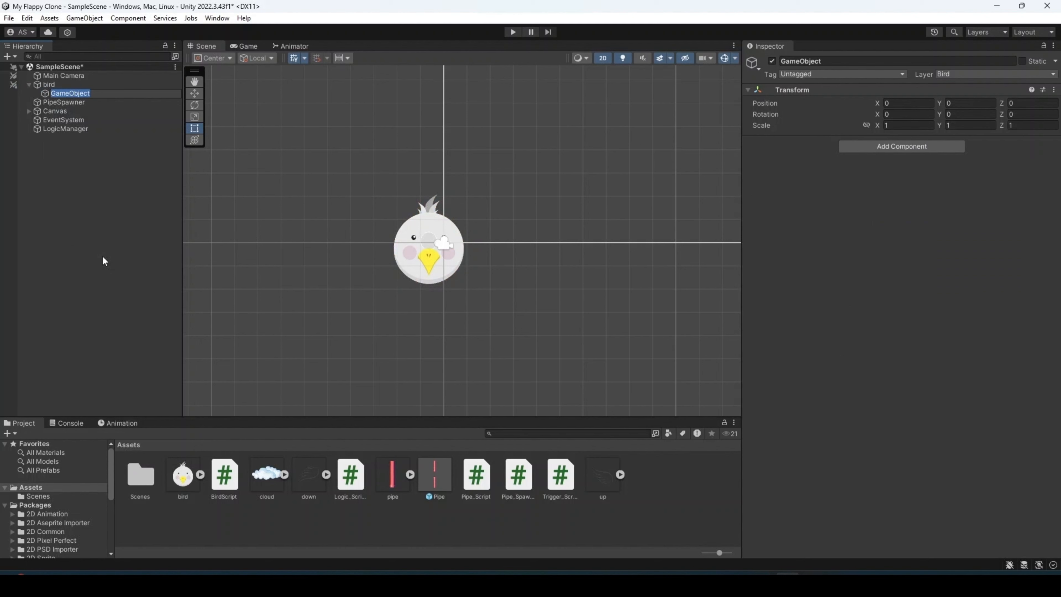
text(Wing_Left)
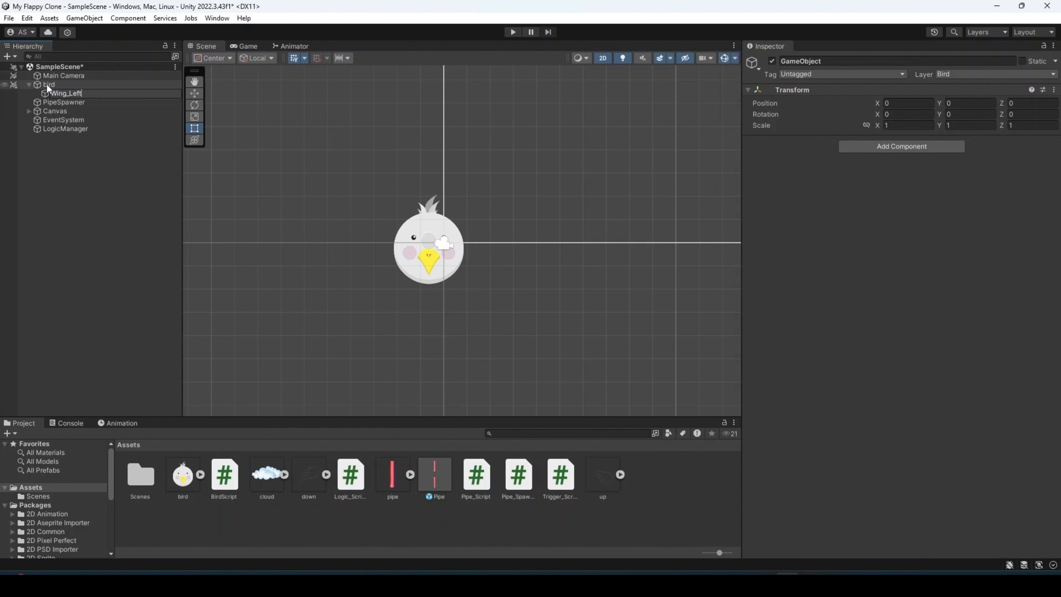
click(55, 93)
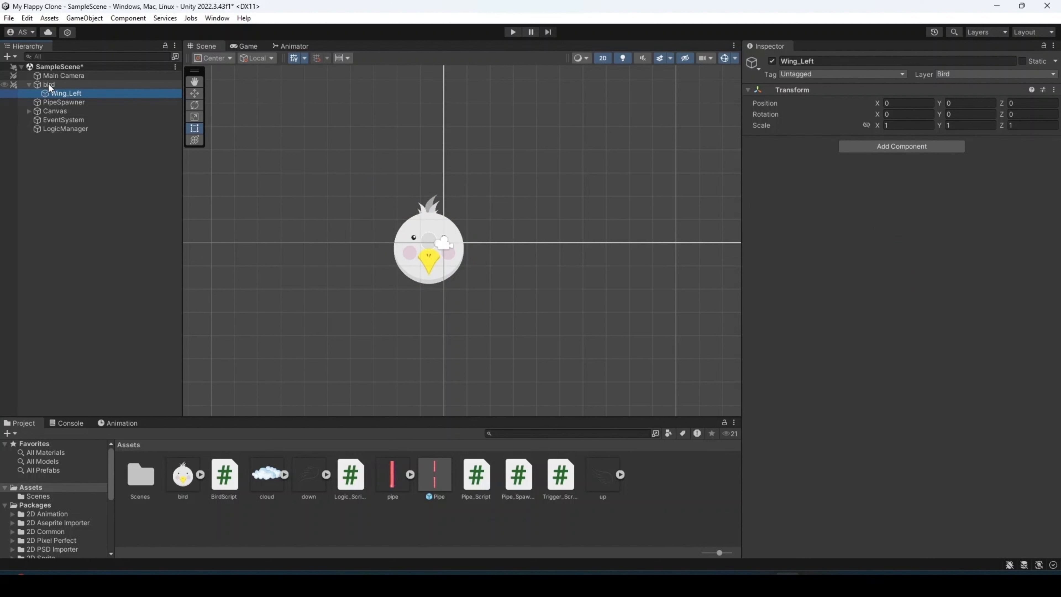
Add a Sprite Renderer component to Wing_Left and assign the down sprite to it
click(901, 146)
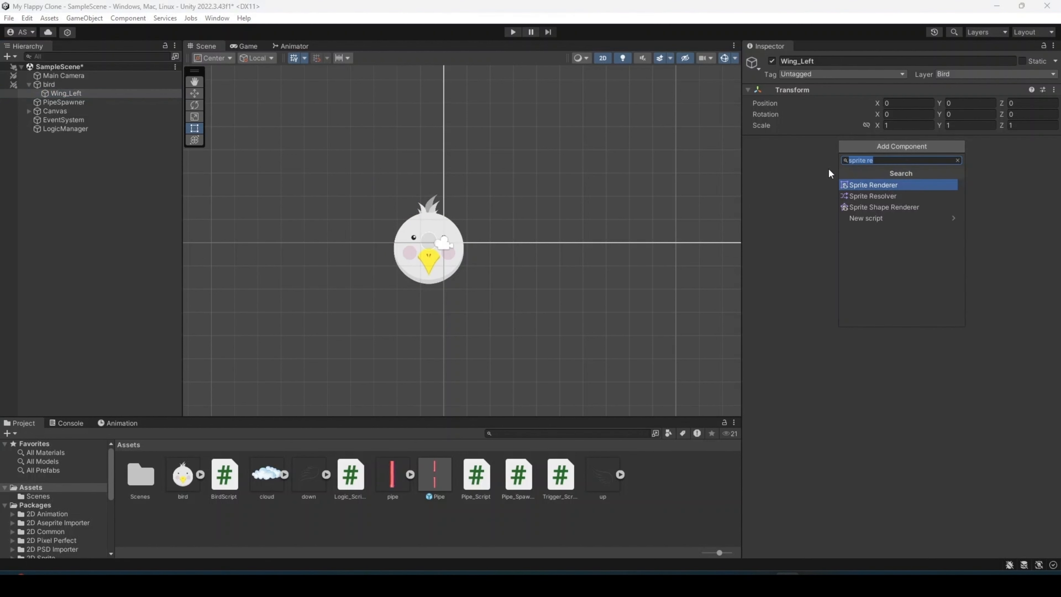
click(855, 185)
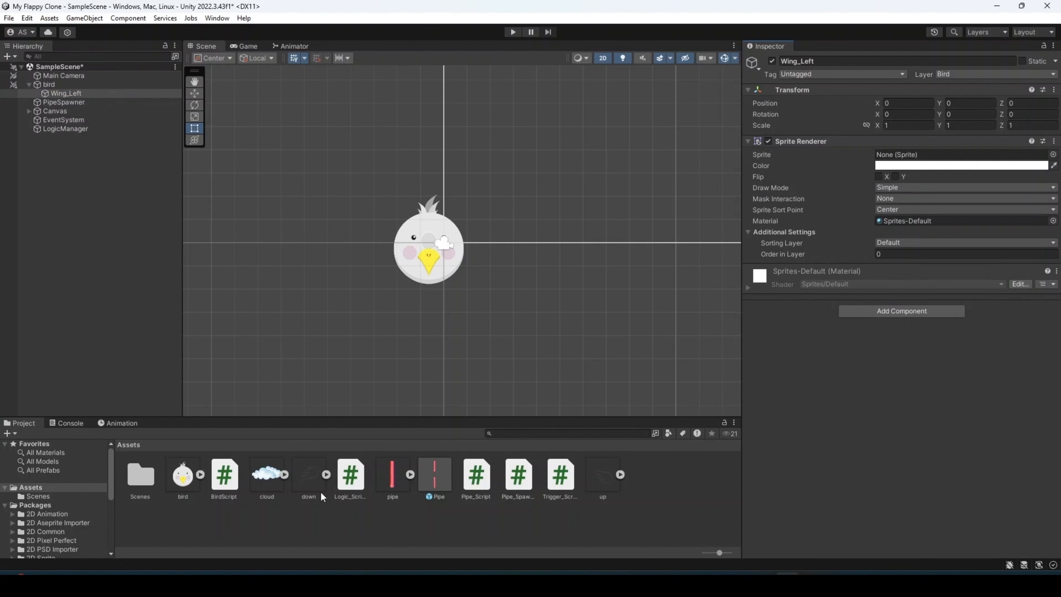
drag(319, 473, 961, 155)
Flip the Wing_Left sprite on Y and place it against the bird's left side at about X -2.37, Y 0.5
drag(435, 229, 360, 248)
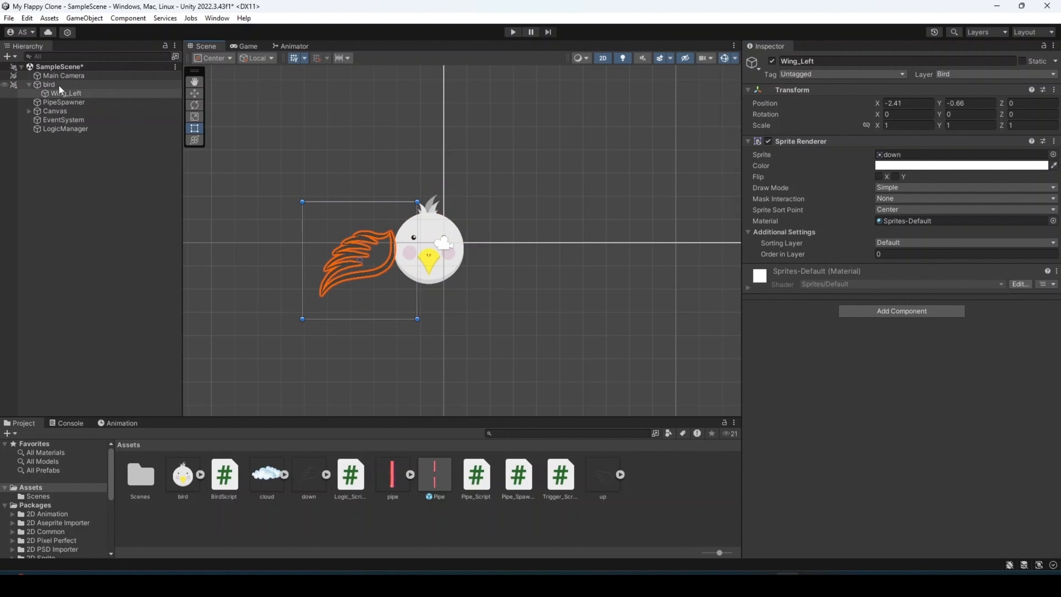
click(896, 176)
drag(380, 259, 379, 222)
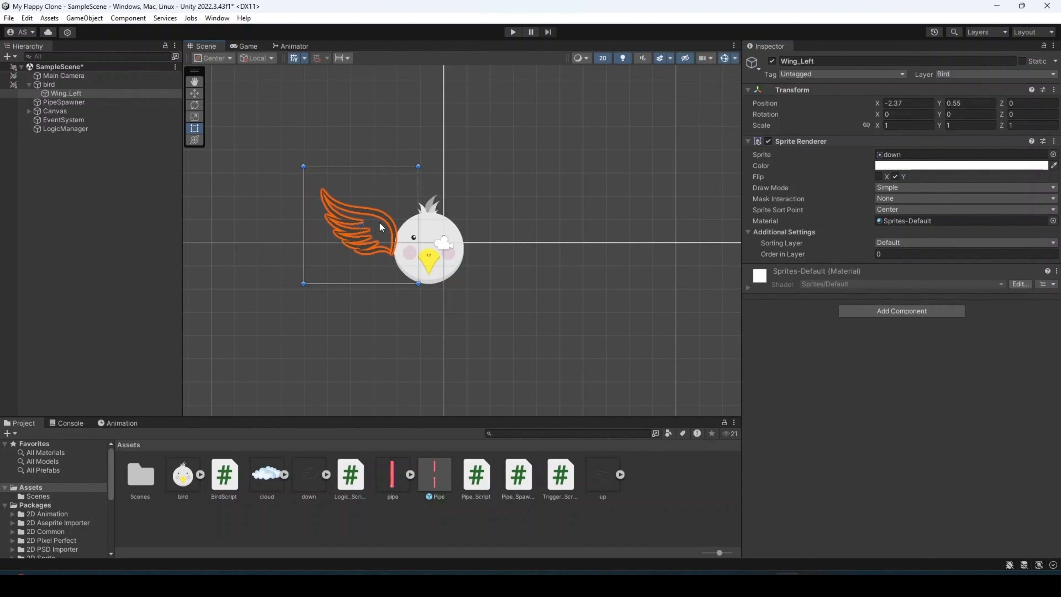
Duplicate Wing_Left and rename the copy Wing_Right
click(56, 94)
key(ctrl+d)
click(82, 101)
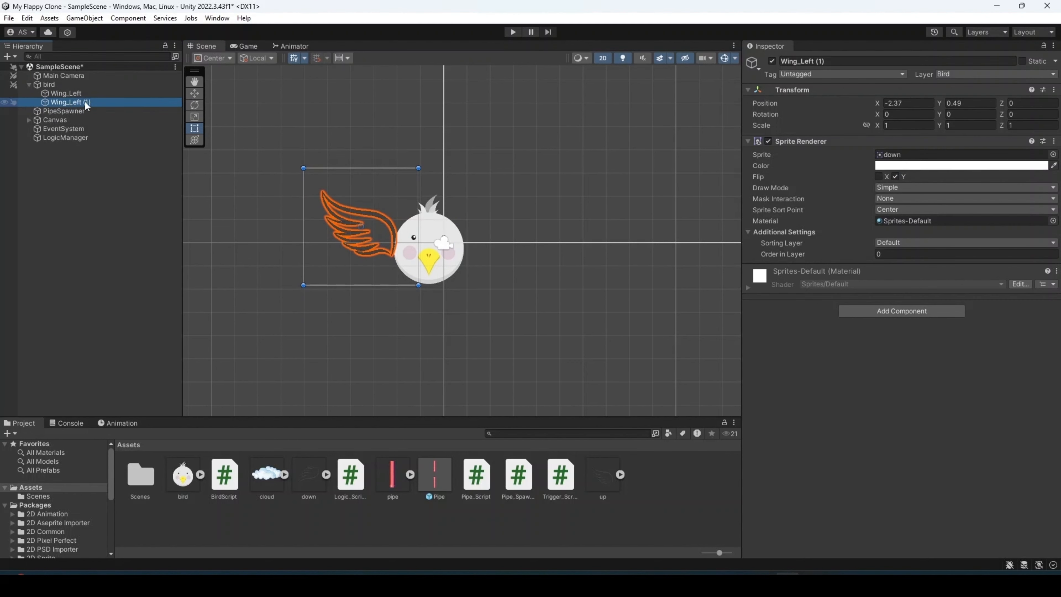
click(94, 102)
key(BackSpace)
key(BackSpace)
key(BackSpace)
key(BackSpace)
key(BackSpace)
key(BackSpace)
key(BackSpace)
key(BackSpace)
text(Right)
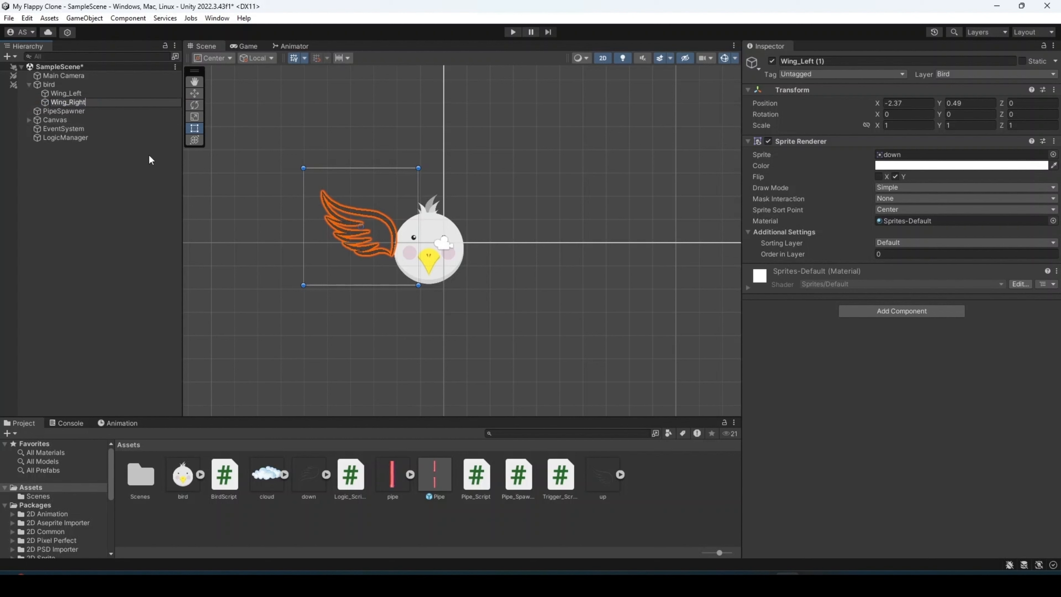
click(67, 93)
Move Wing_Right to the bird's right side and flip its sprite on X to mirror the left wing
click(69, 103)
drag(371, 230, 497, 236)
click(880, 177)
click(67, 93)
Create another empty child object under the bird and name it Eyes
click(49, 85)
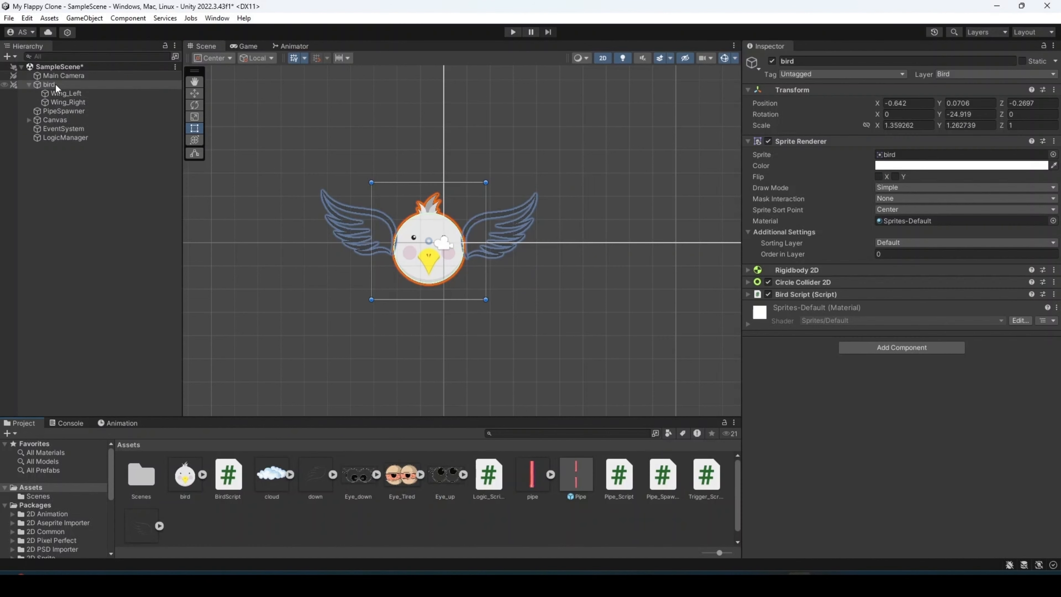
right_click(55, 85)
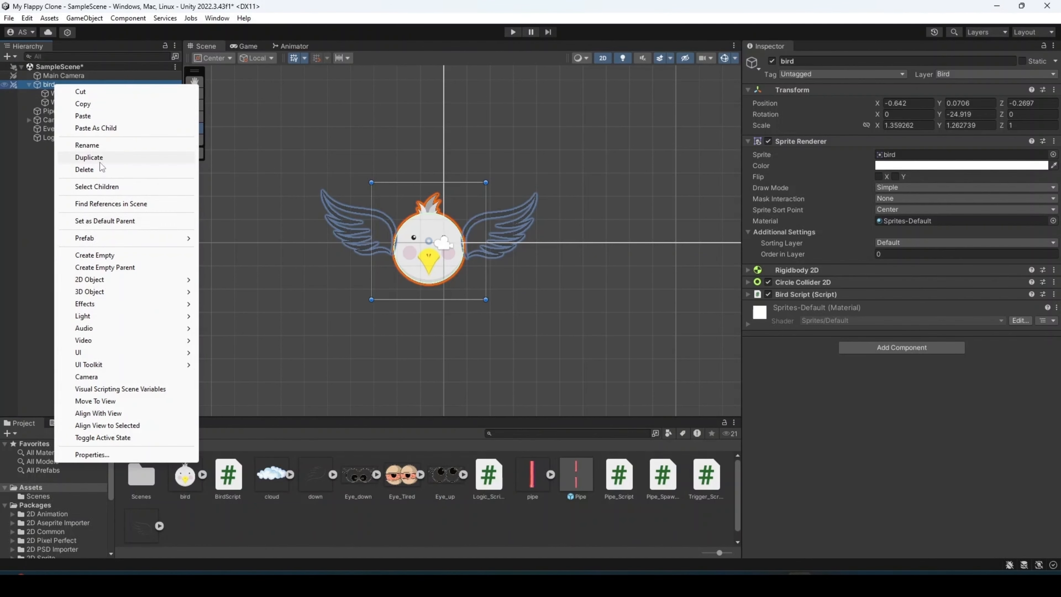
click(118, 254)
text(Eyes)
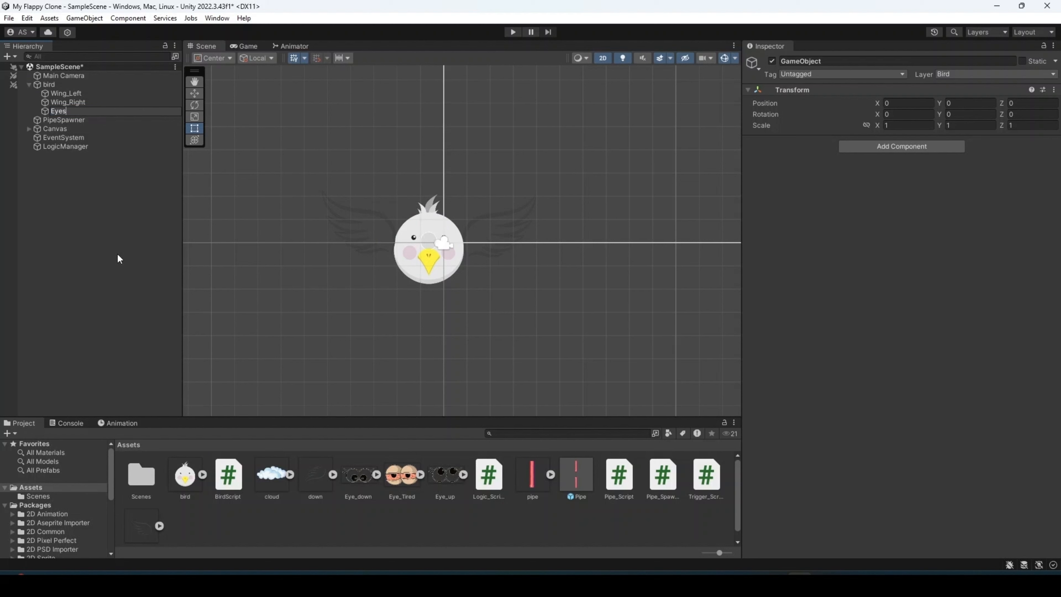
click(73, 95)
Add a Sprite Renderer component to Eyes and assign the Eye_Tired sprite to it
click(59, 111)
click(902, 144)
text(sprite re)
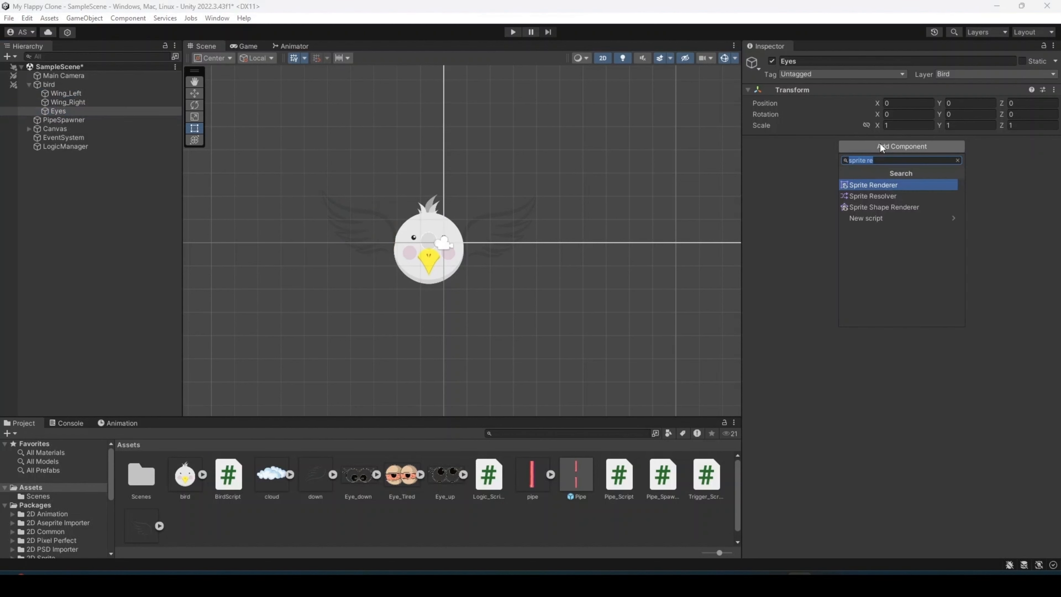
click(885, 184)
drag(407, 474, 919, 154)
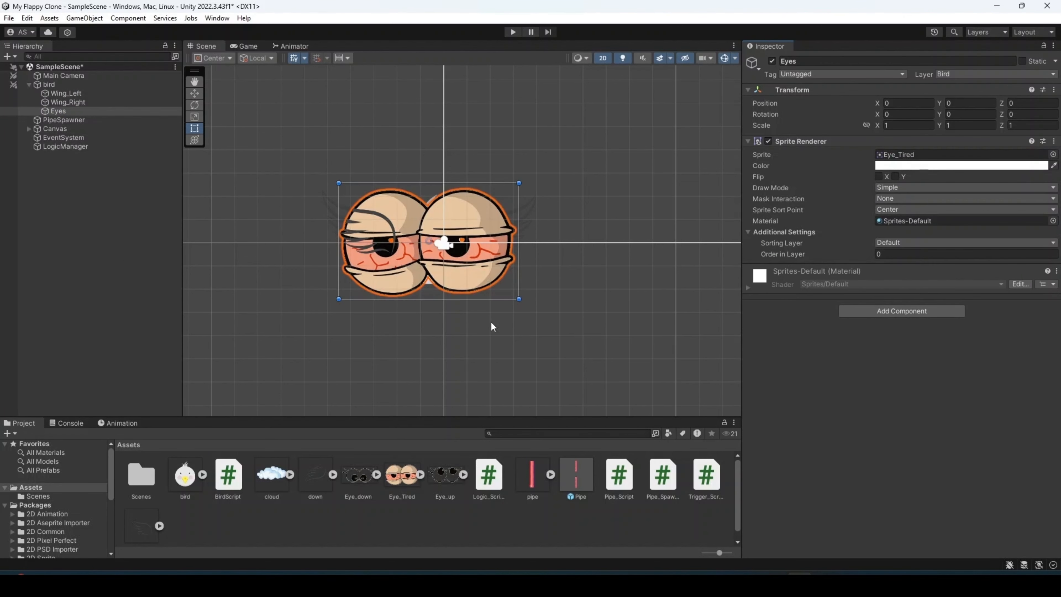
Shrink the Eyes sprite to a scale of about 0.35 by 0.25 and place it over the bird's own eyes
drag(518, 300, 402, 211)
scroll(487, 262, up, 5)
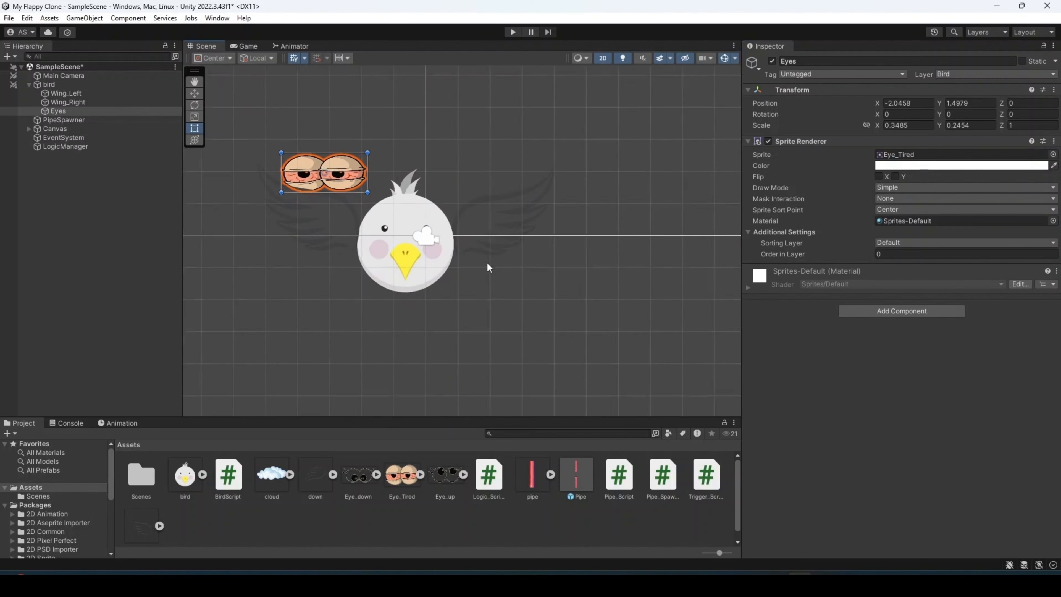
middle_drag(514, 273, 580, 326)
drag(320, 142, 470, 250)
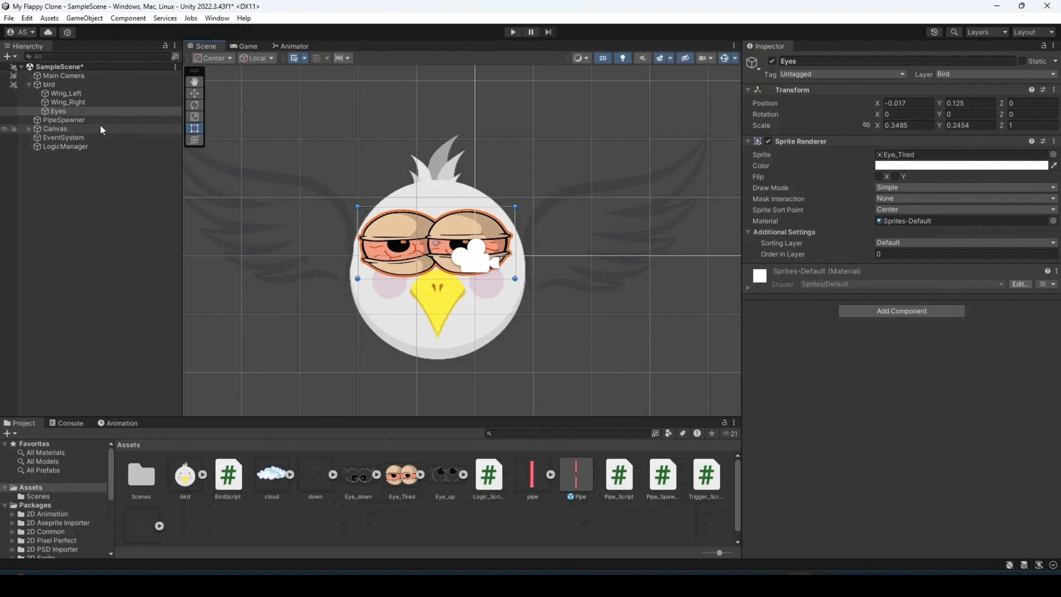
Move the whole bird left along its local X axis to about X -2.49
click(48, 84)
key(w)
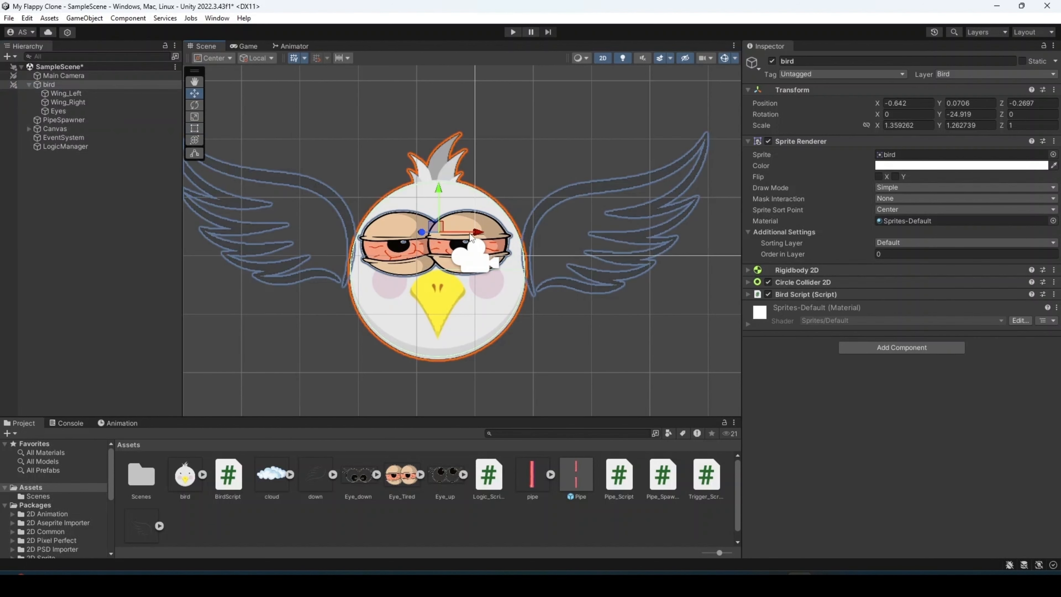
drag(475, 232, 367, 228)
key(f)
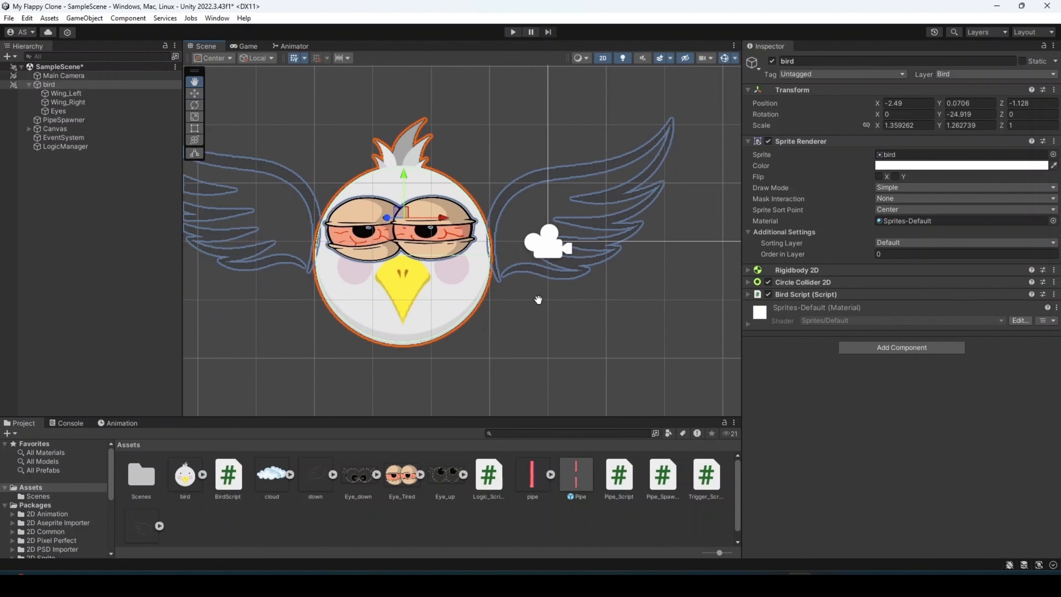
Set the Eyes sprite's order in layer to 1 and nudge it up to about Y 0.15
click(895, 252)
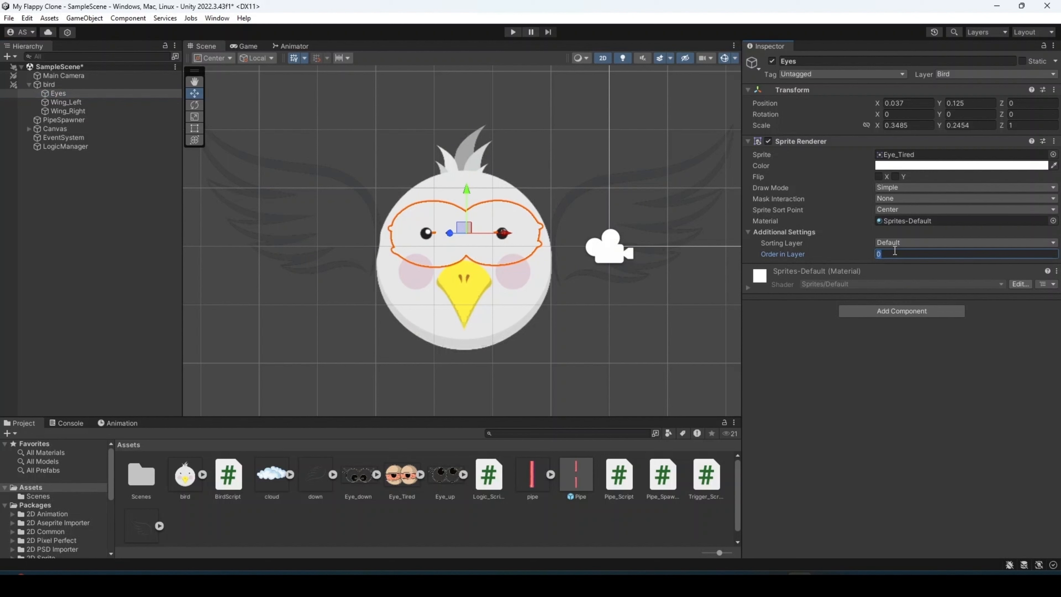
text(1)
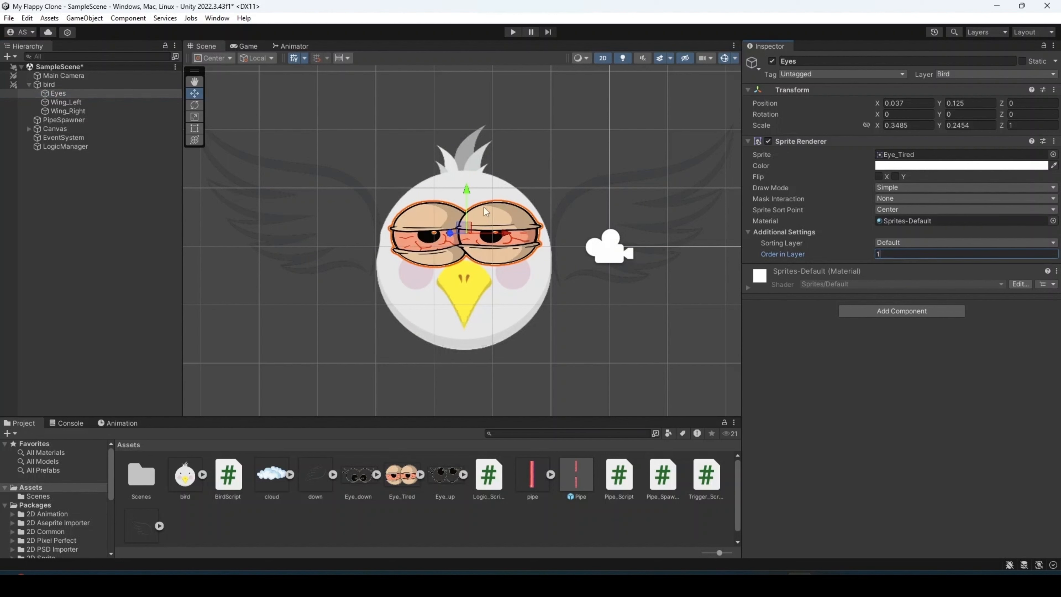
mouse_move(467, 190)
mouse_down()
mouse_move(467, 167)
mouse_move(469, 186)
mouse_up()
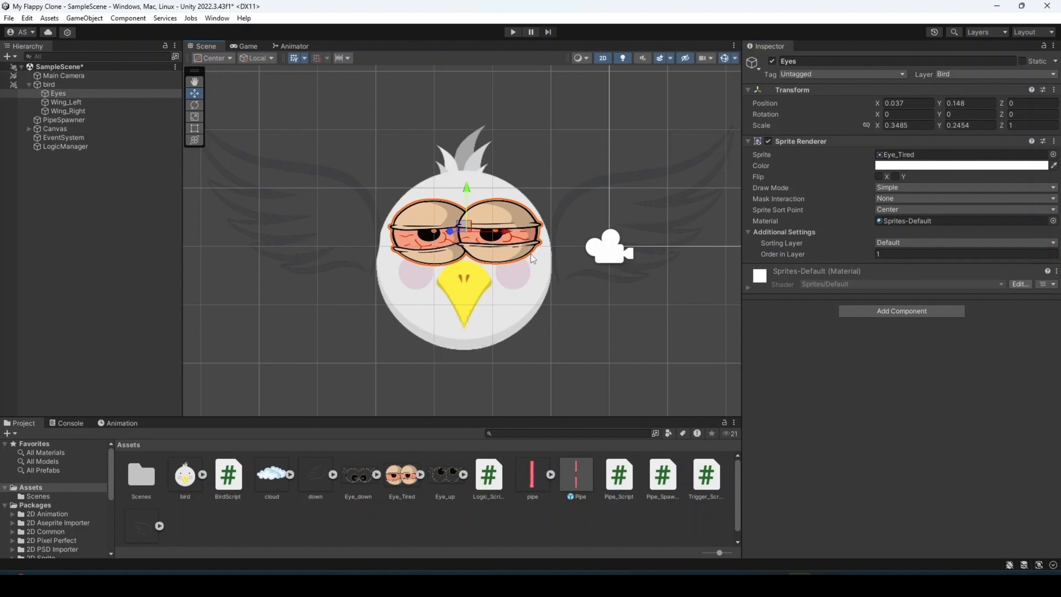
Play-test the game by flapping the winged bird through several pipes, and stop play mode
click(46, 84)
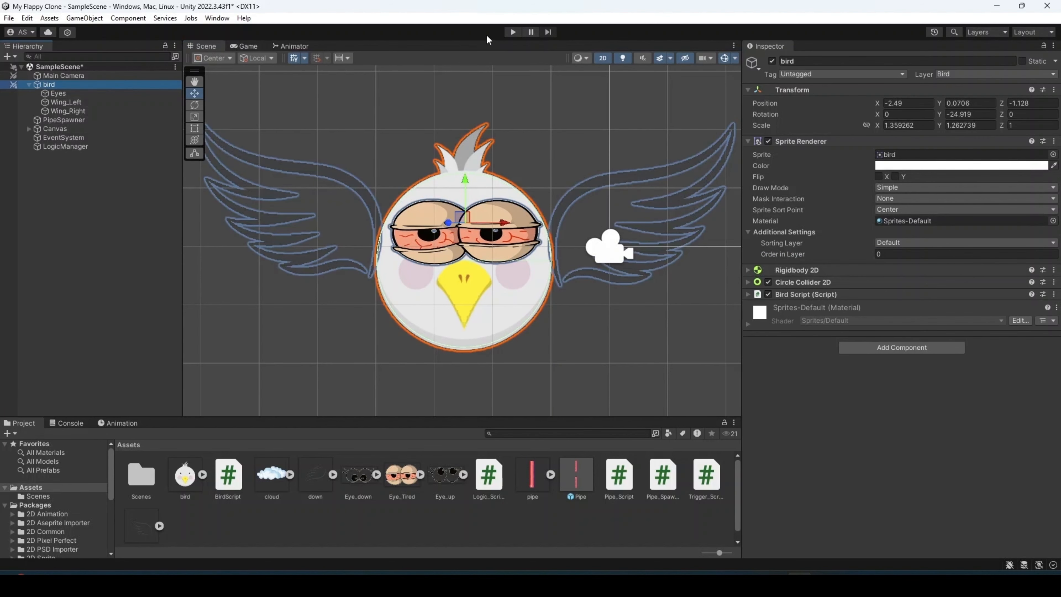
click(513, 32)
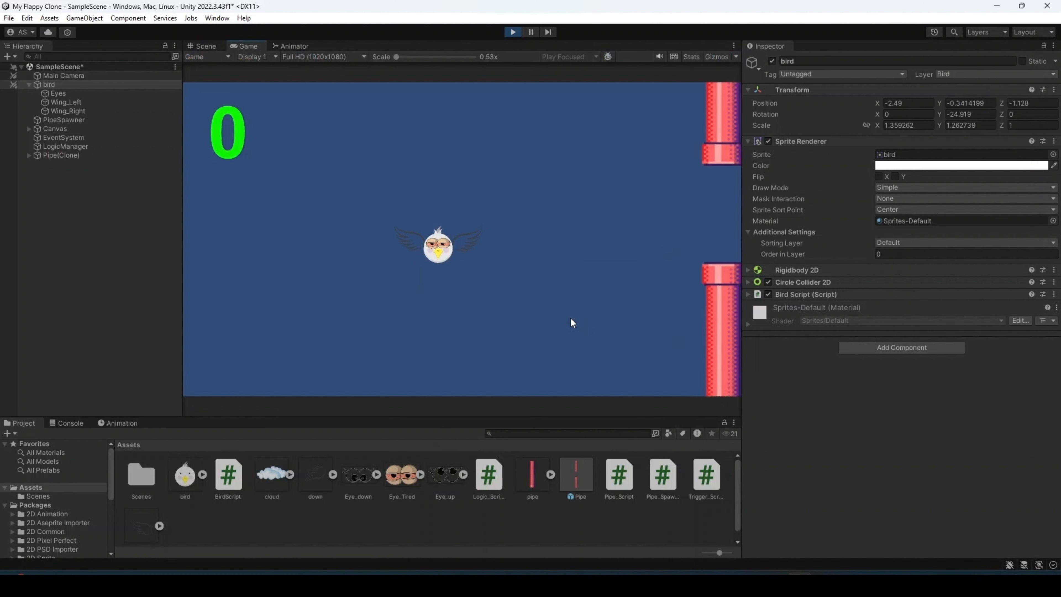
key(space)
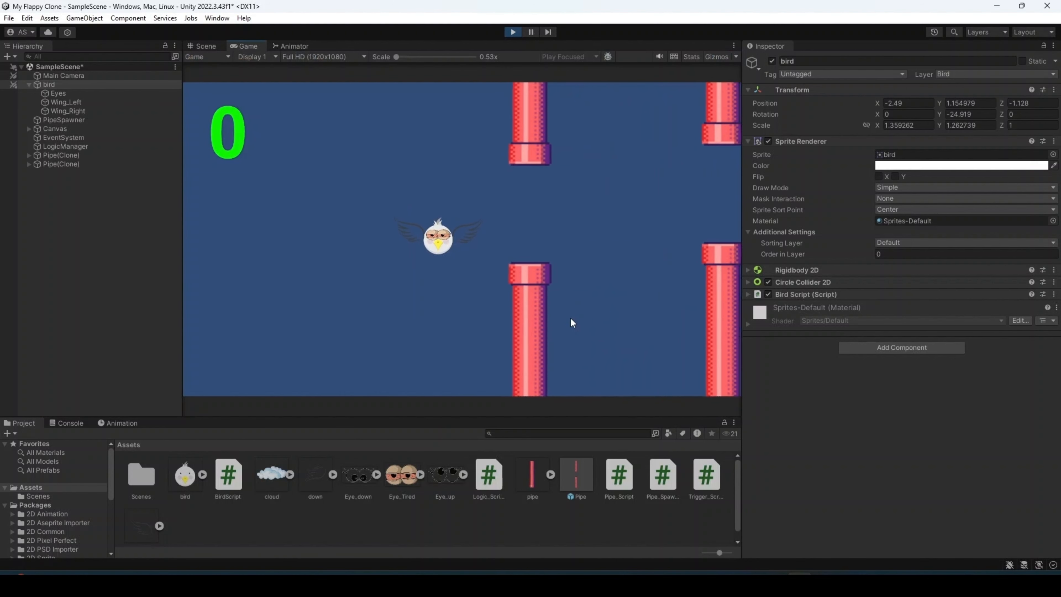
key(space)
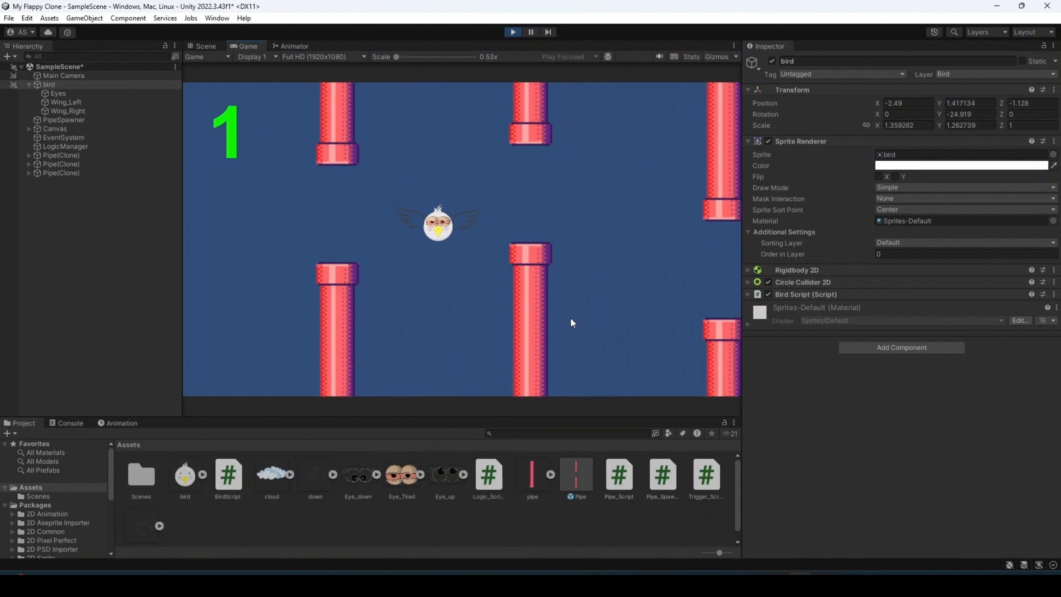
key(space)
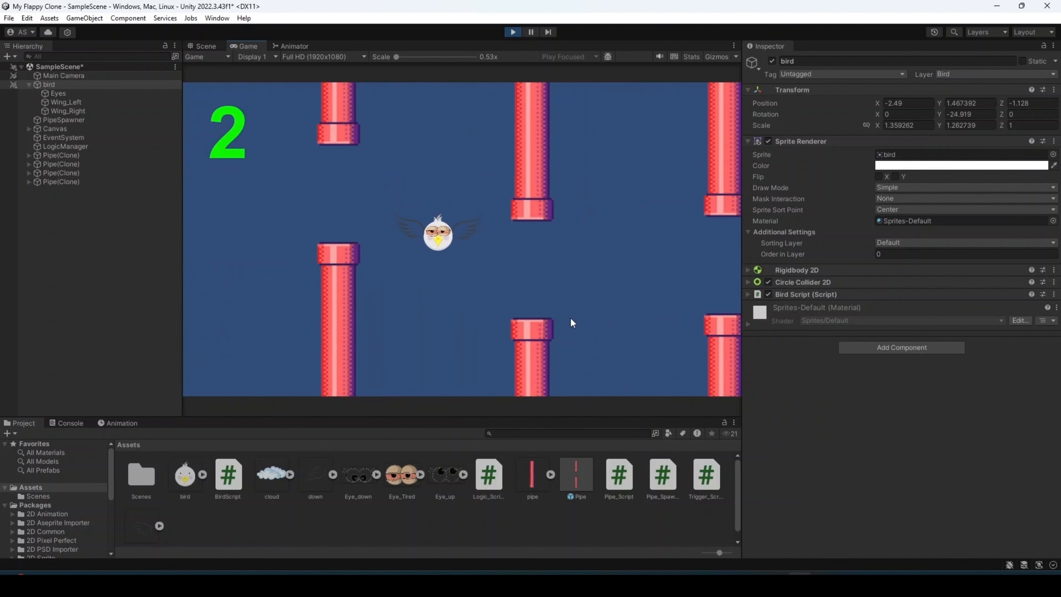
key(space)
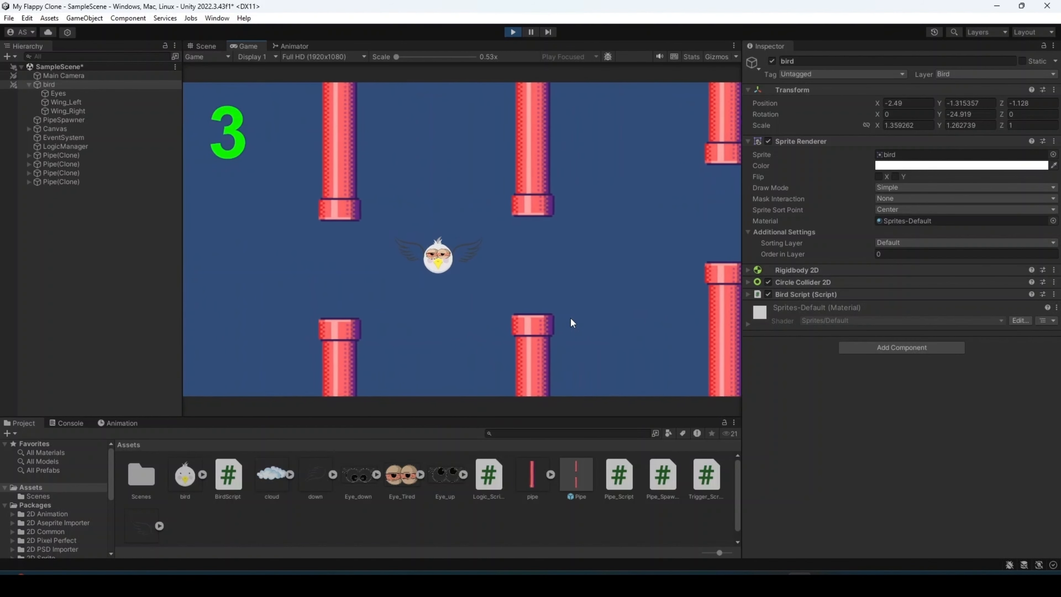
key(space)
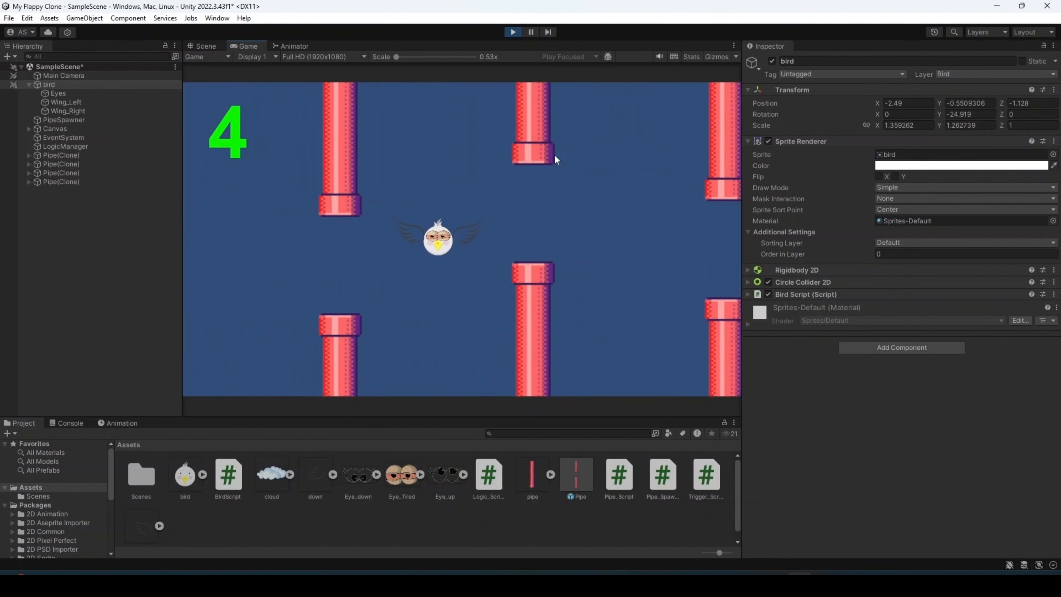
click(513, 32)
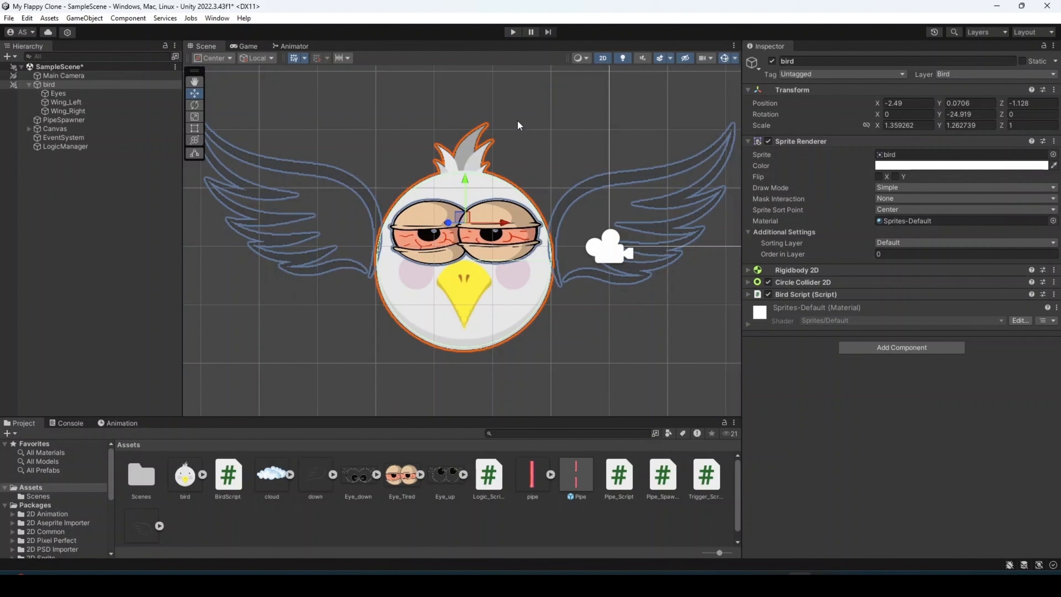
Open the Animation window with the bird object selected for animating
click(50, 84)
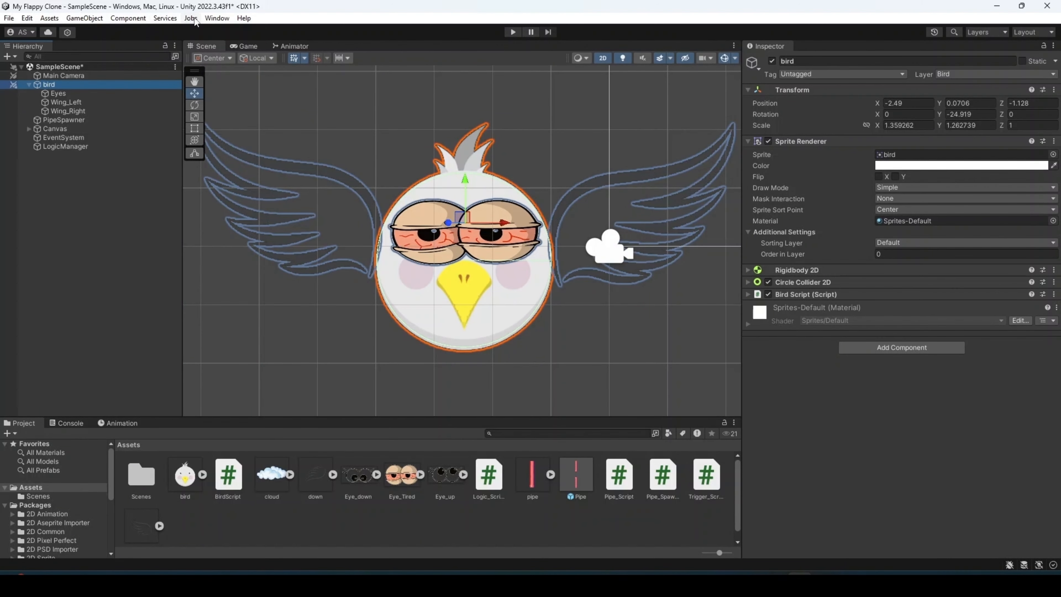
click(216, 18)
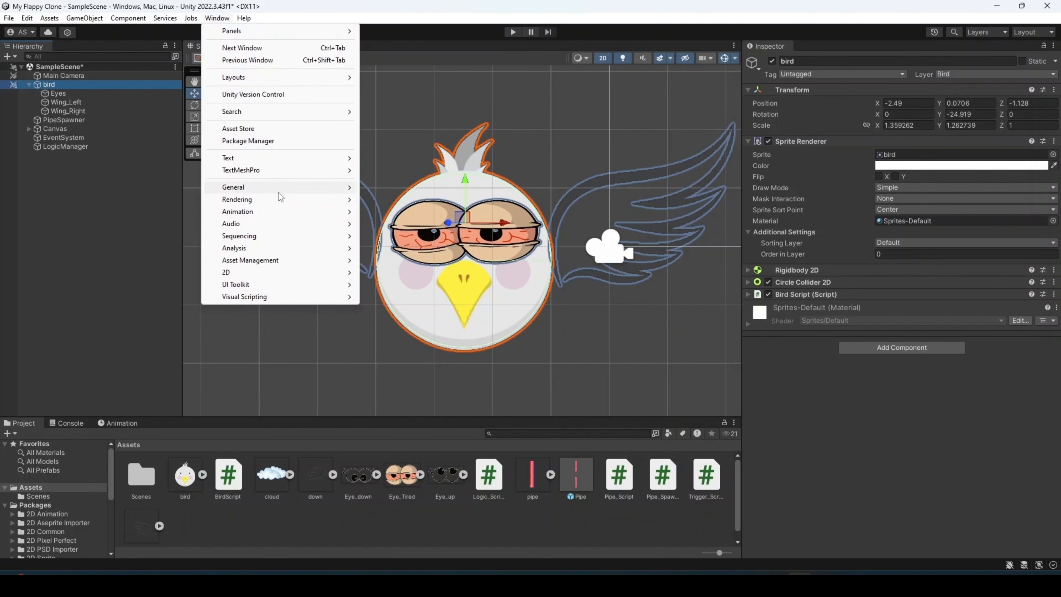
mouse_move(279, 190)
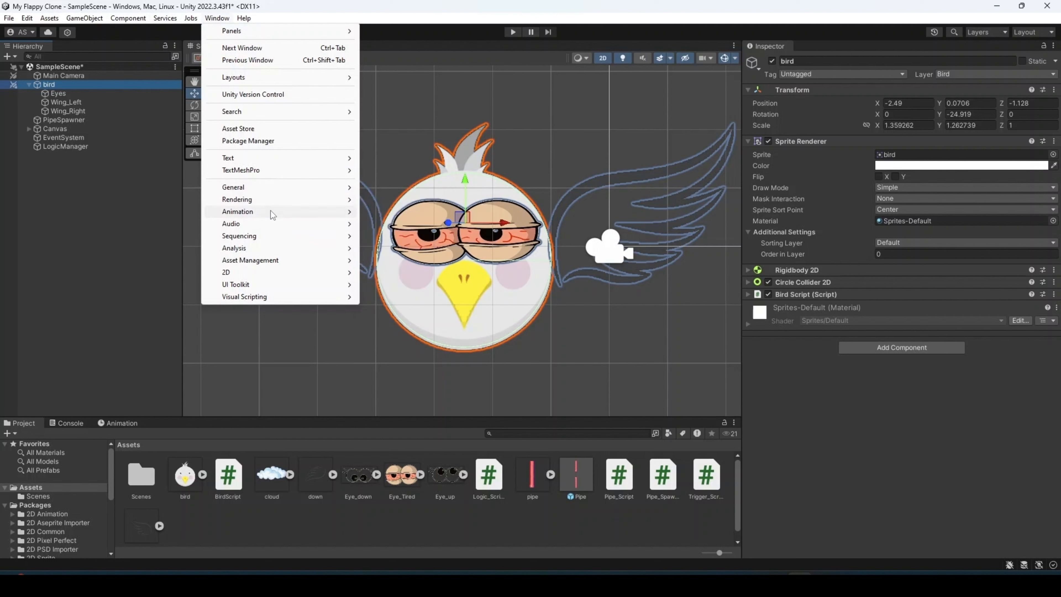
mouse_move(270, 211)
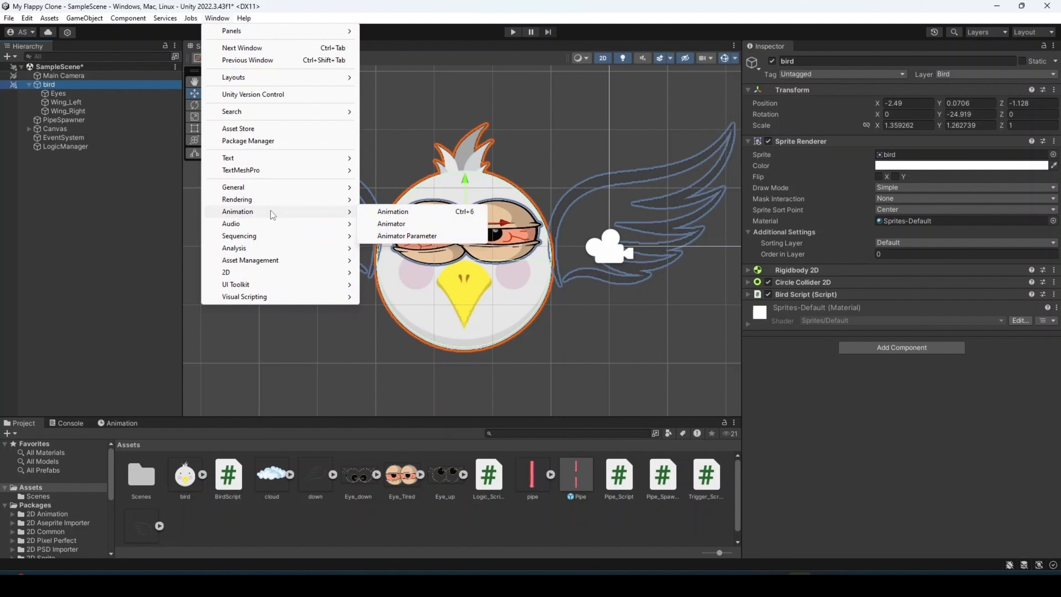
click(409, 211)
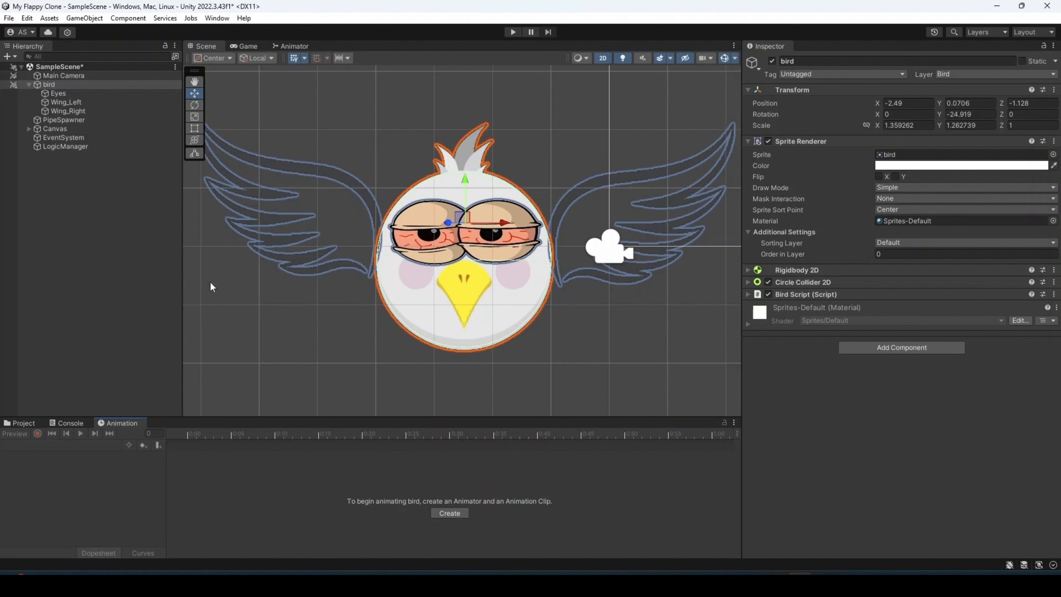
click(100, 84)
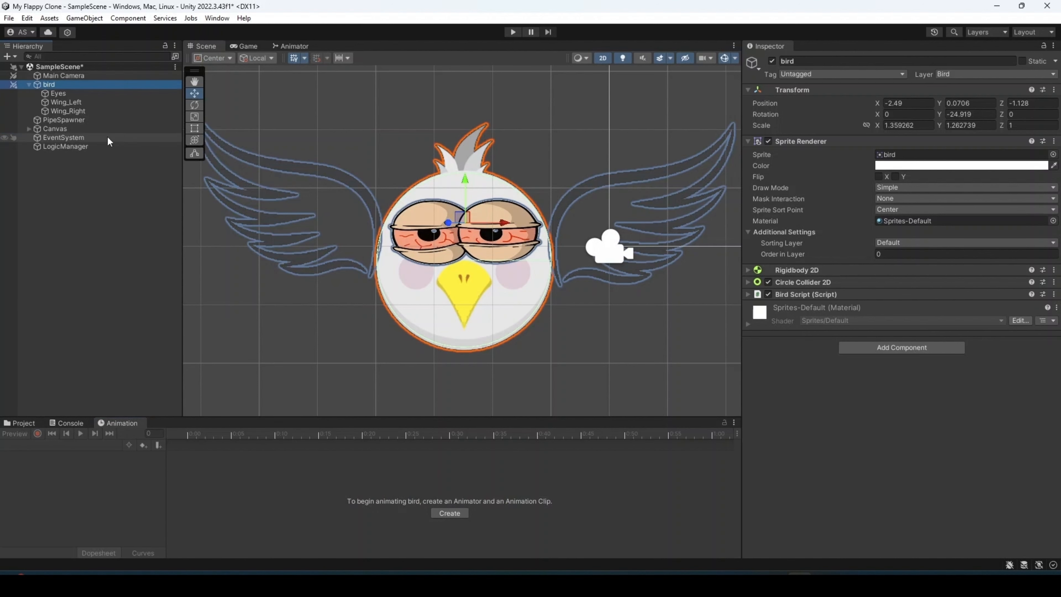
Create an Animator and an animation clip named Flapp_Animation for the bird, and check the clip among the project assets
click(449, 513)
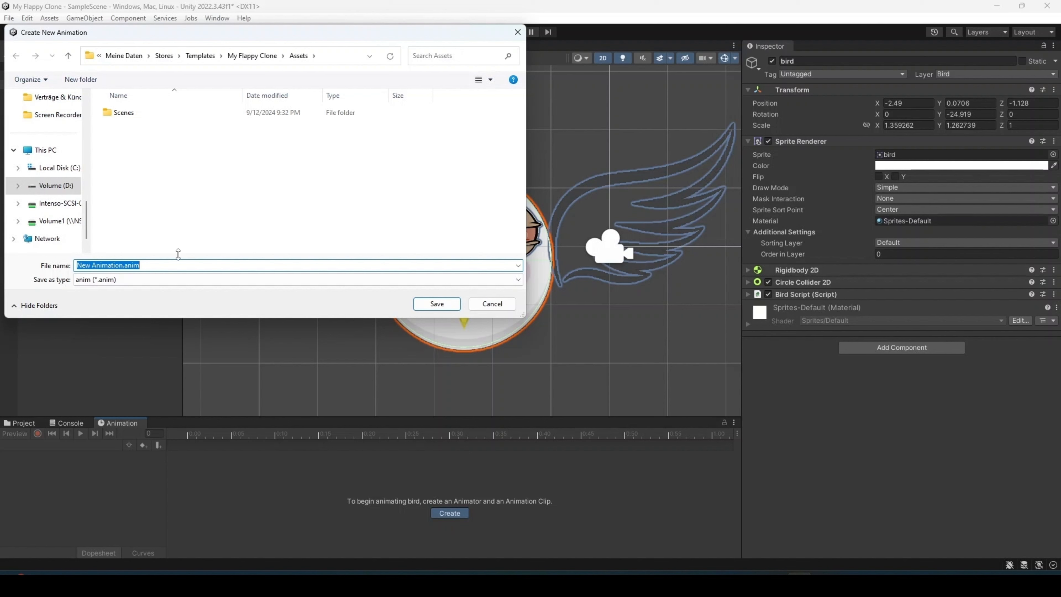
text(Flapp_)
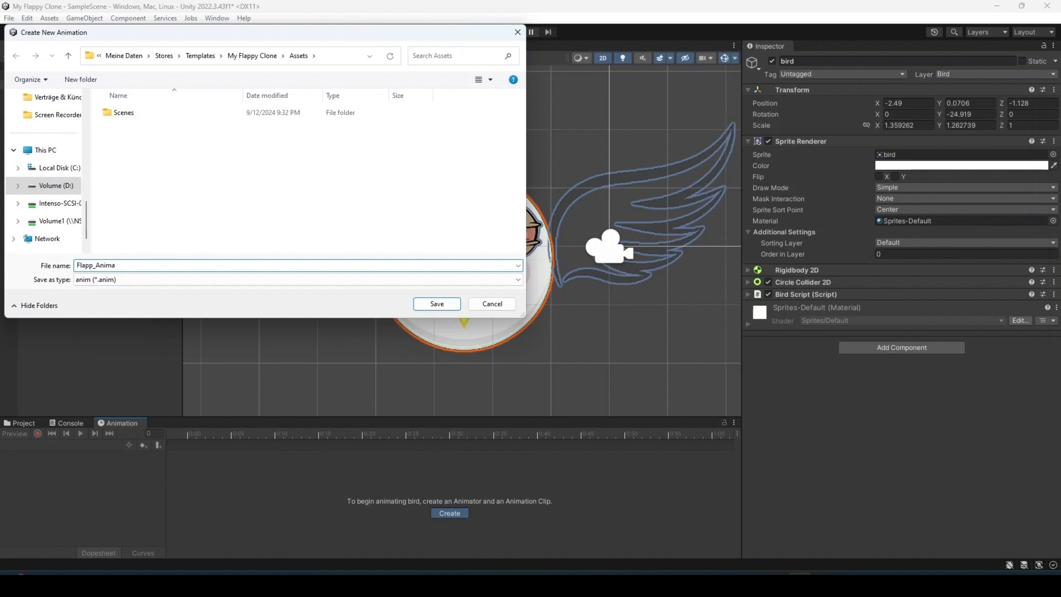
click(437, 304)
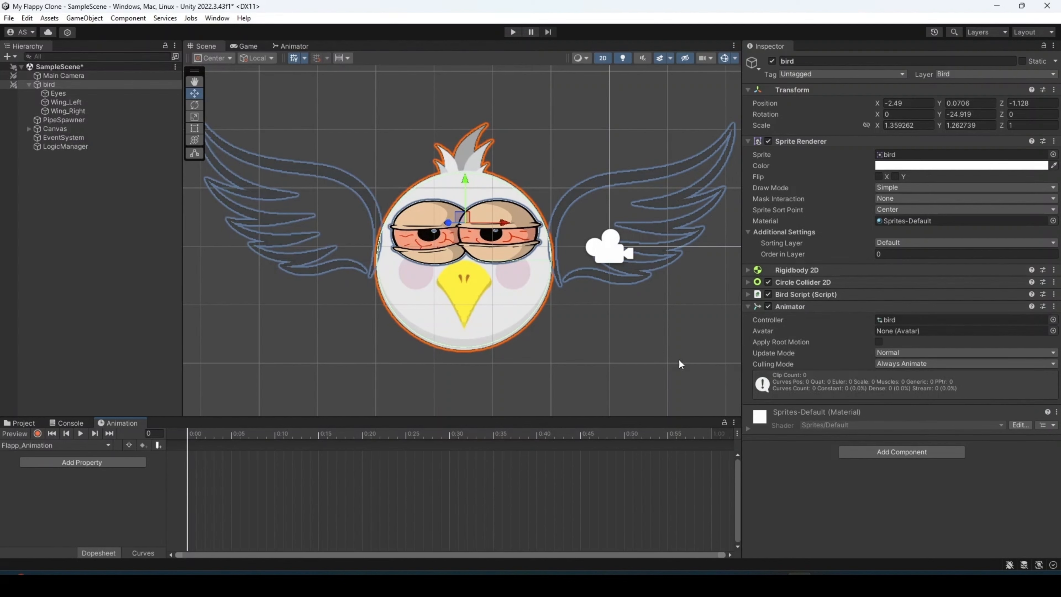
click(23, 423)
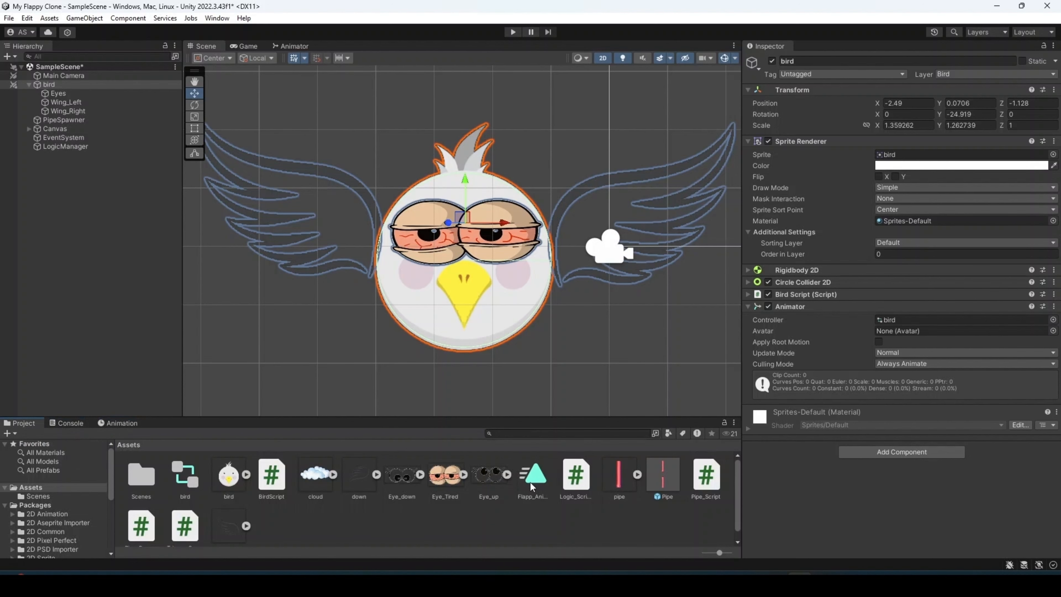
Start keyframe recording and key the Eyes at frame 0, shrunk to a scale of about 0.316 by 0.205
click(120, 426)
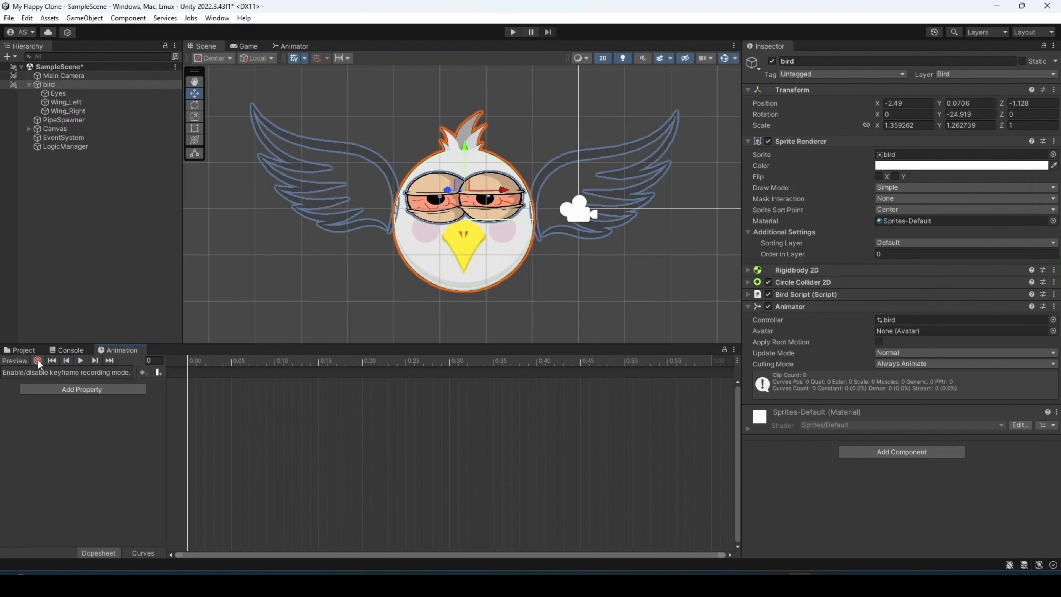
click(37, 361)
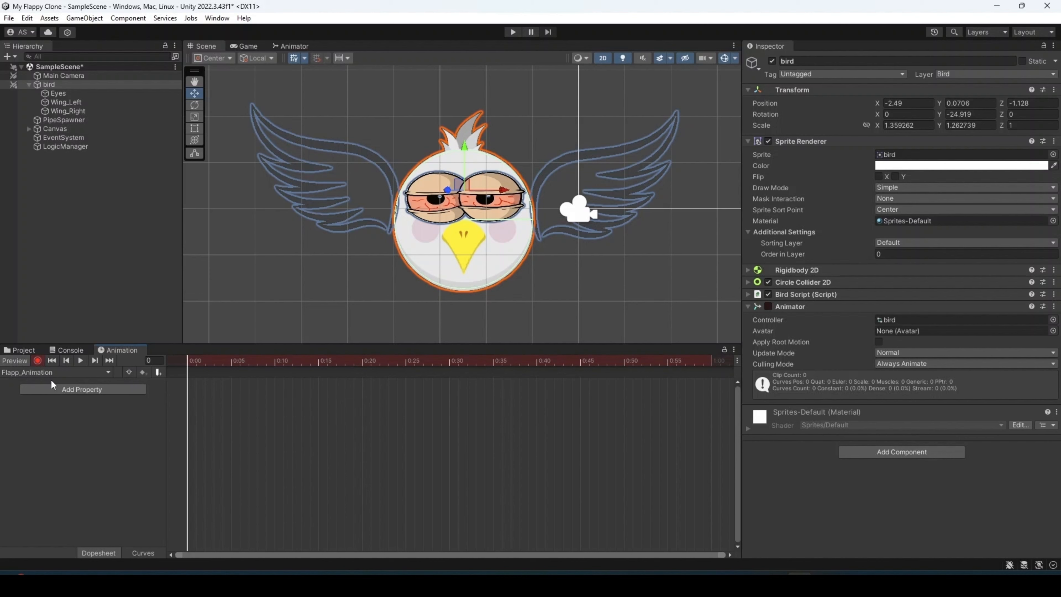
click(58, 93)
click(194, 128)
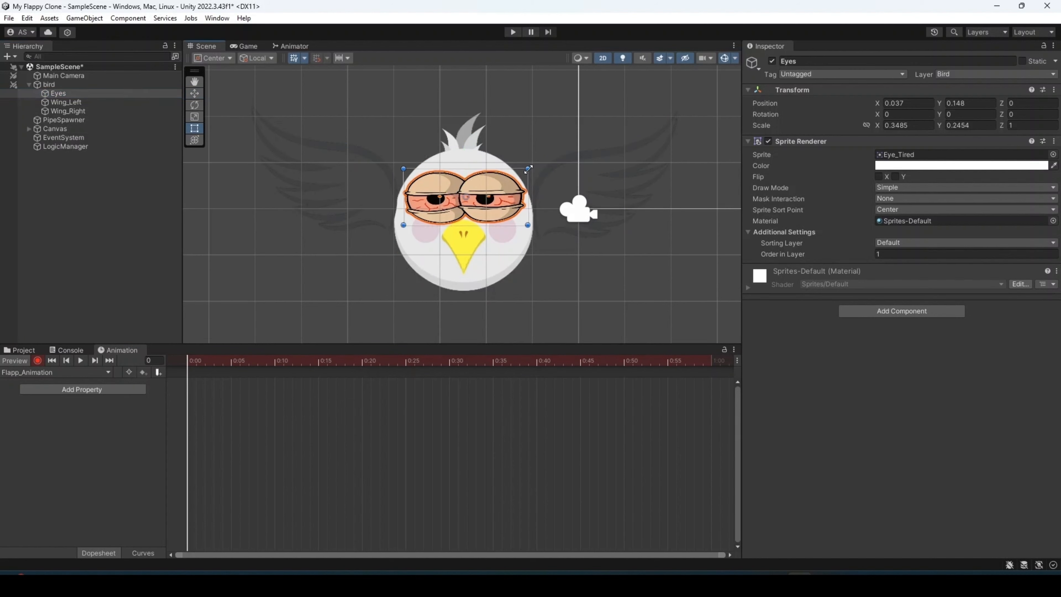
drag(528, 169, 509, 195)
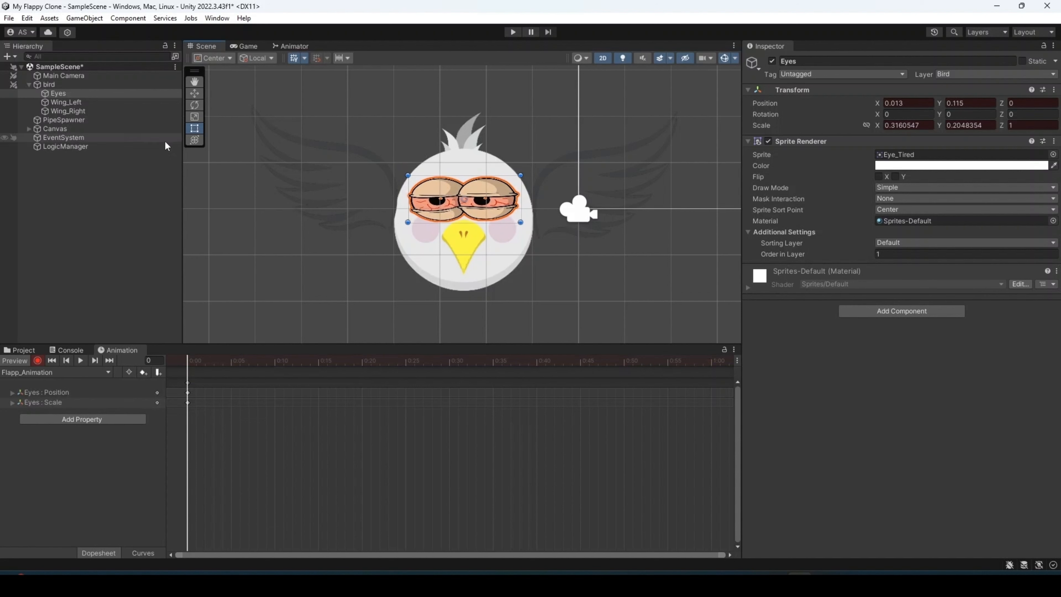
At frame 10, key the Eyes enlarged to a scale of about 0.355 by 0.250 and both wings' Sprite Renderers disabled
drag(192, 368, 277, 373)
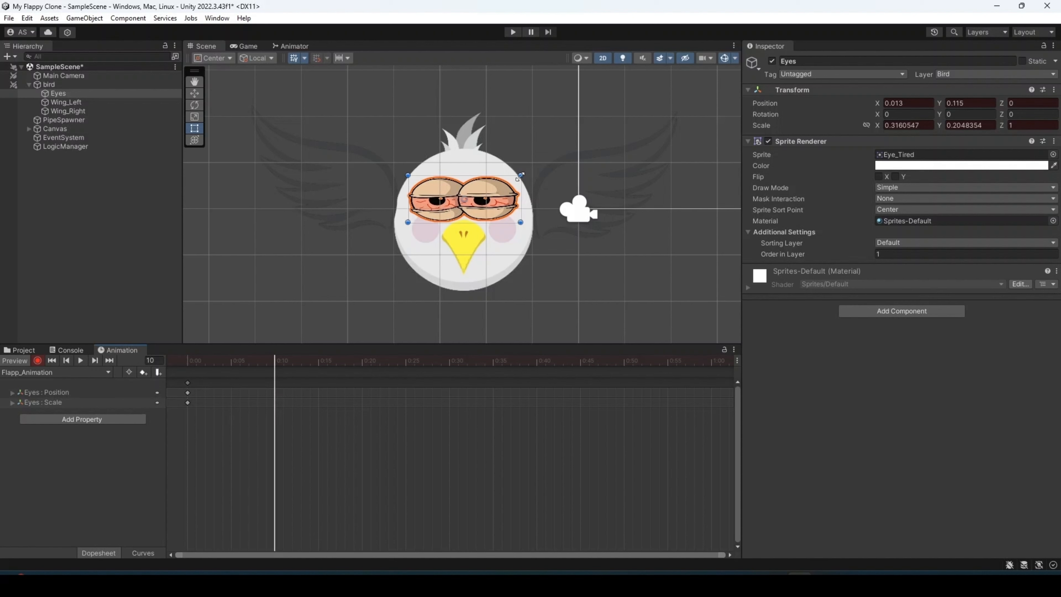
drag(521, 175, 507, 195)
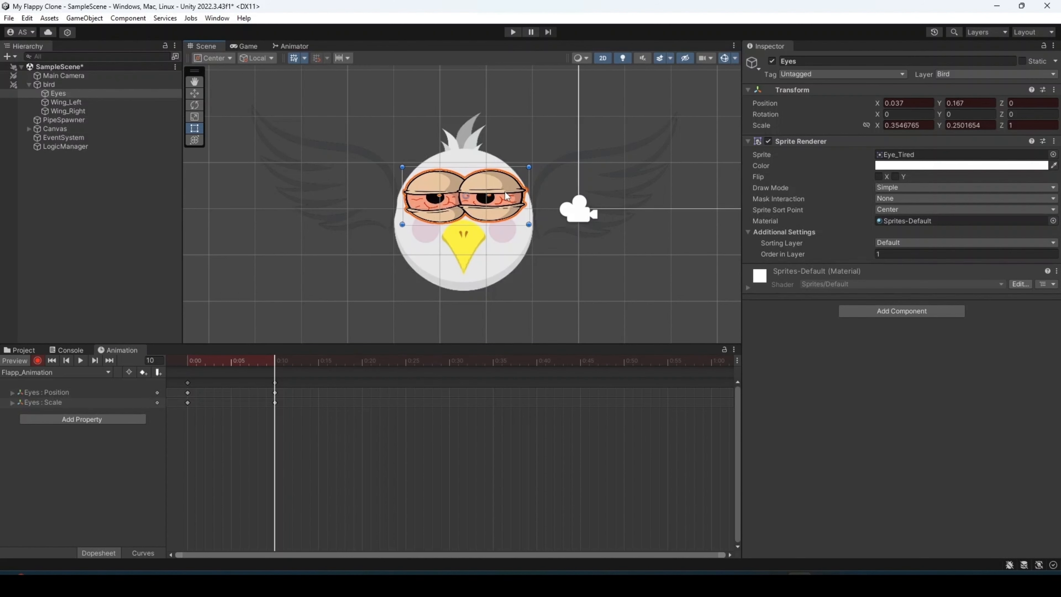
click(72, 104)
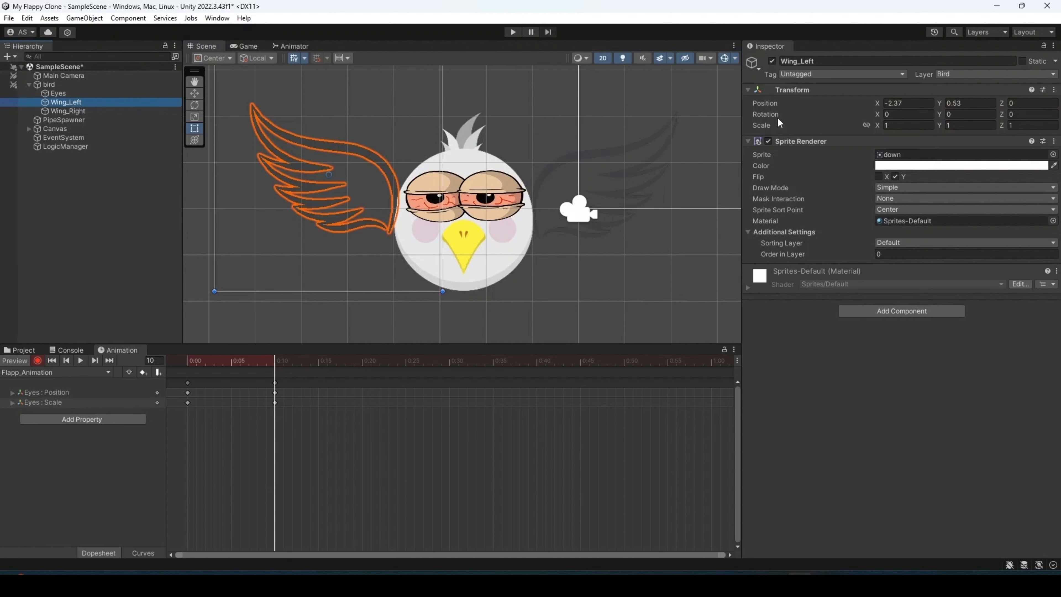
click(768, 142)
click(153, 112)
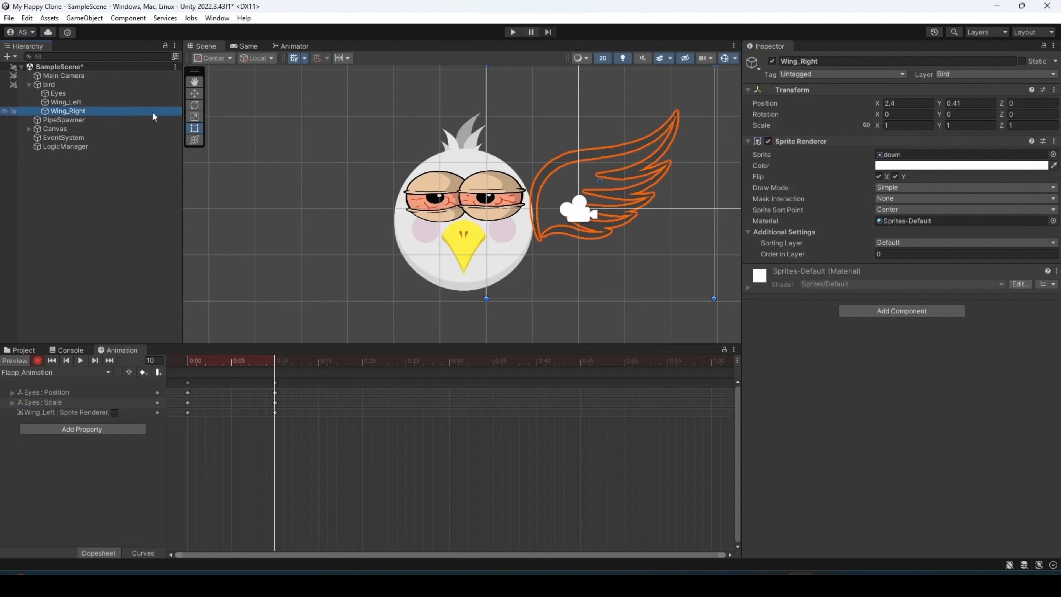
click(769, 141)
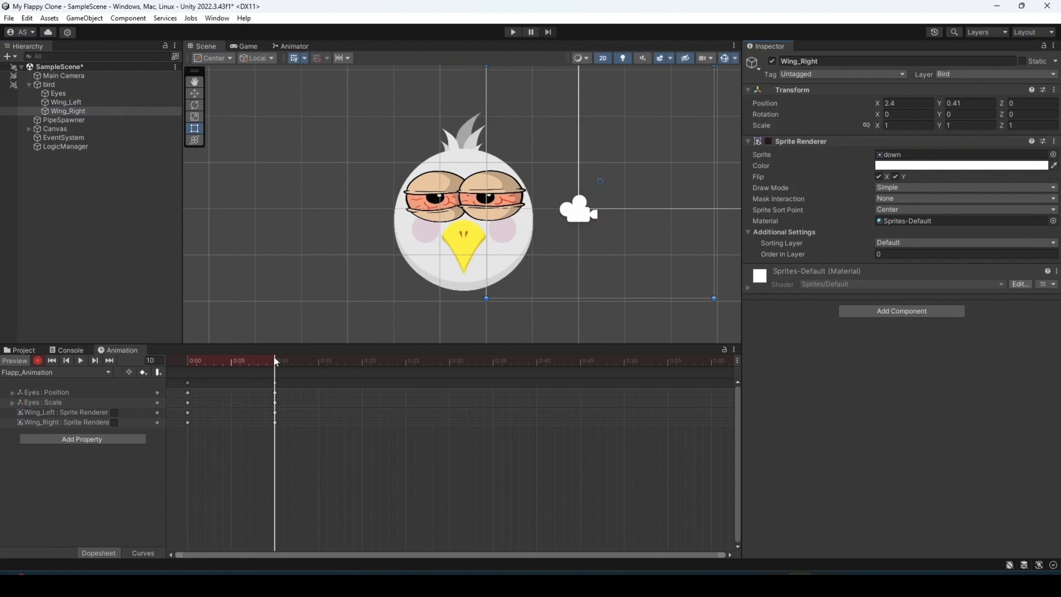
At frame 20, key the Sprite Renderers of Wing_Right and Wing_Left as enabled
drag(274, 356, 362, 365)
click(769, 142)
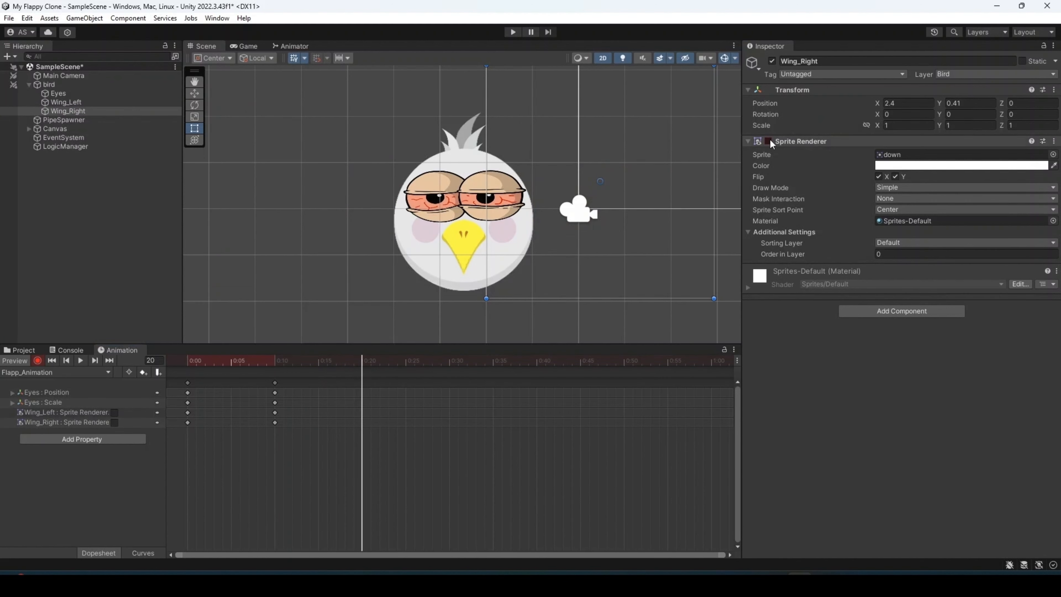
click(66, 102)
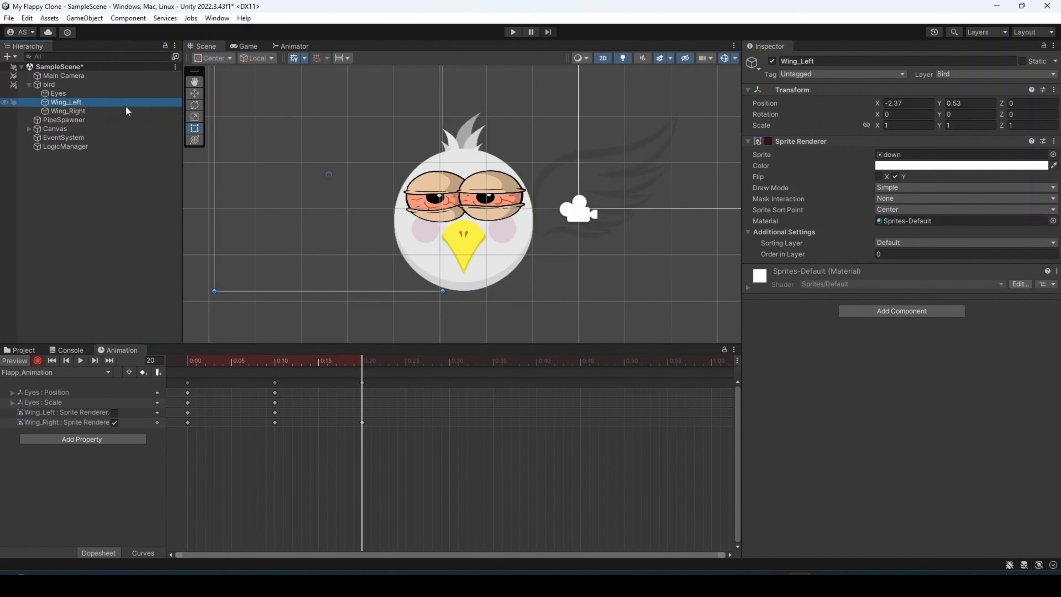
click(768, 141)
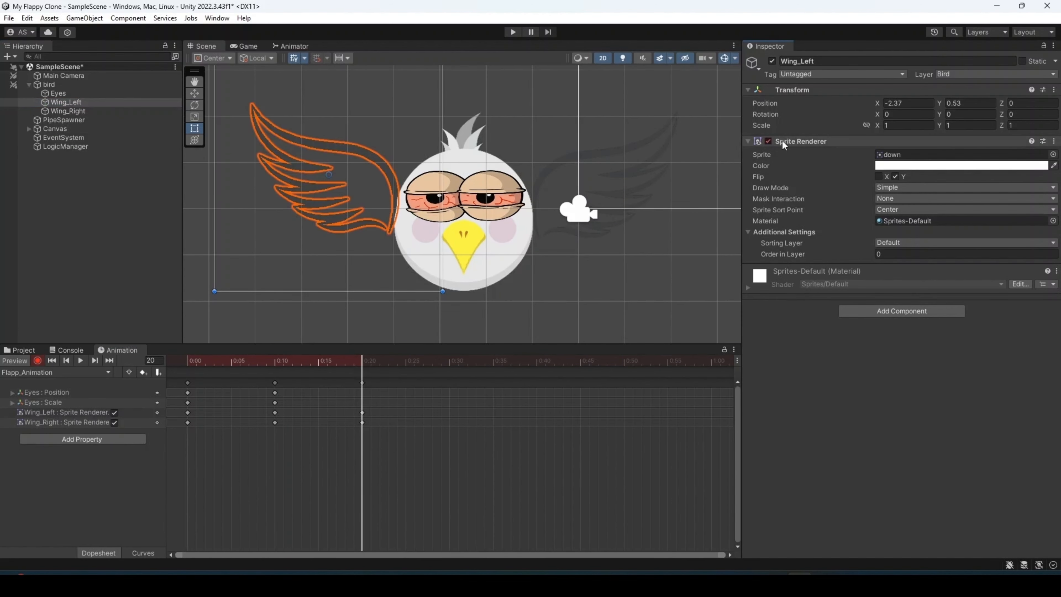
click(63, 112)
click(67, 102)
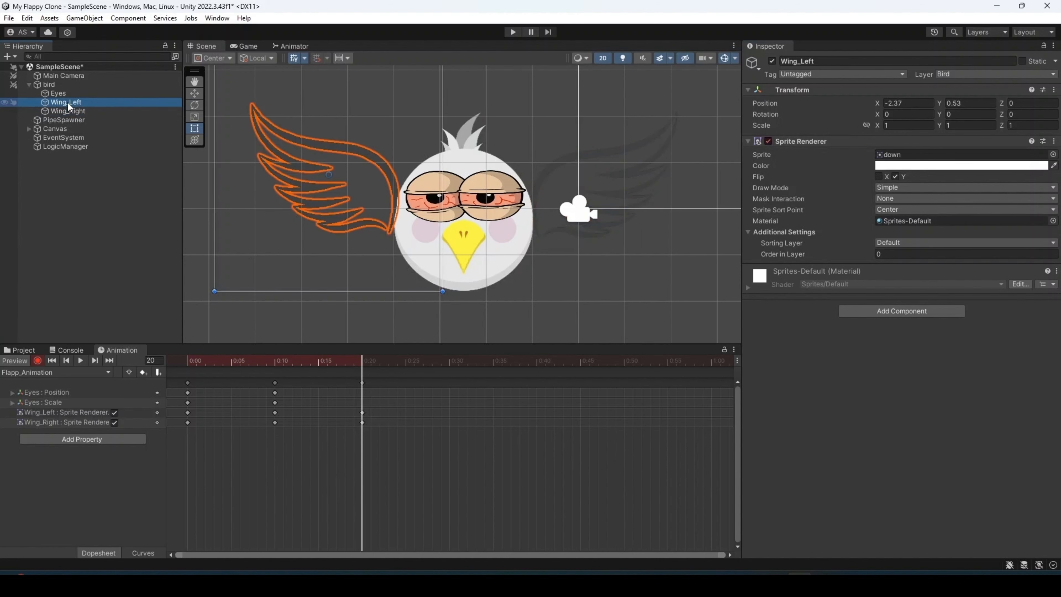
Preview the flap clip, end keyframe recording and return to the project assets
click(80, 361)
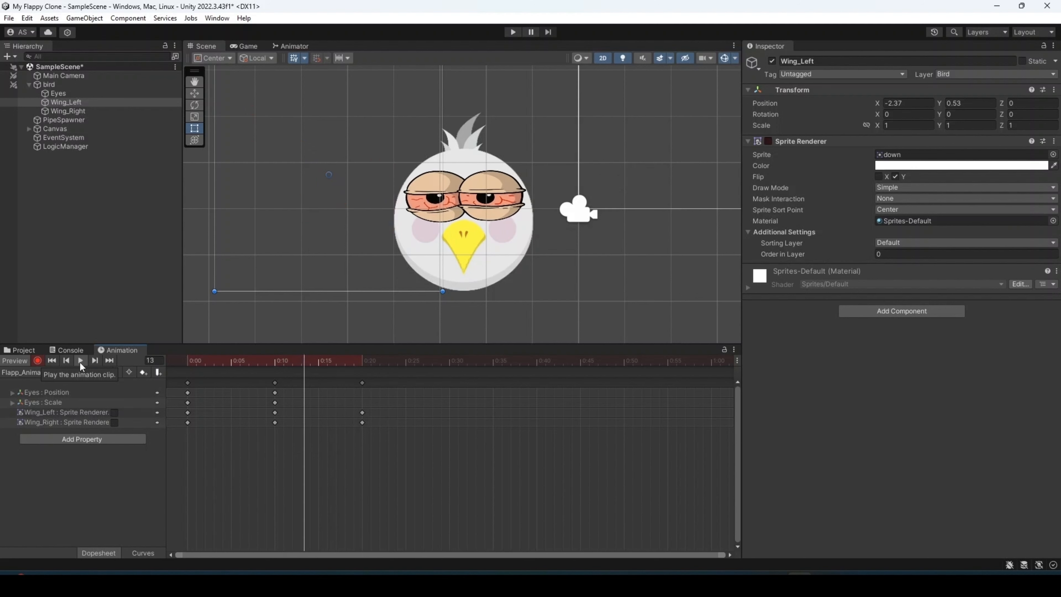
click(38, 359)
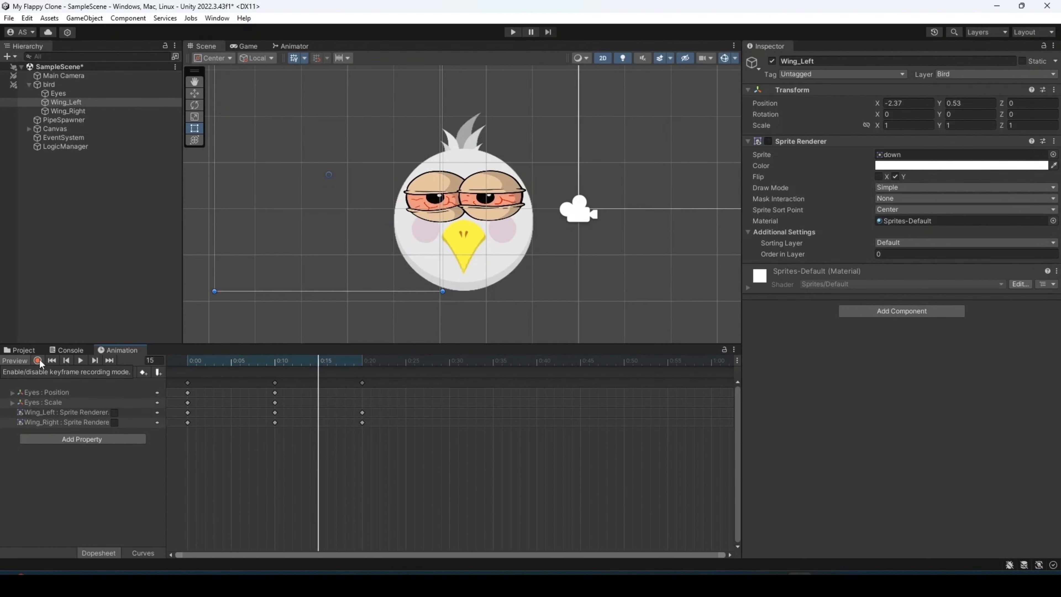
click(63, 349)
click(29, 350)
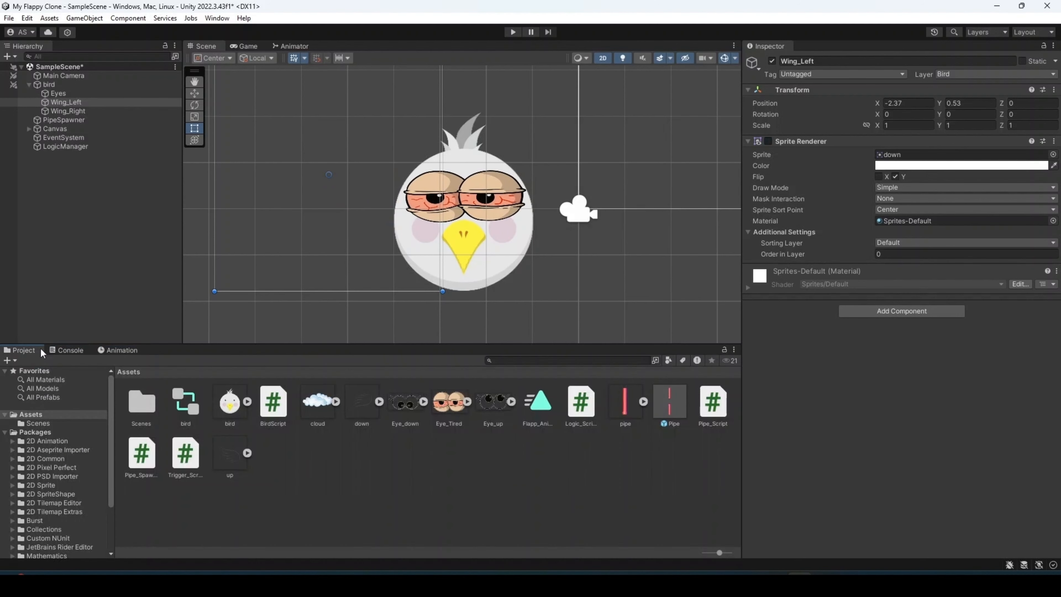
Play-test the game with the animated bird, stop play mode and show the bird's Animator state graph
click(49, 85)
click(513, 33)
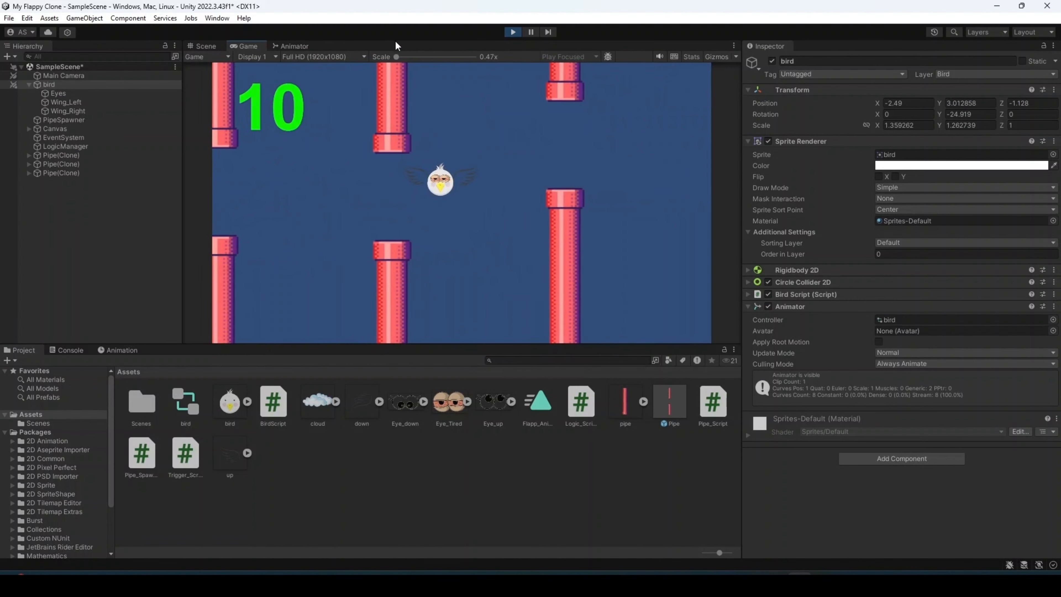
drag(397, 59, 422, 57)
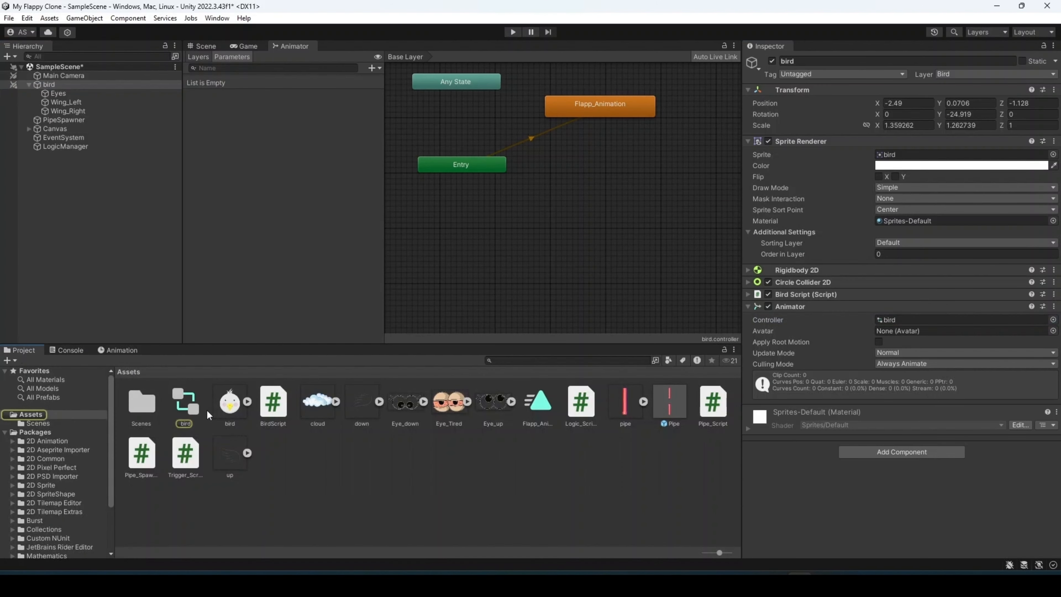
Turn off Loop Time for the Flapp_Animation clip and add a trigger parameter named FLAP to the bird's Animator
click(535, 419)
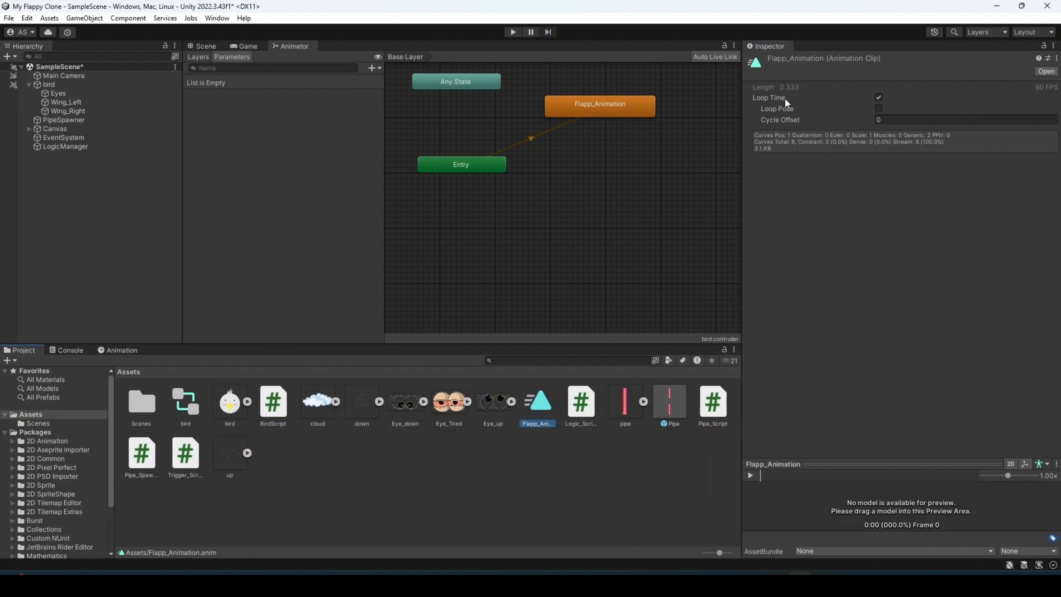
click(878, 98)
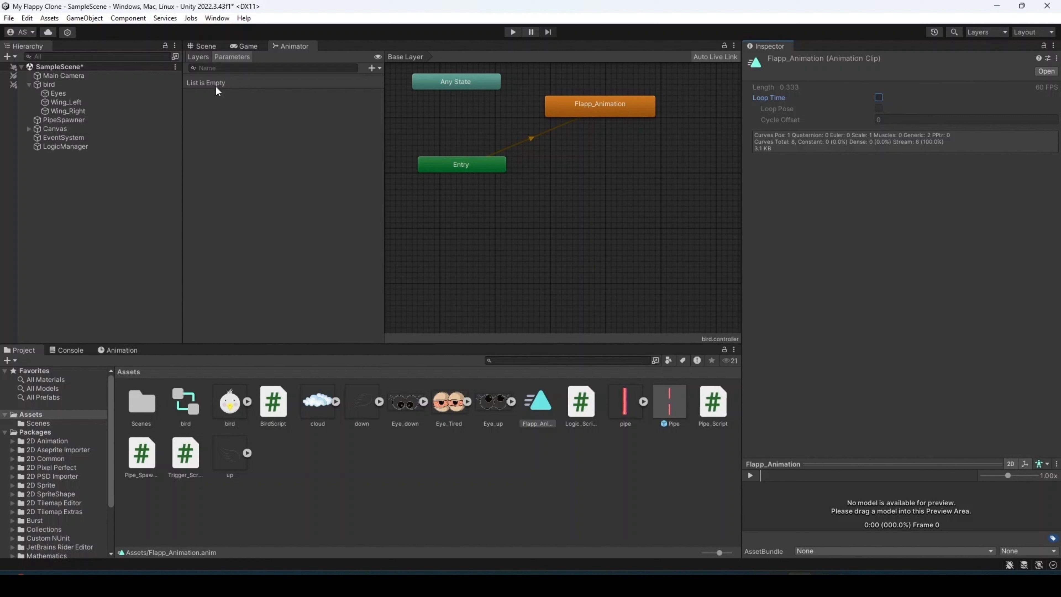
click(378, 68)
click(376, 111)
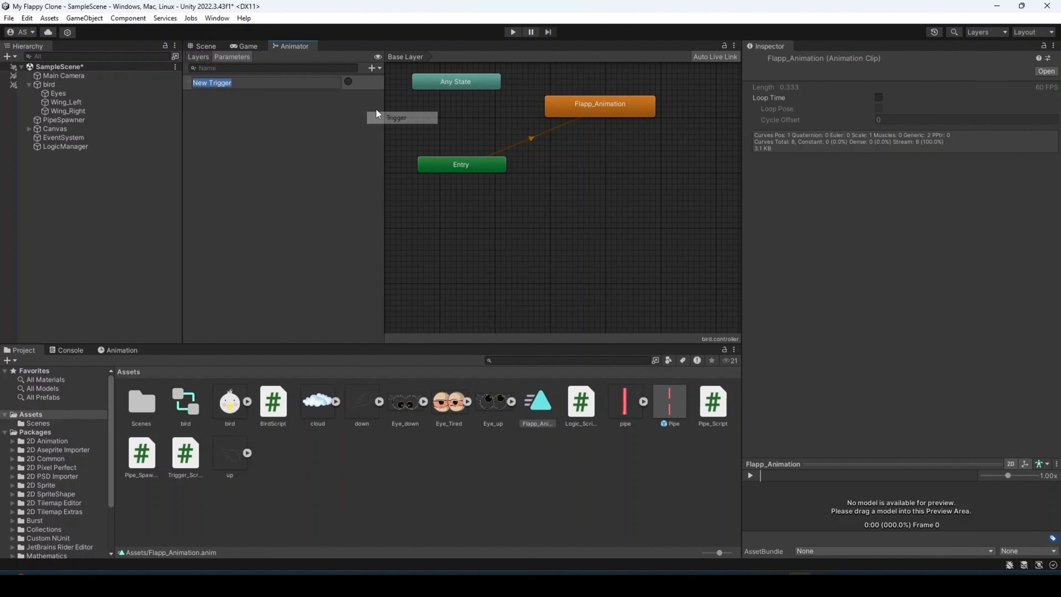
text(FLAP)
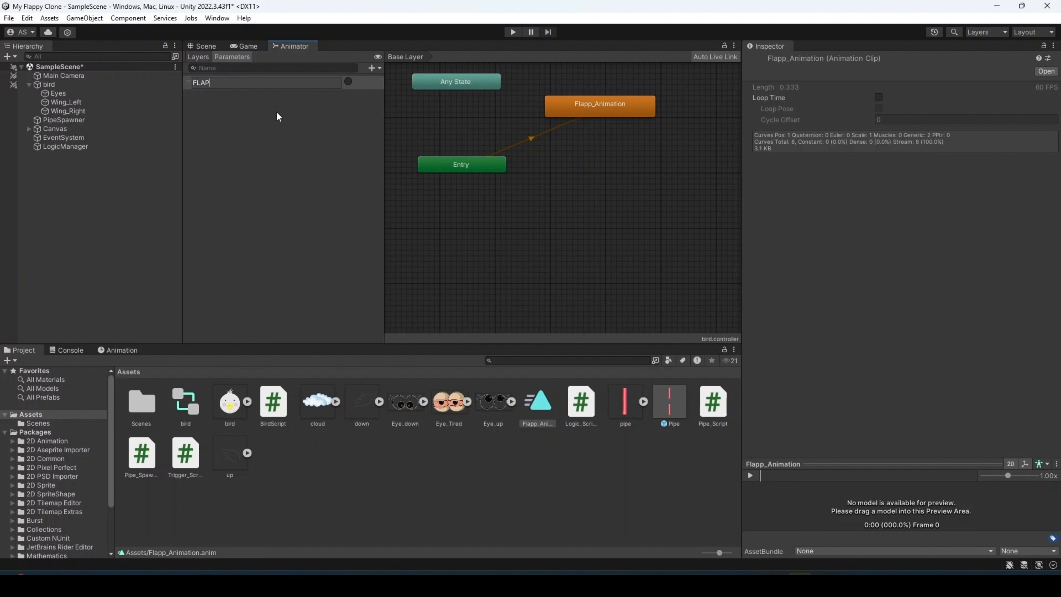
click(287, 124)
Make a transition from Any State to Flapp_Animation and give it the FLAP trigger as its condition
click(461, 81)
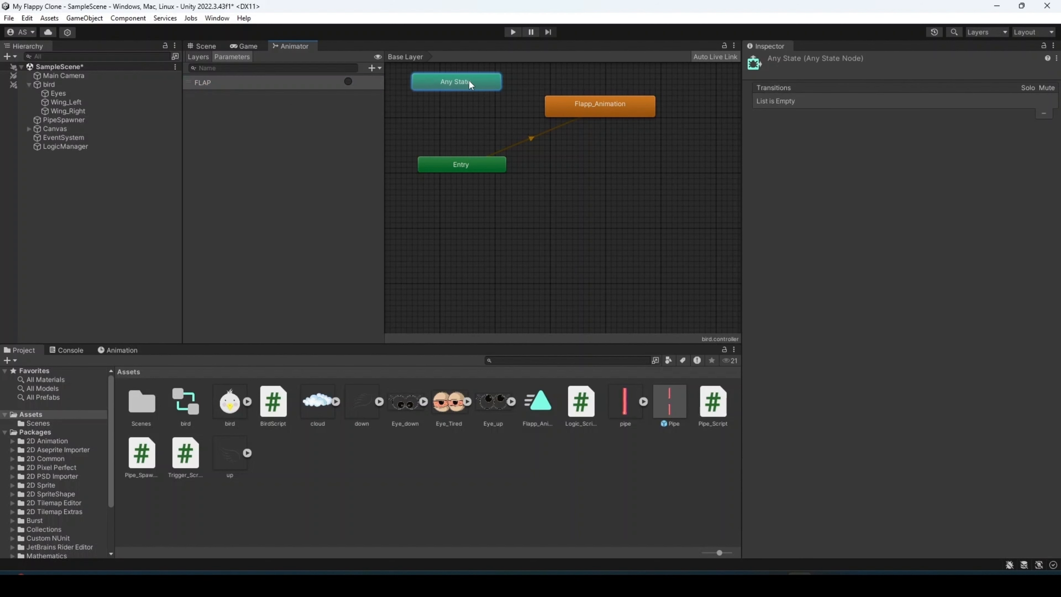
right_click(474, 81)
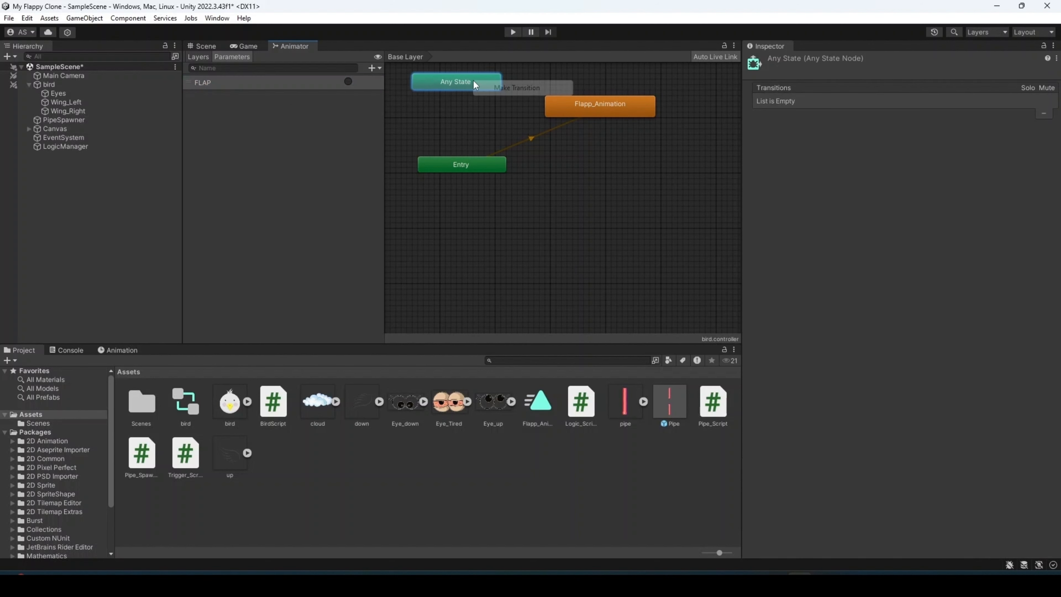
click(572, 103)
click(529, 98)
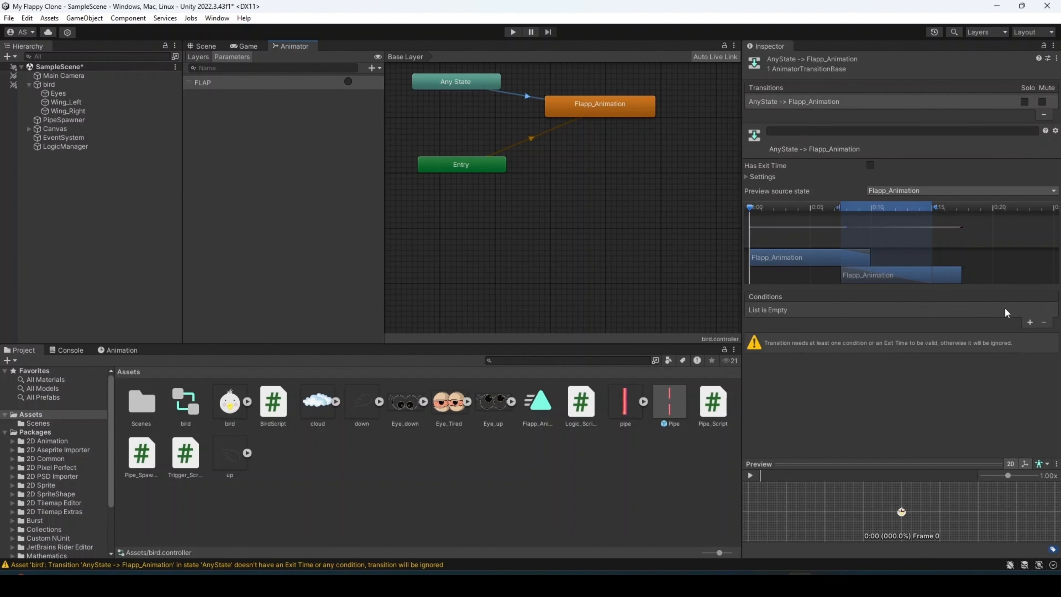
click(1029, 323)
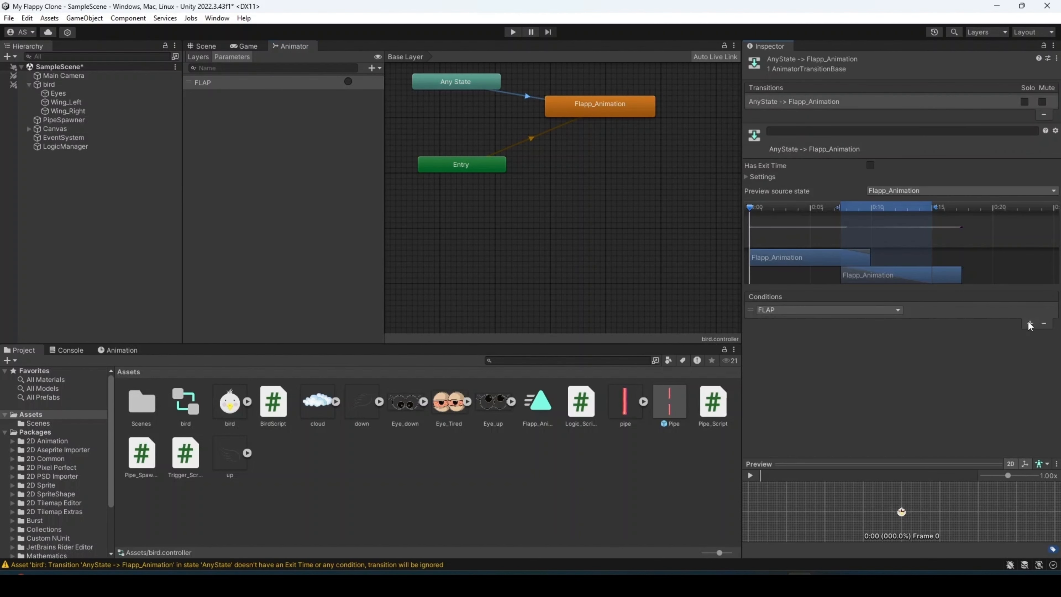
click(869, 309)
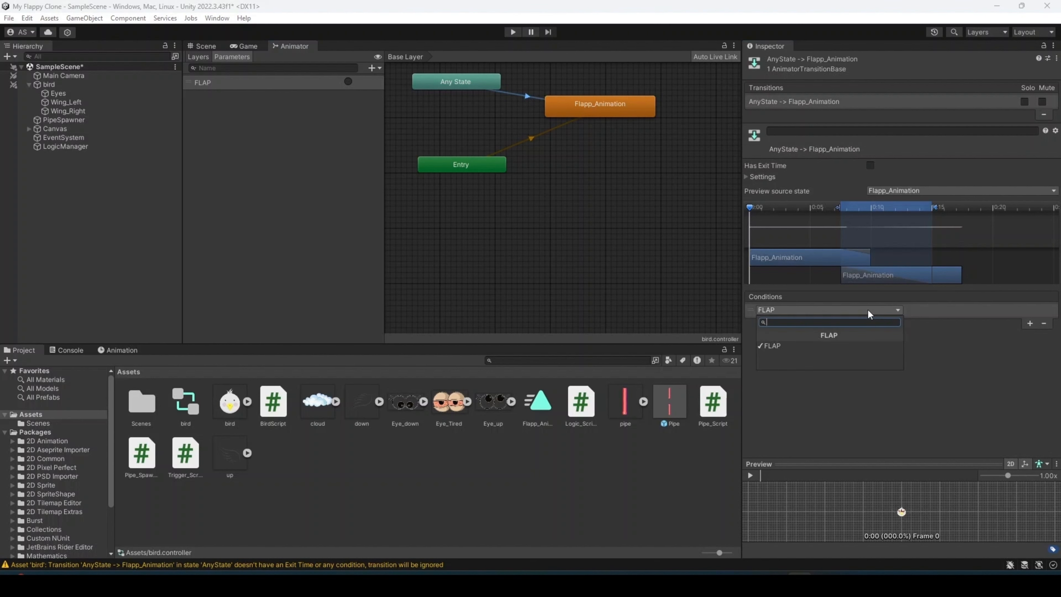
click(997, 316)
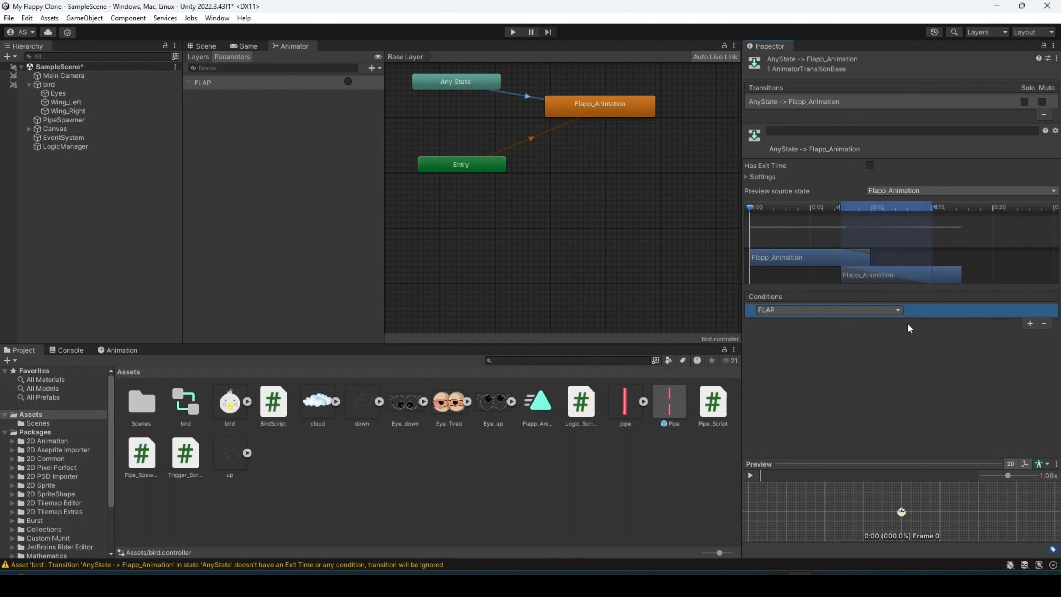
Dock the Animator window beside the Animation window and open BirdScript in Visual Studio
drag(291, 46, 300, 421)
click(277, 414)
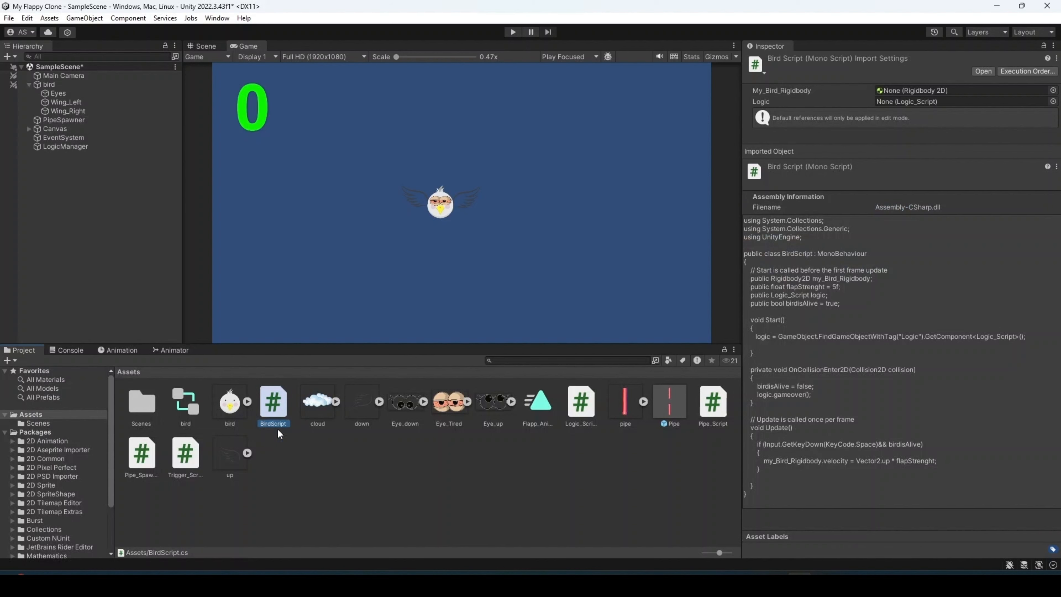
double_click(274, 412)
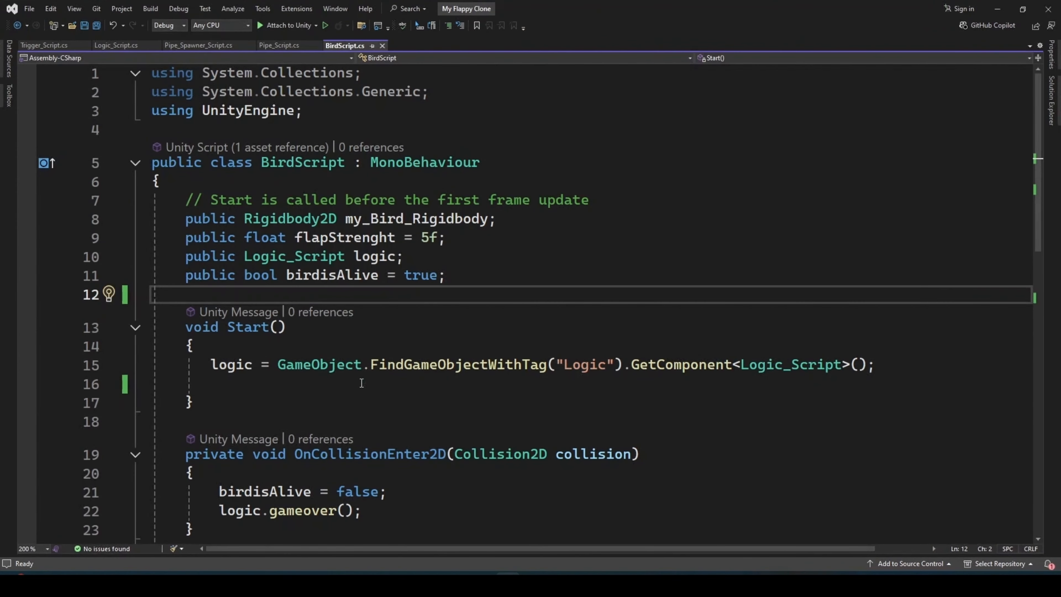
Declare a private Animator field named ani below the birdisAlive variable in BirdScript
text(private Animator)
key(Tab)
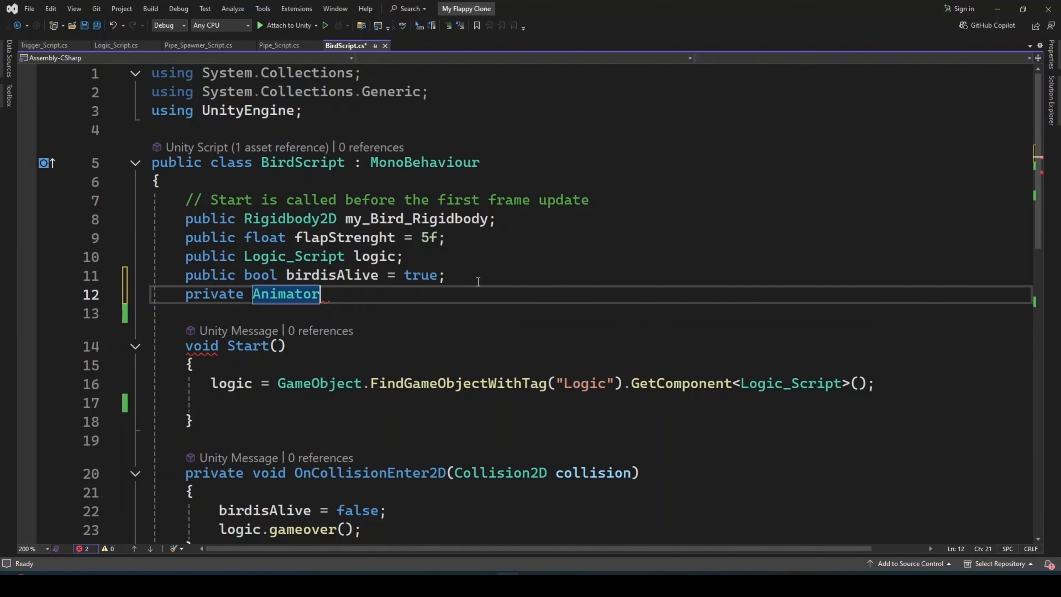
text(ani;)
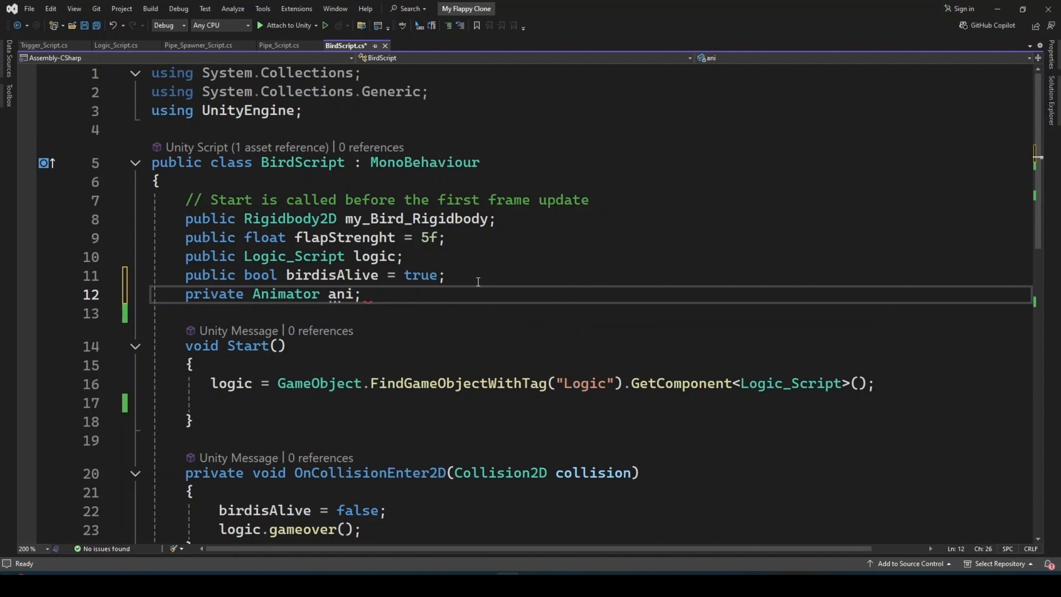
In Start(), assign ani = GetComponent<Animator>(); below the logic assignment and align its indentation
scroll(499, 295, down, 1)
click(290, 340)
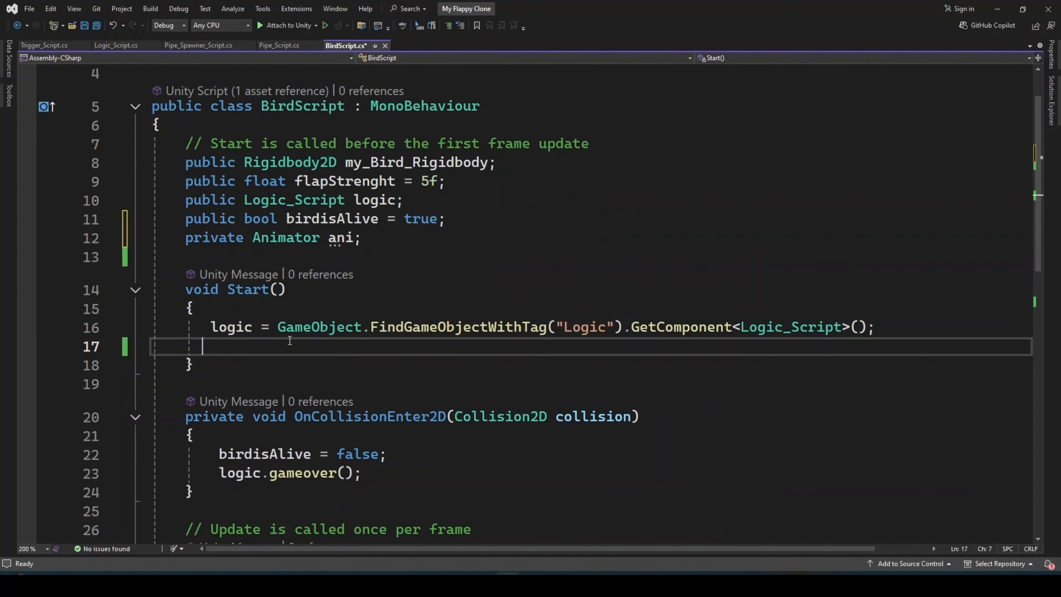
text(ani)
key(Escape)
text(= getcom)
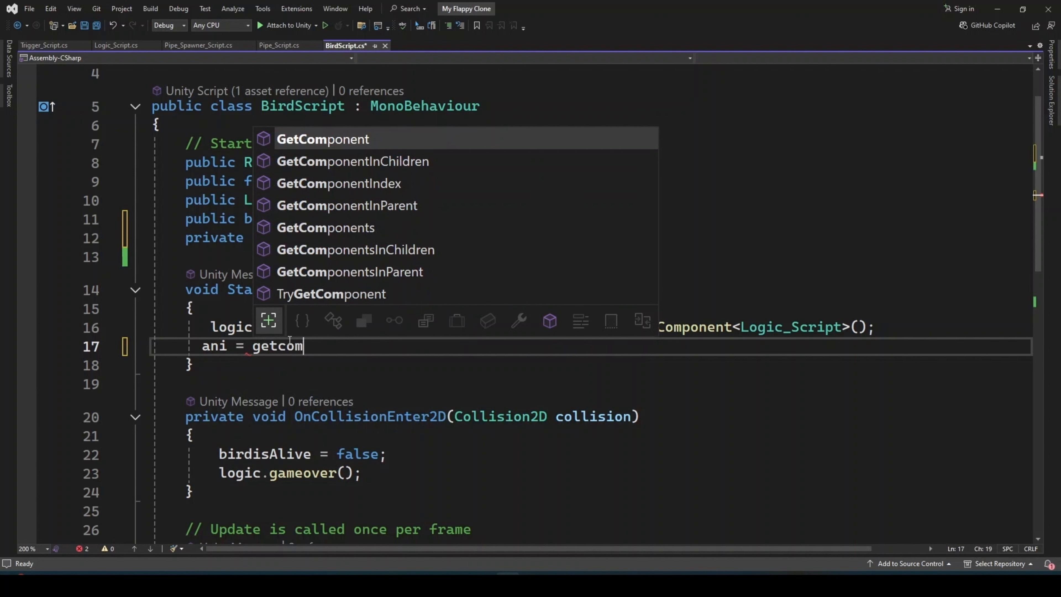
key(Tab)
key(Tab)
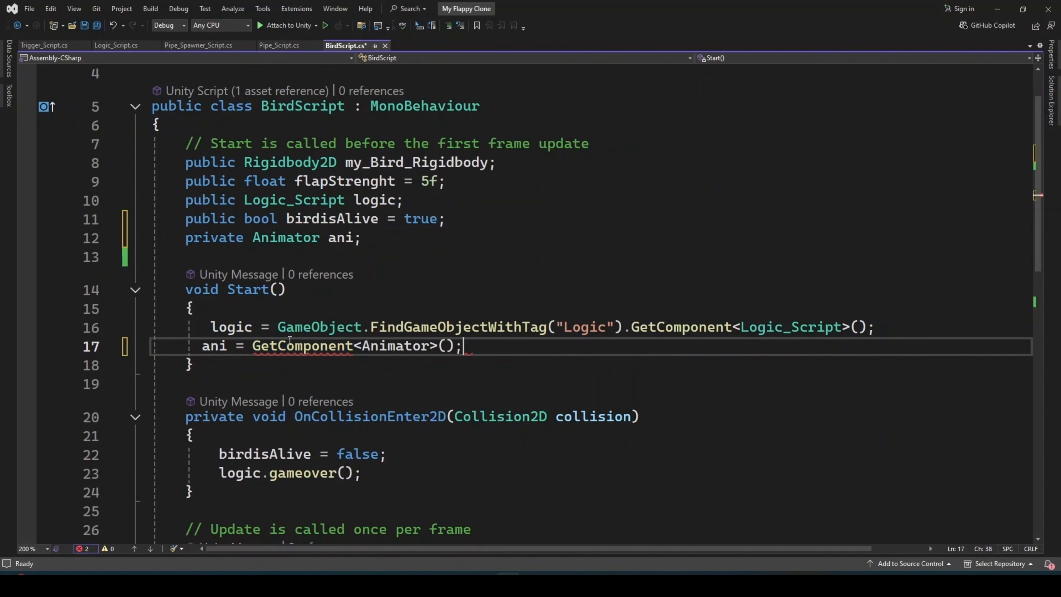
click(202, 347)
Add ani.SetTrigger("FLAP"); above the velocity line in Update()'s Space key condition and save all files
scroll(359, 389, down, 1)
text(ani)
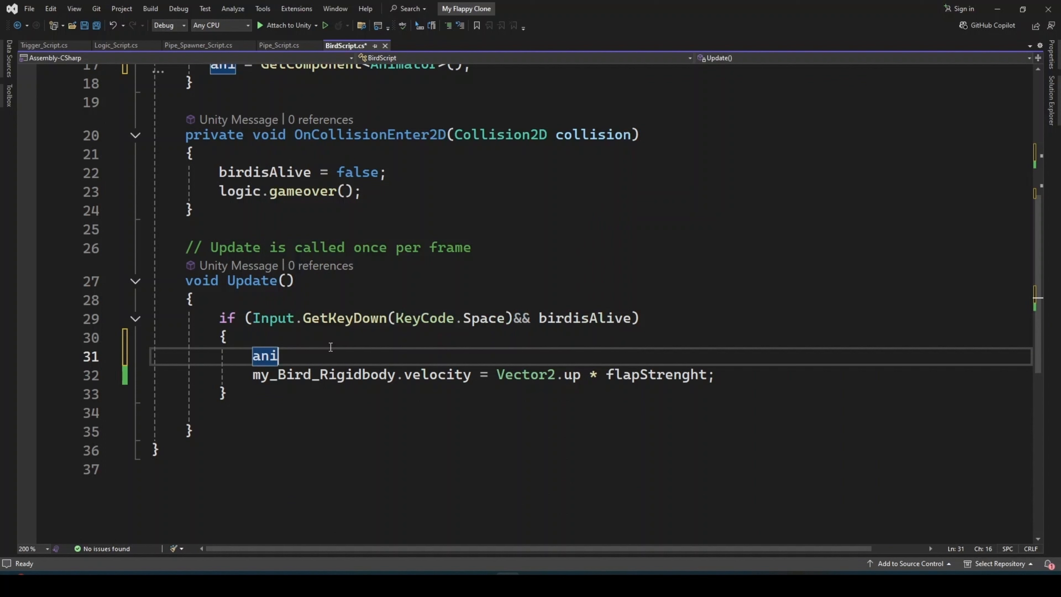
text(.settr)
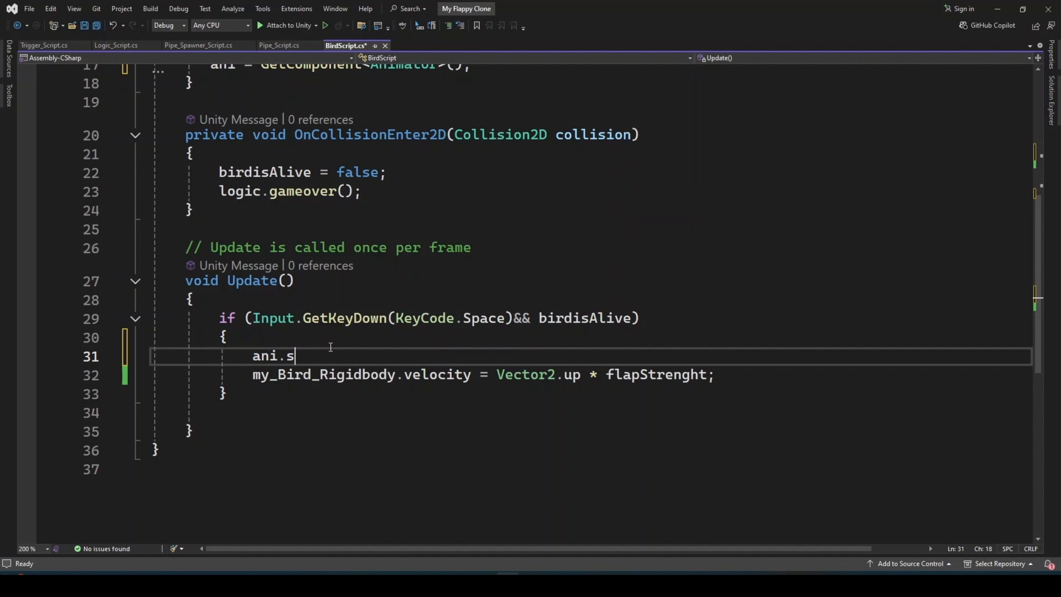
key(Tab)
text((")
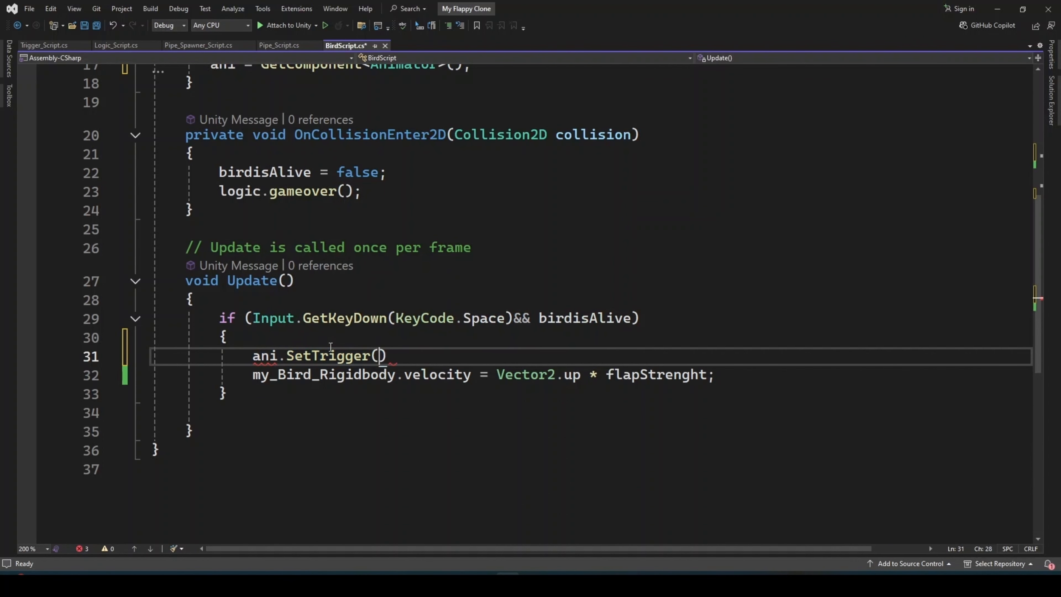
text(FLAP)
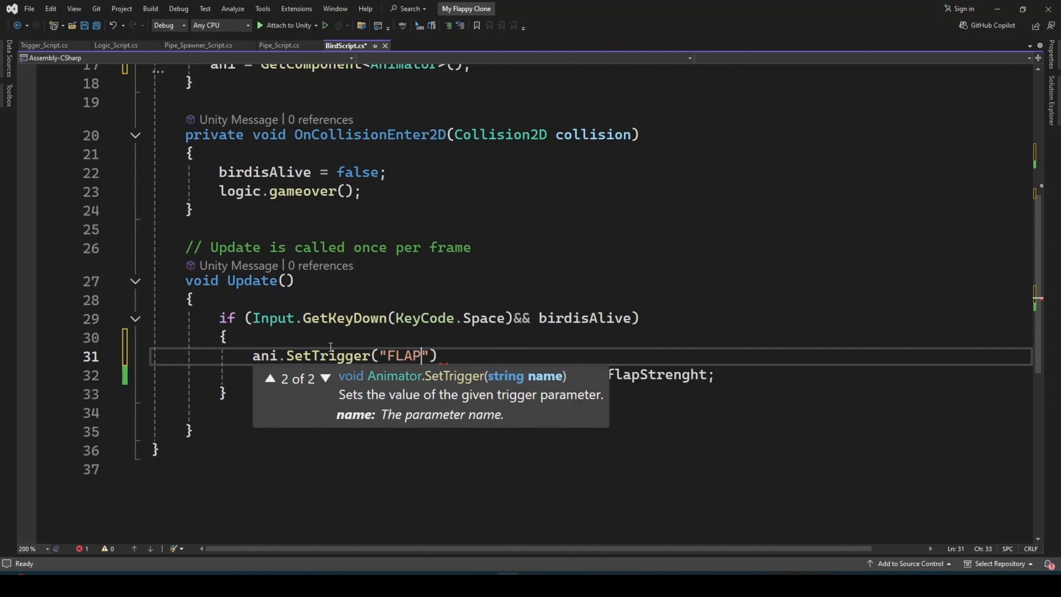
text("))
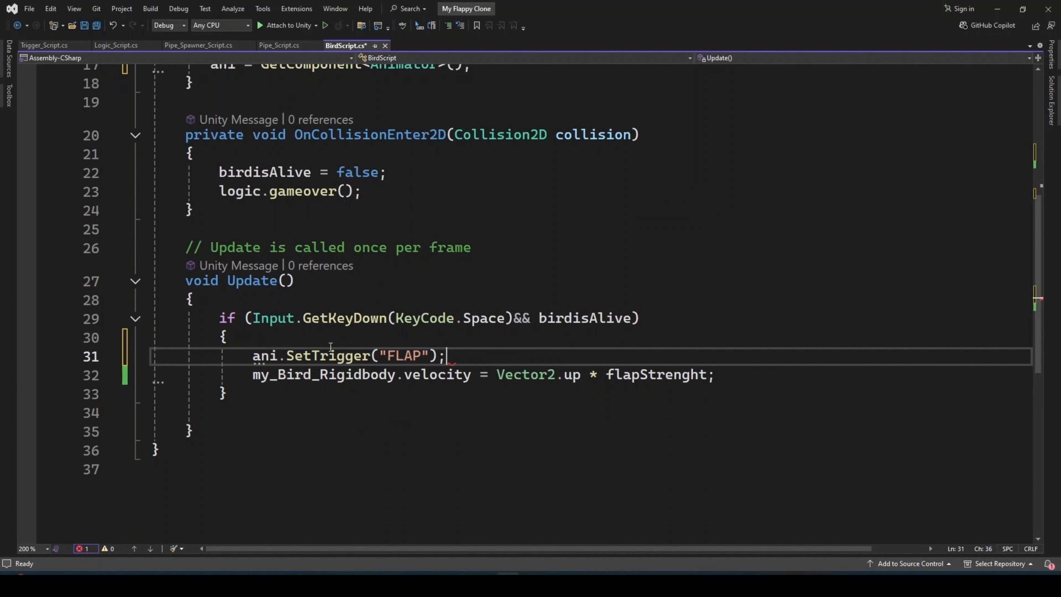
click(97, 26)
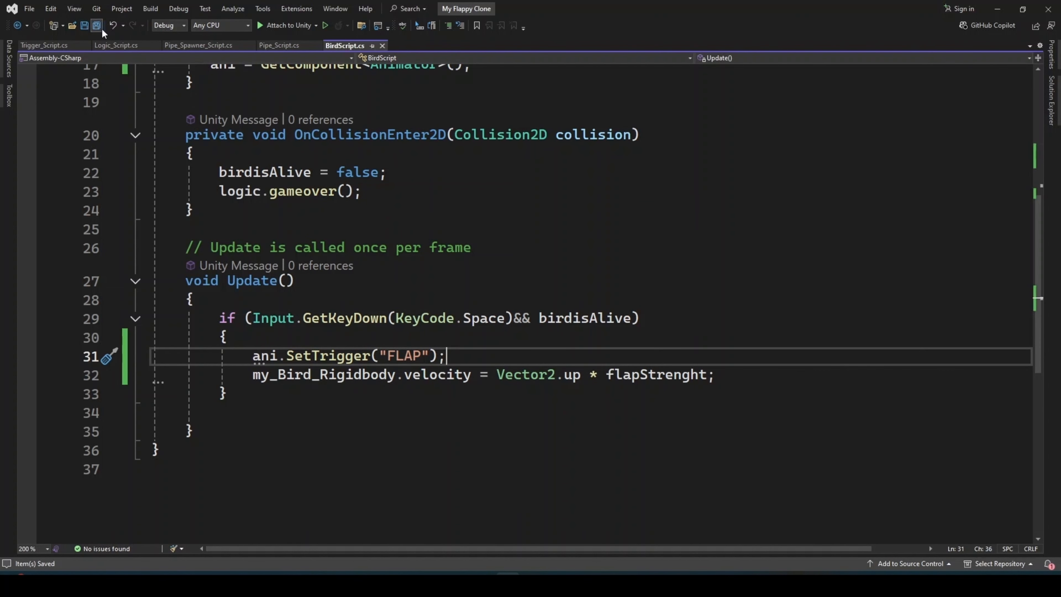
Switch to Unity and play-test the game with repeated flaps while watching the bird's Animator state graph
key(alt+Tab)
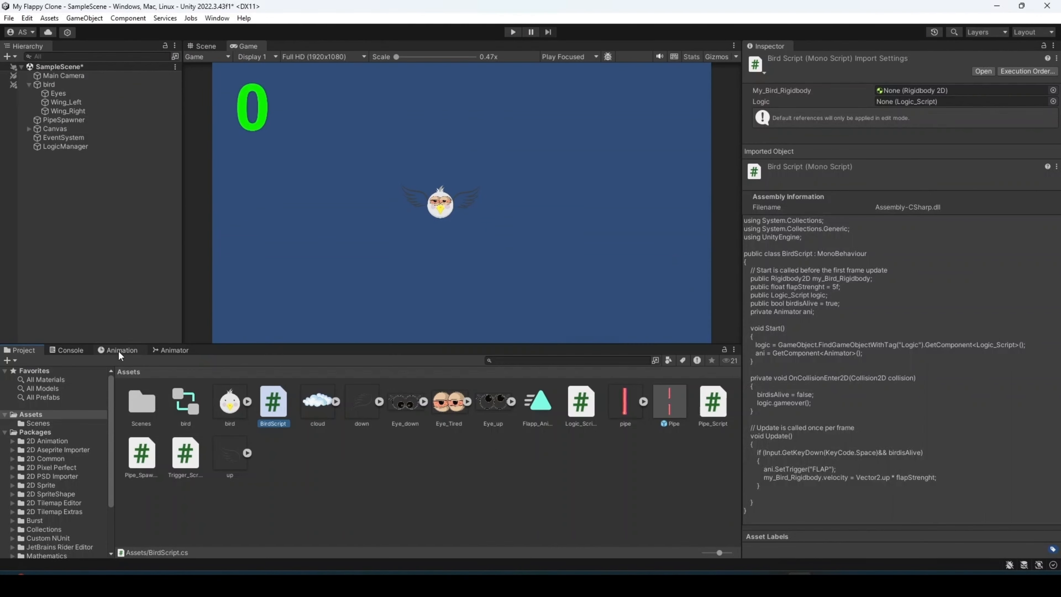
click(117, 350)
click(172, 353)
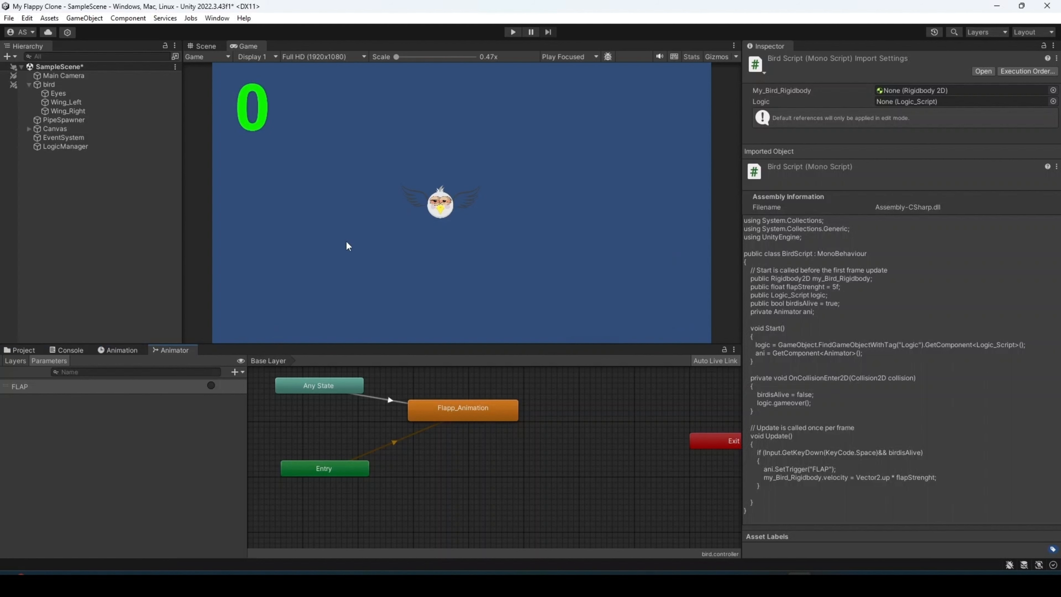
click(511, 34)
key(space)
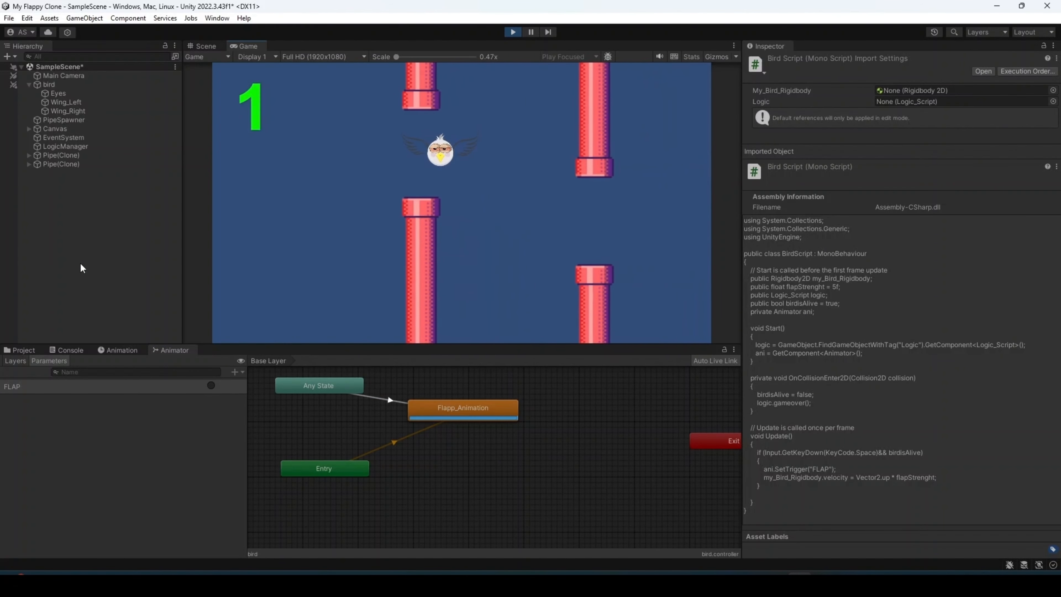
key(space)
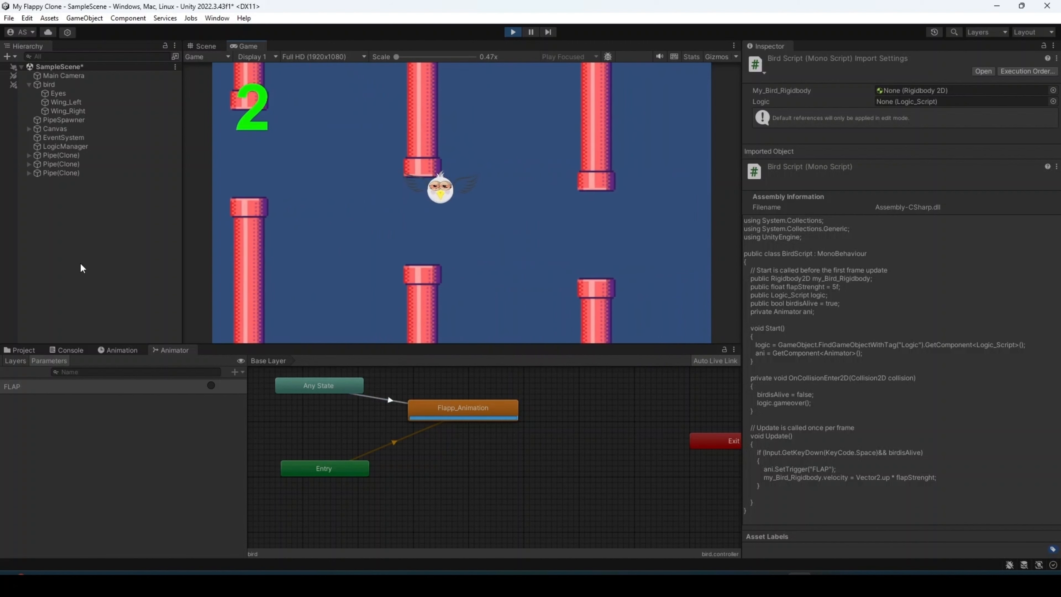
key(space)
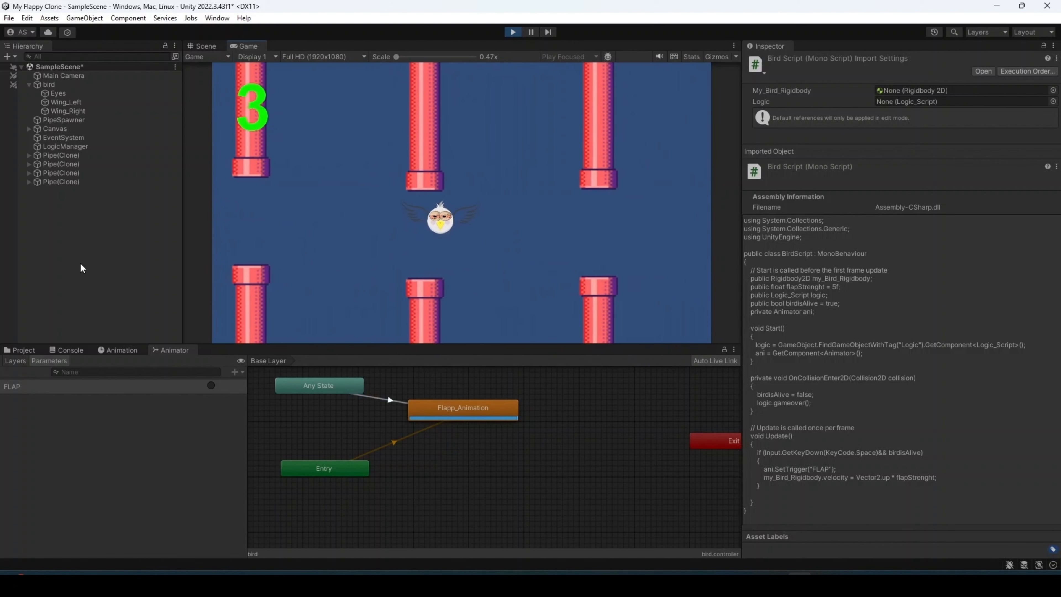
key(space)
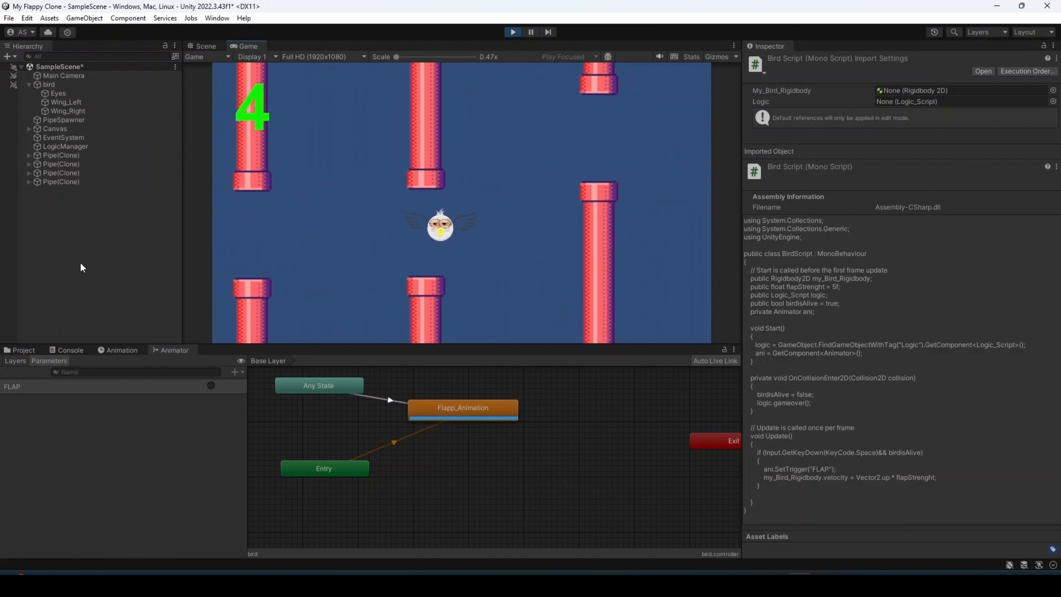
key(space)
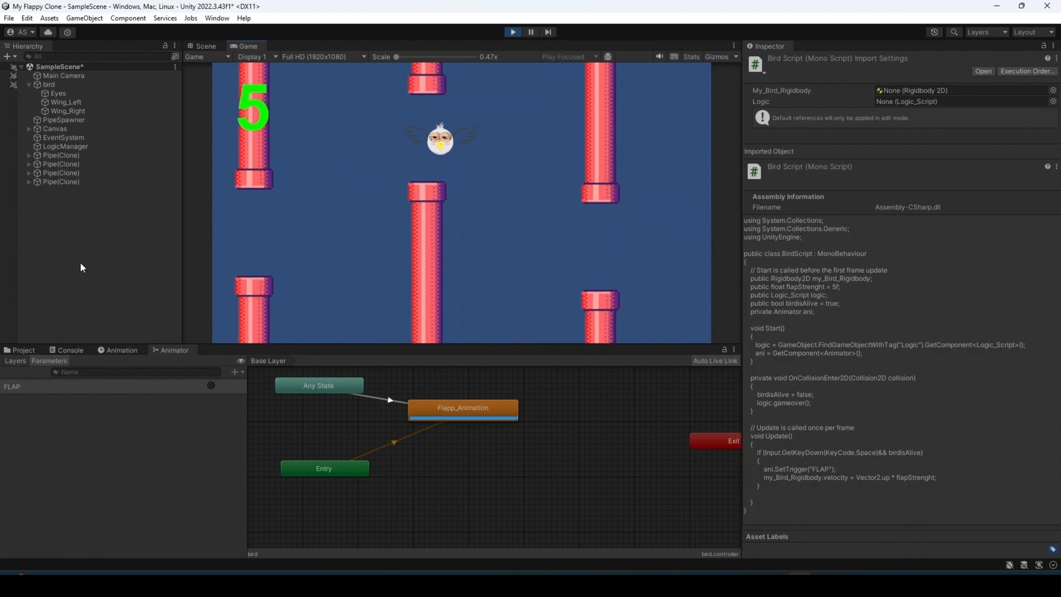
key(space)
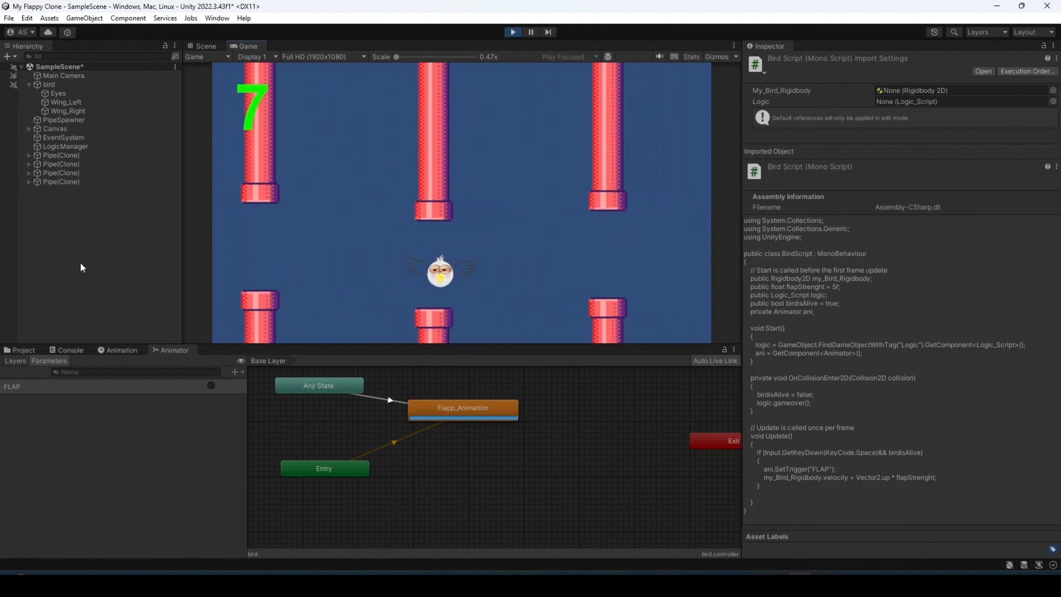
key(space)
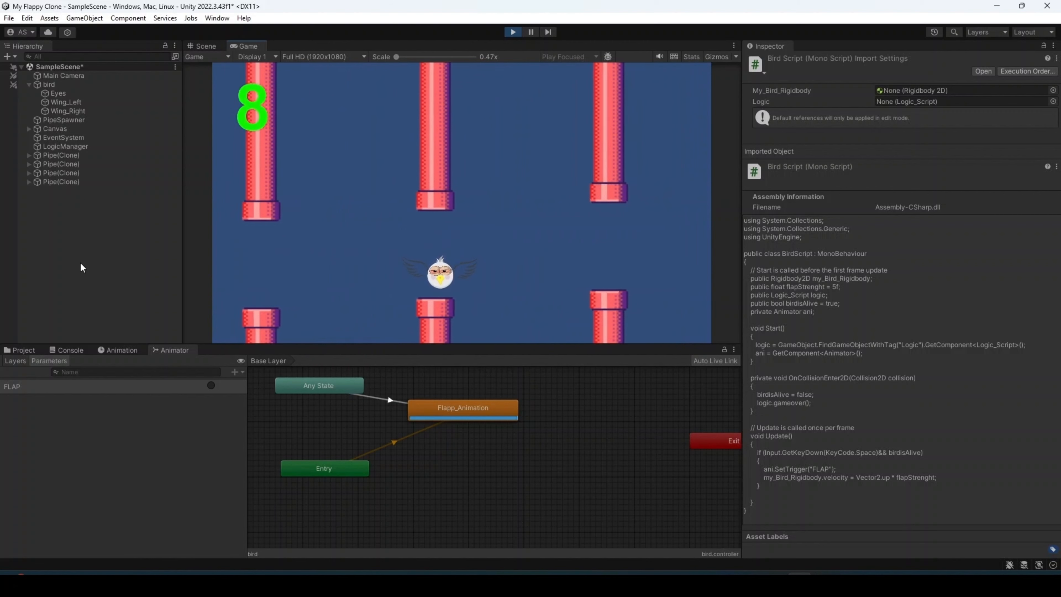
key(space)
key(space)
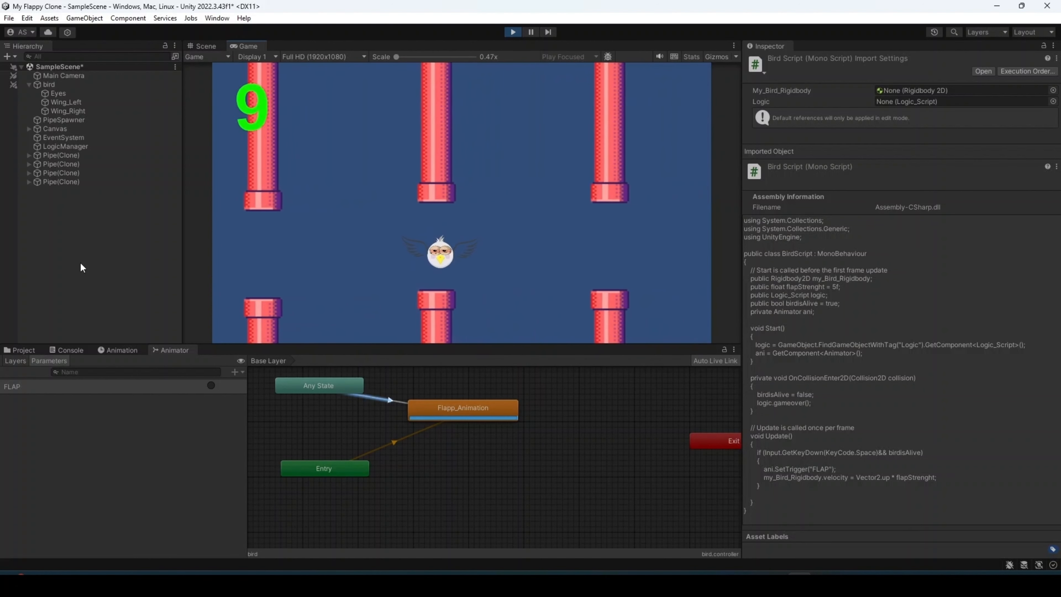
key(space)
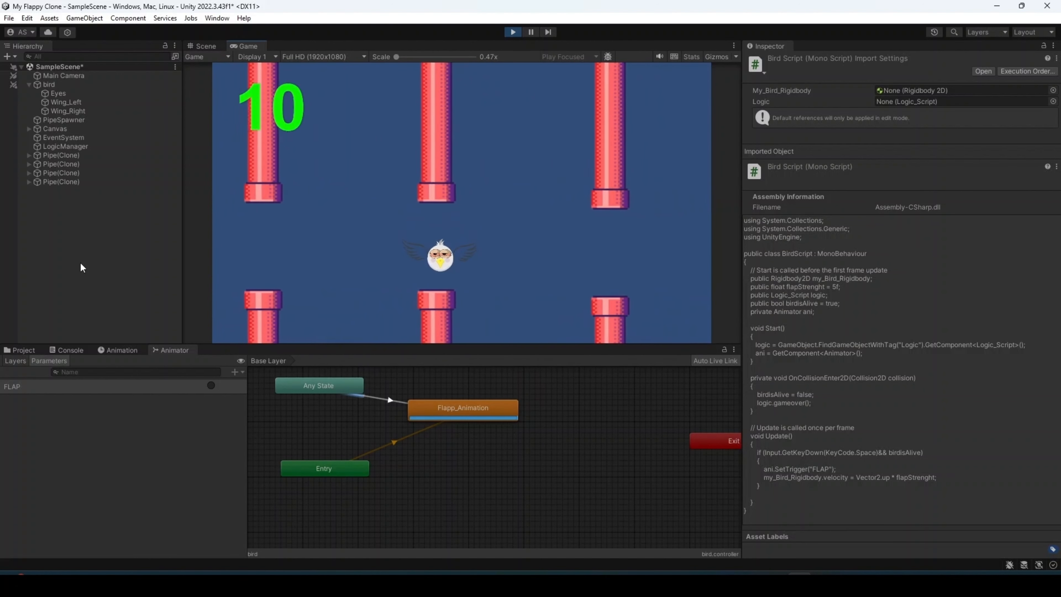
key(space)
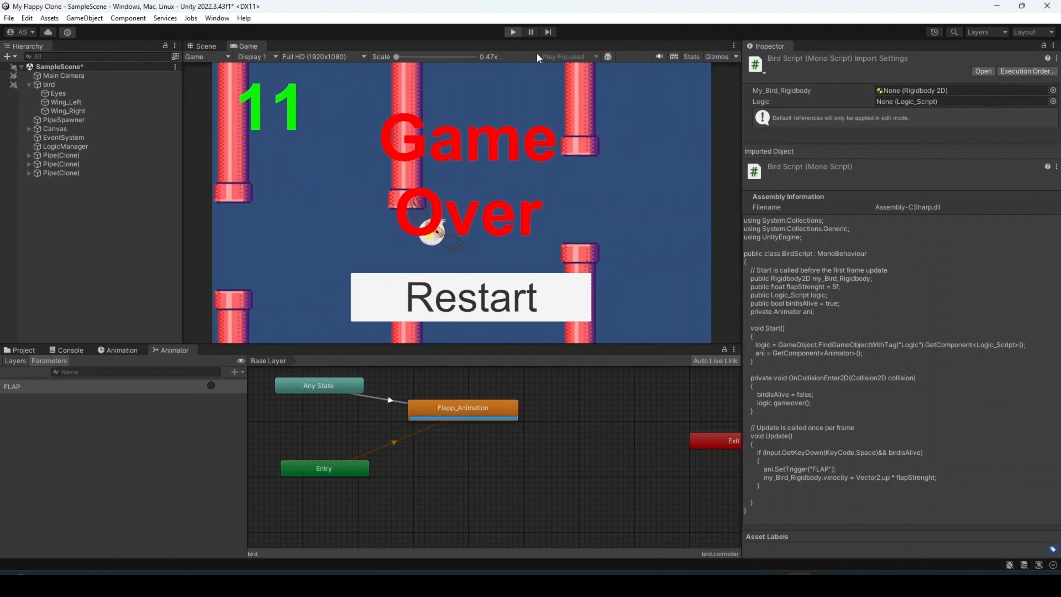
click(468, 303)
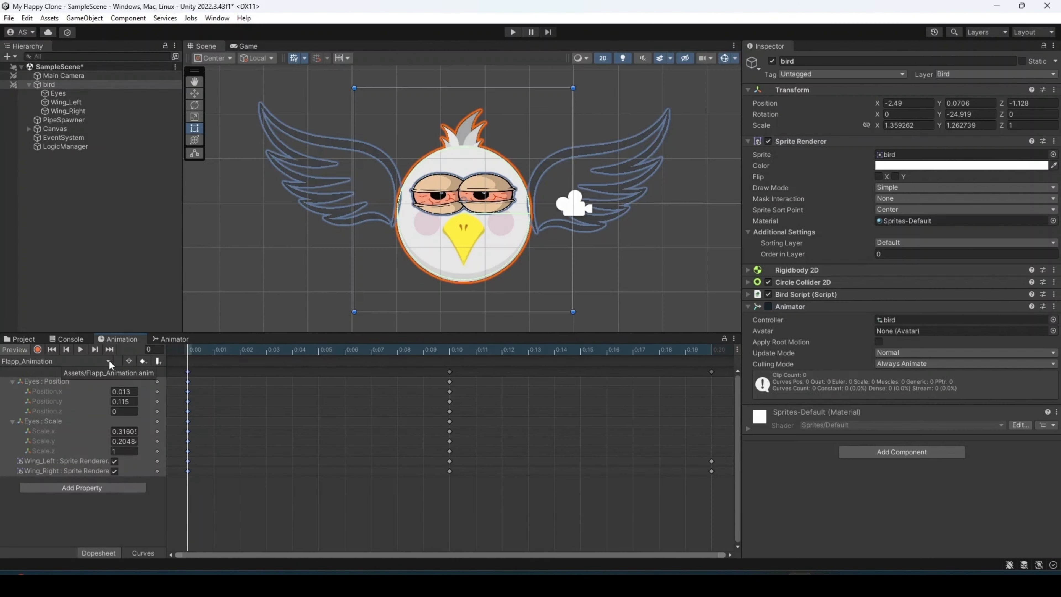
Create a new animation clip for the bird and save it as Bird_Kill in the Assets folder
click(107, 361)
click(56, 390)
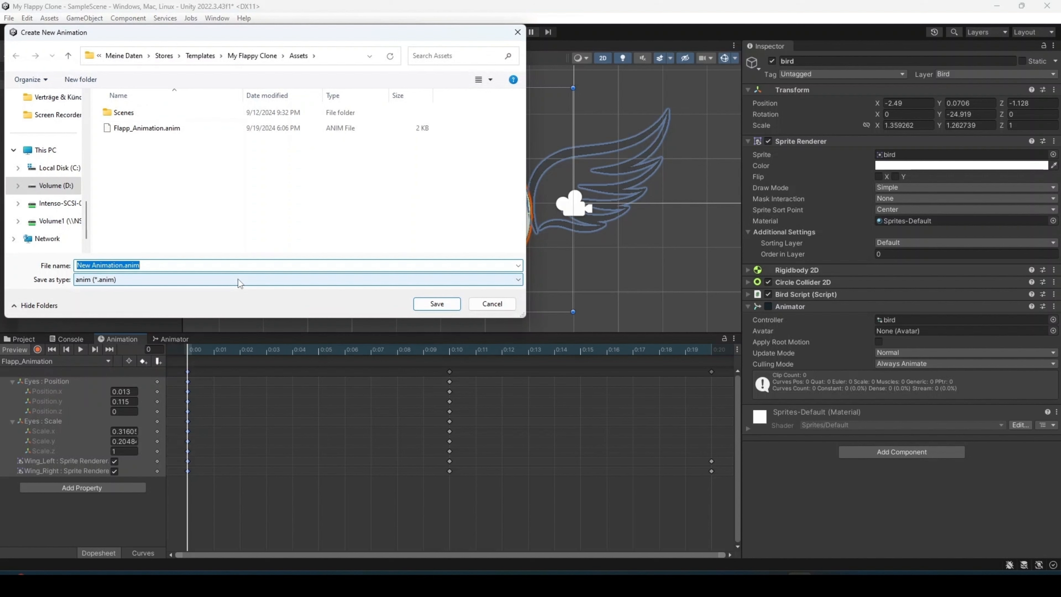
text(Bird)
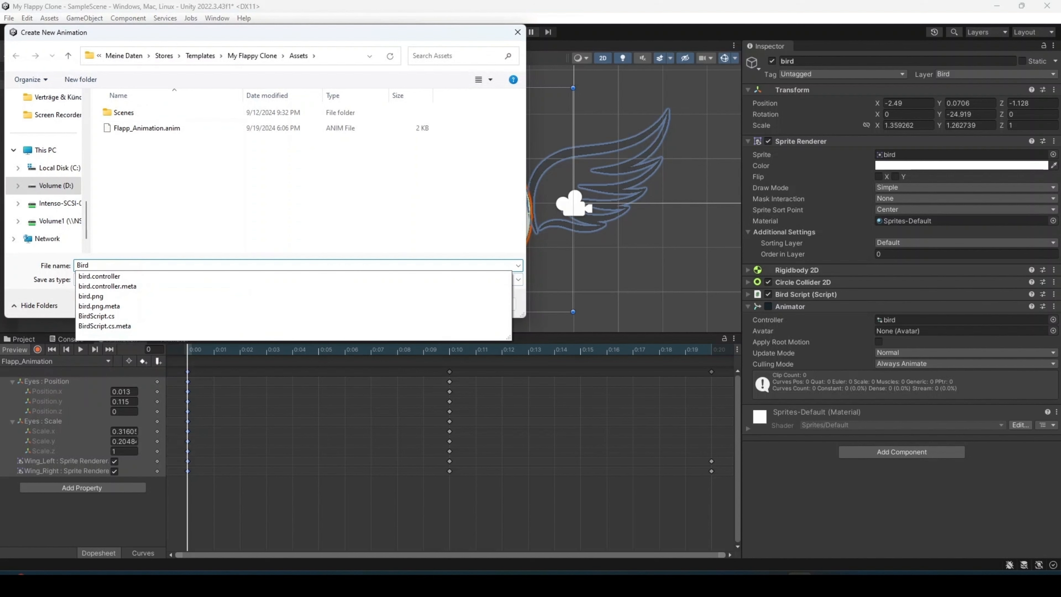
text(_Kill)
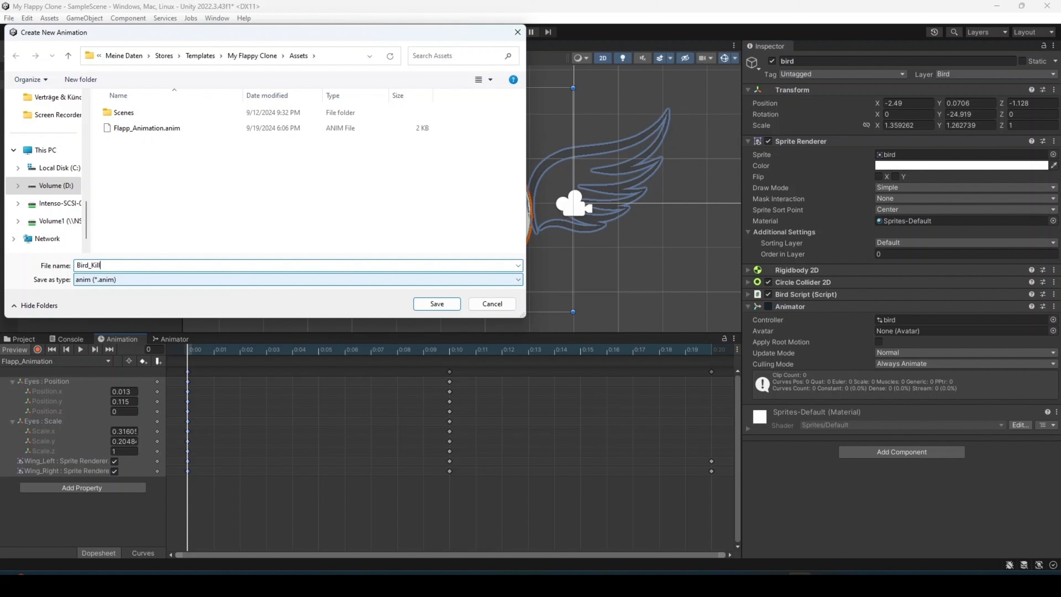
click(437, 304)
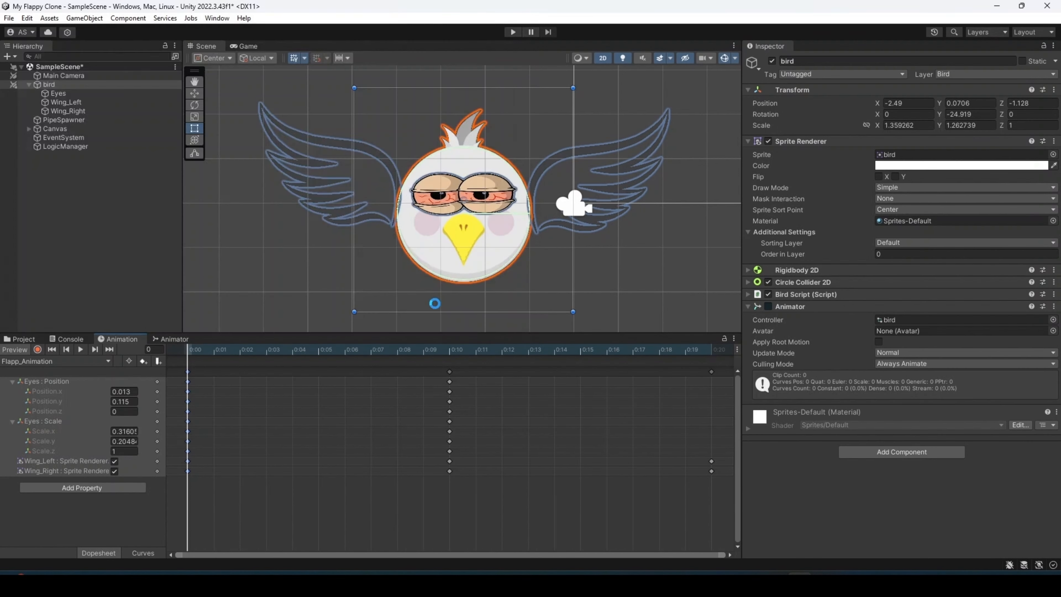
Start recording the Bird_Kill clip and shrink the Eyes at frame 0 to a scale of about 0.283 by 0.181
click(37, 350)
click(58, 93)
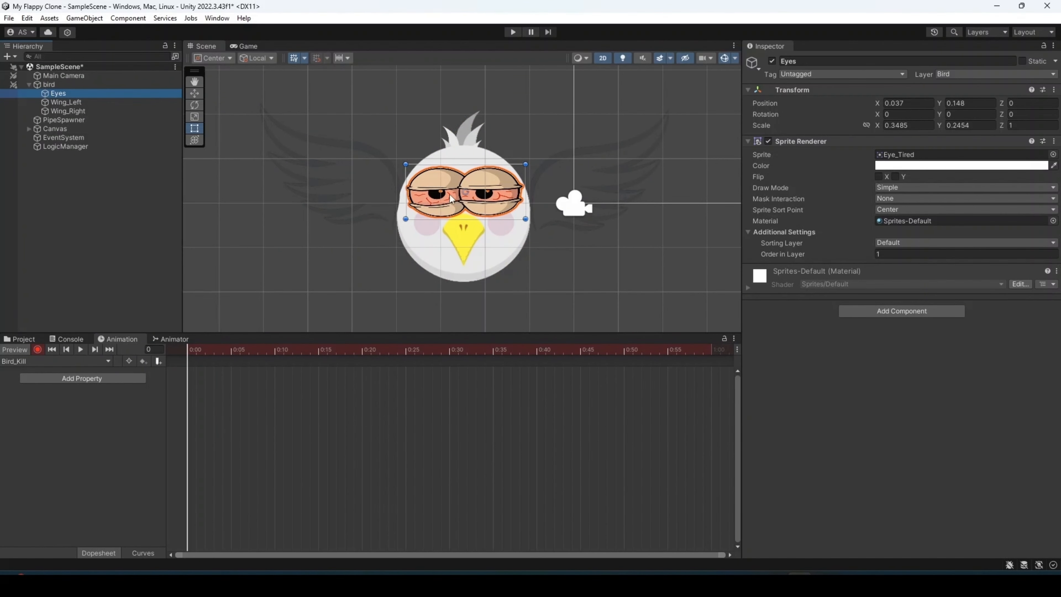
drag(407, 164, 455, 191)
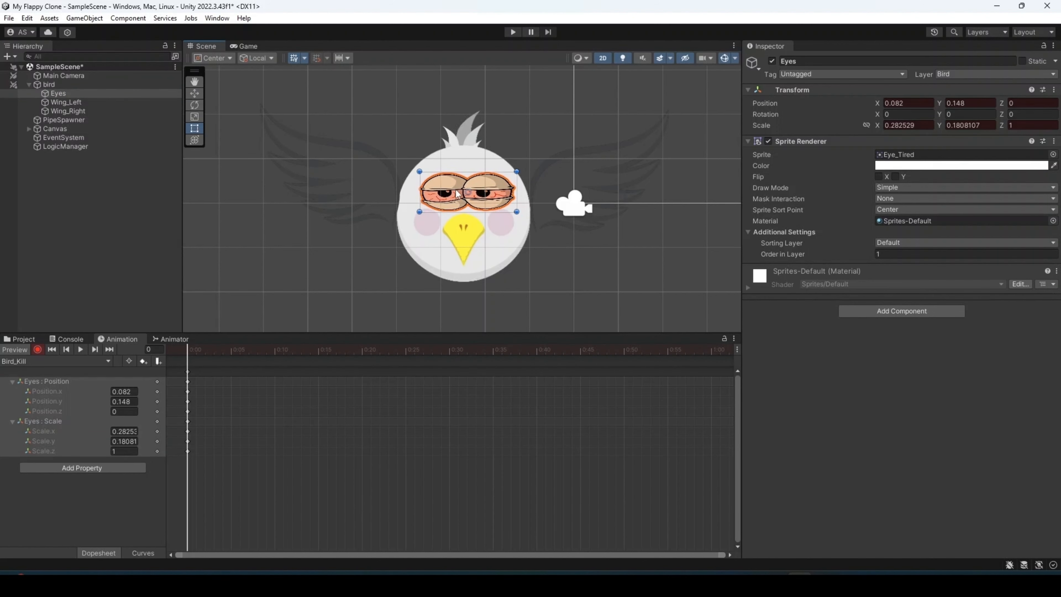
Move Wing_Left and Wing_Right together slightly down at frame 0 of the Bird_Kill clip
click(75, 103)
ctrl+click(74, 111)
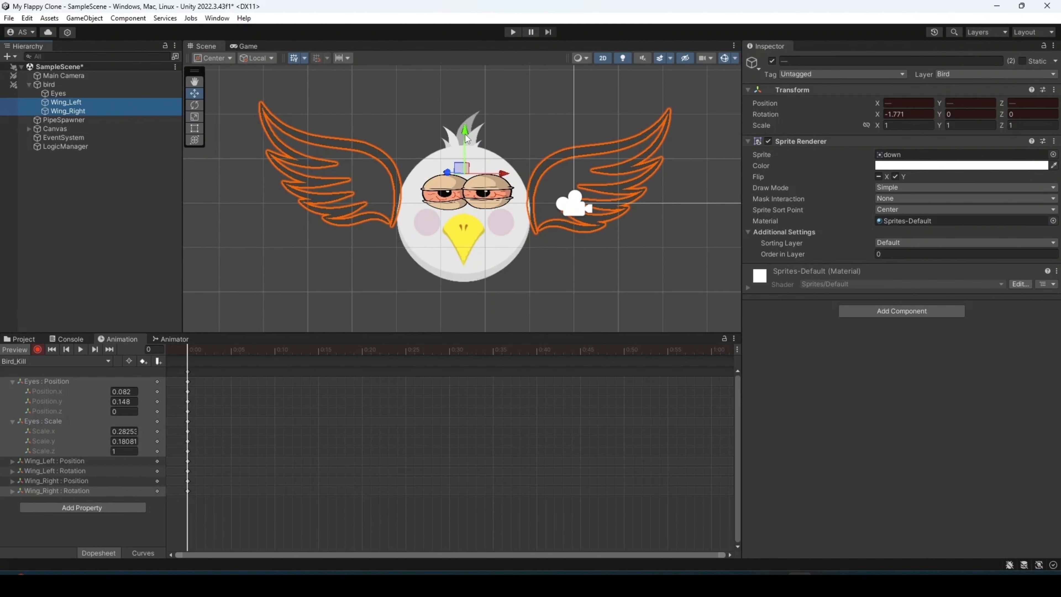
drag(466, 139, 467, 150)
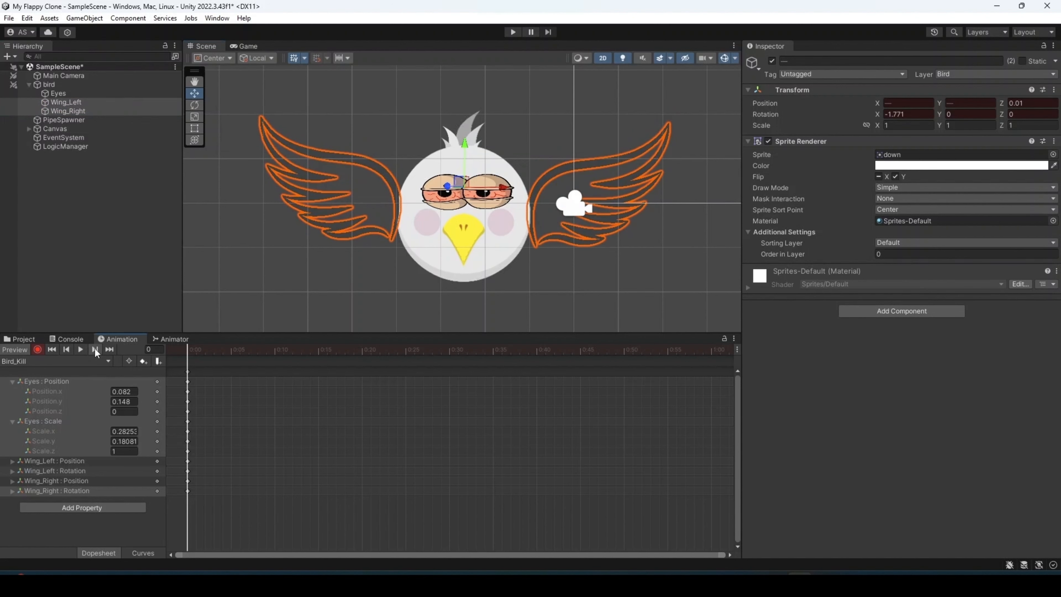
At frame 10 of the Bird_Kill clip, scale the Eyes down to about 0.224 by 0.116
drag(187, 355, 275, 356)
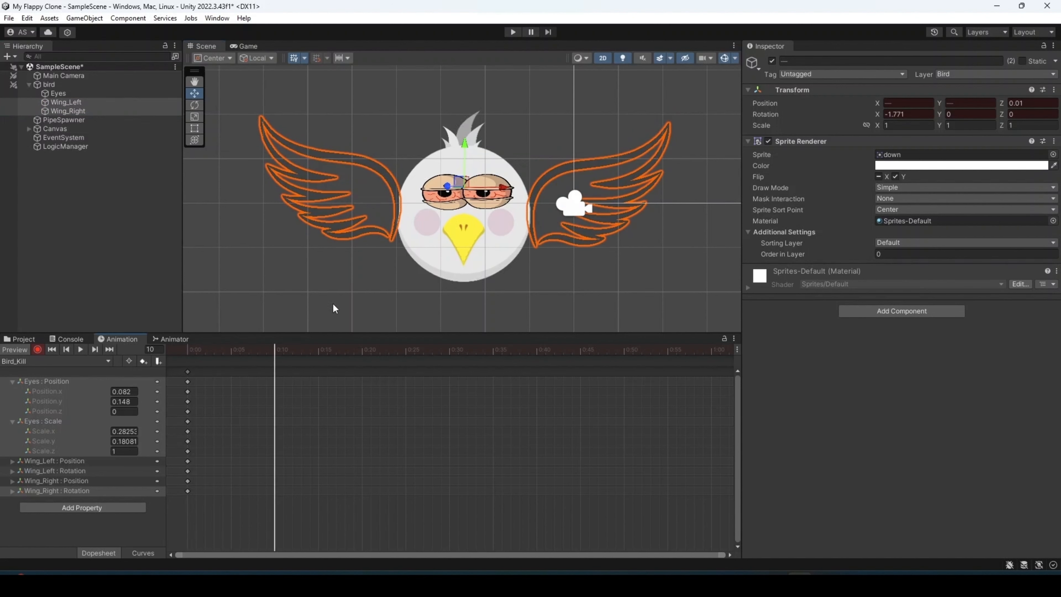
click(444, 196)
key(r)
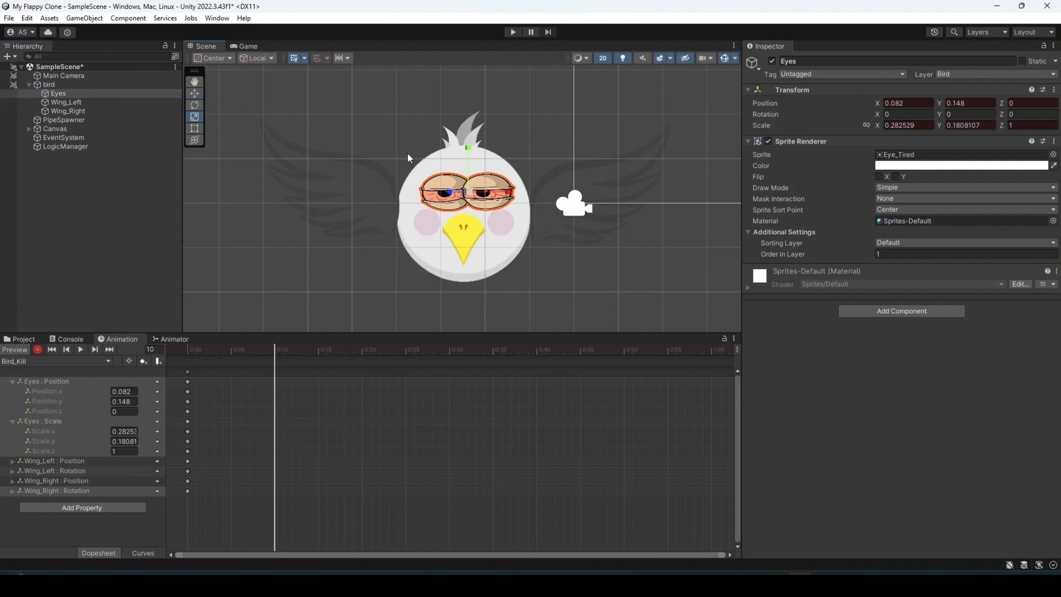
drag(508, 194, 502, 194)
drag(469, 149, 466, 193)
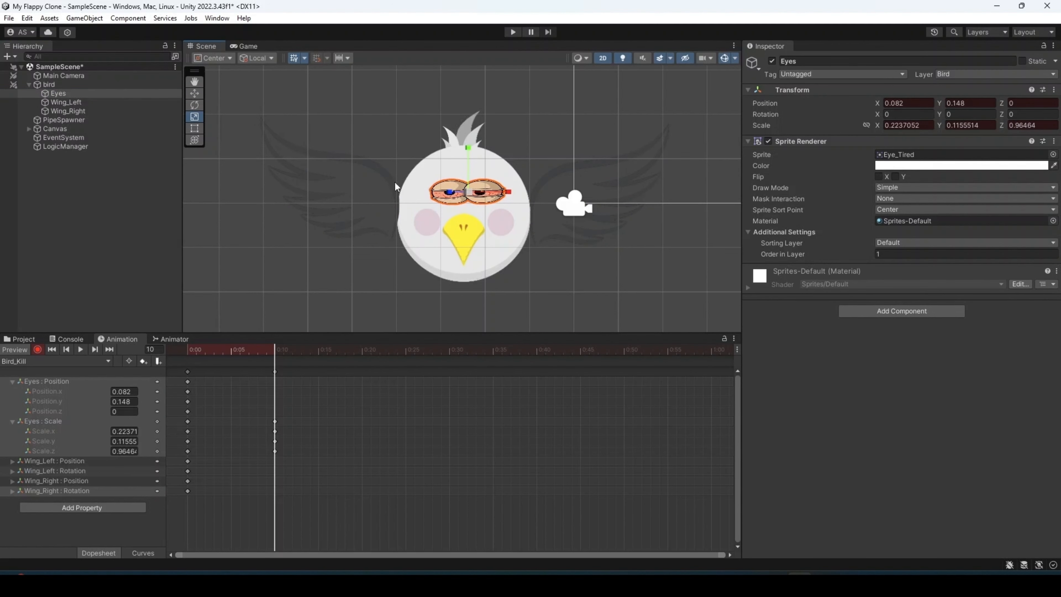
At frame 10 of the Bird_Kill clip, move Wing_Left and Wing_Right down and shrink them to about 0.518 by 0.501
click(76, 103)
ctrl+click(76, 111)
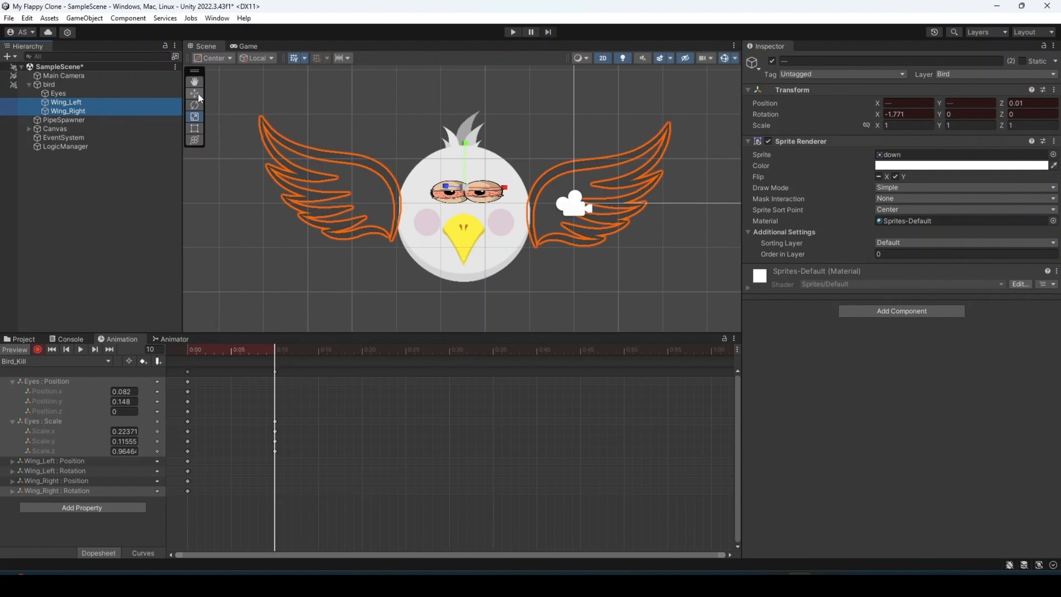
click(198, 95)
drag(465, 147, 465, 180)
click(196, 117)
drag(502, 220, 483, 220)
drag(464, 176, 464, 230)
click(196, 96)
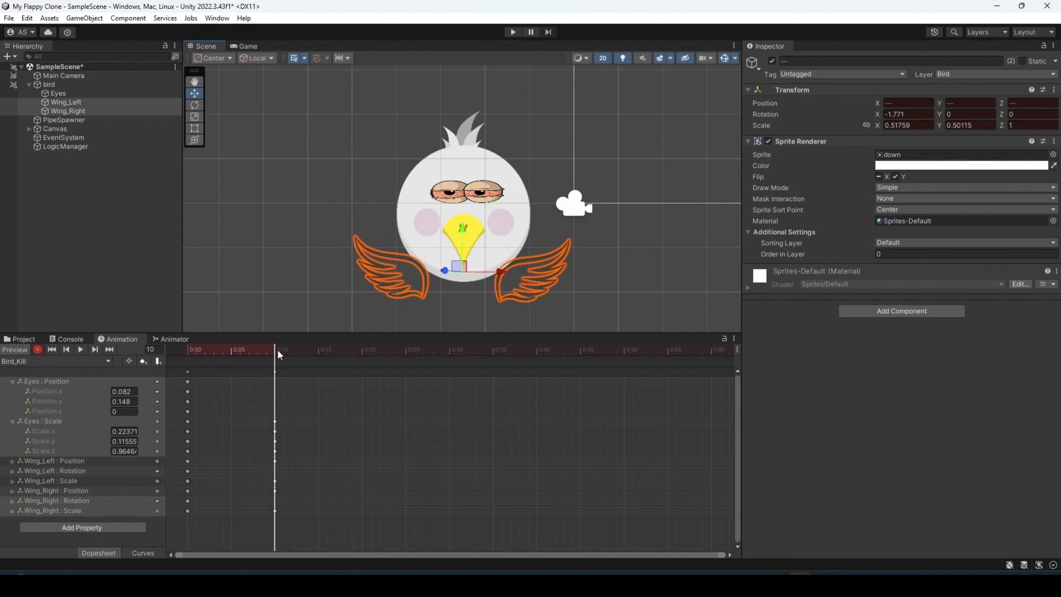
At frame 20, move both wings down below the bird's body and flatten them to a Y scale of about 0.301
drag(278, 353, 362, 358)
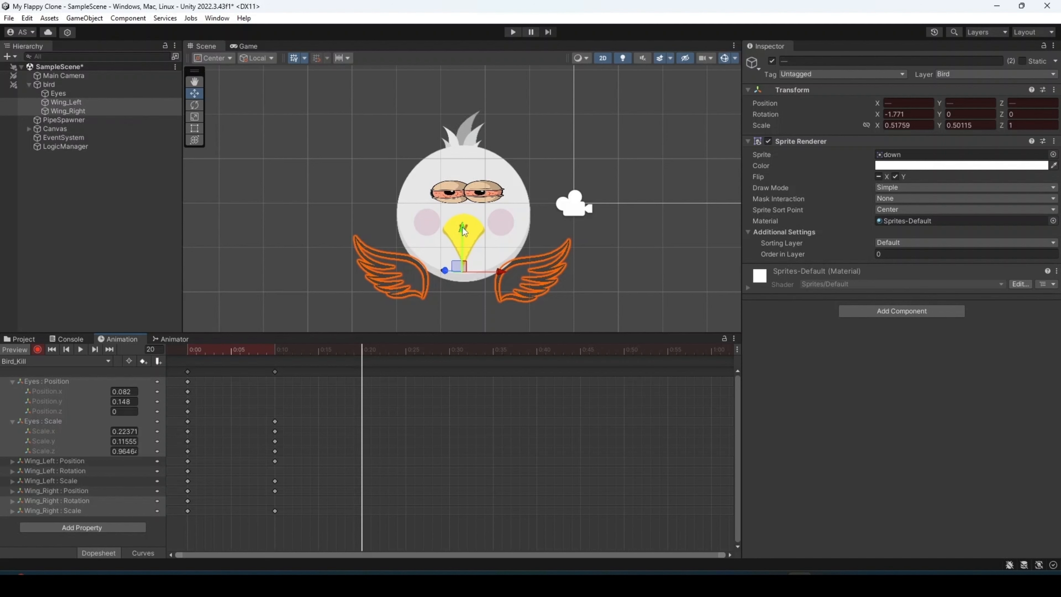
drag(464, 231, 484, 299)
key(r)
At frame 20, shrink the Eyes to a scale of about 0.210 by 0.071 and shift them to X 0.021
click(461, 196)
drag(469, 149, 470, 166)
drag(510, 193, 504, 192)
click(194, 93)
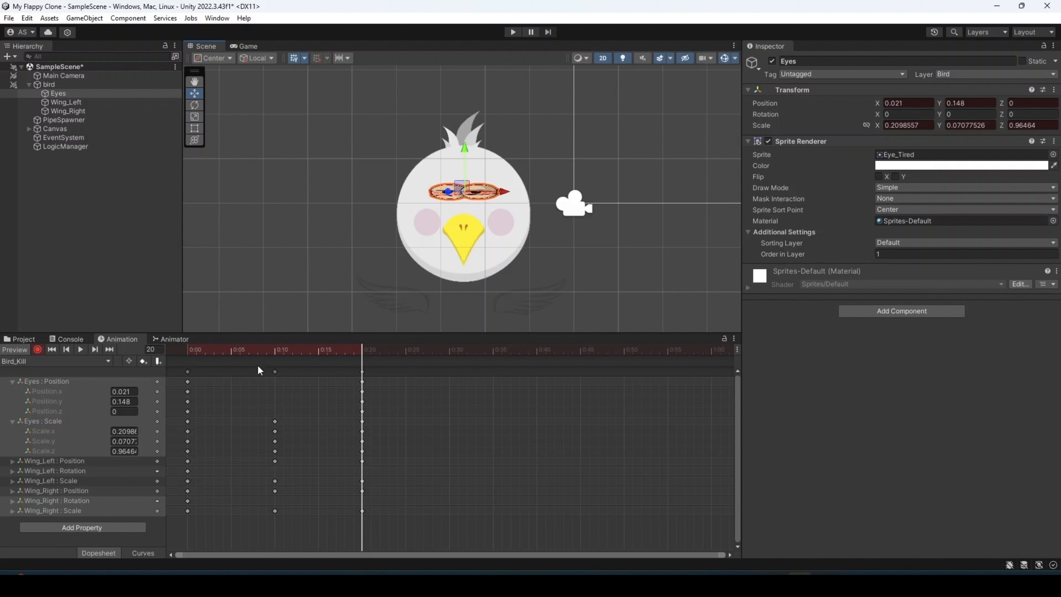
At frame 30, disable the Sprite Renderer of Wing_Left and Wing_Right, and preview the Bird_Kill clip
drag(362, 350, 450, 352)
click(68, 111)
shift+click(66, 102)
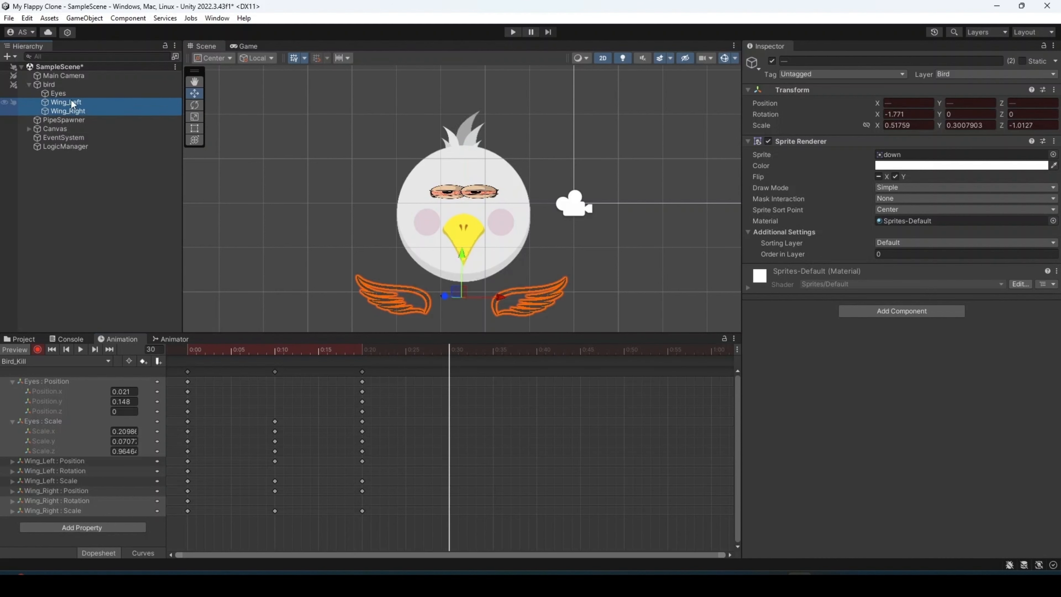
click(769, 141)
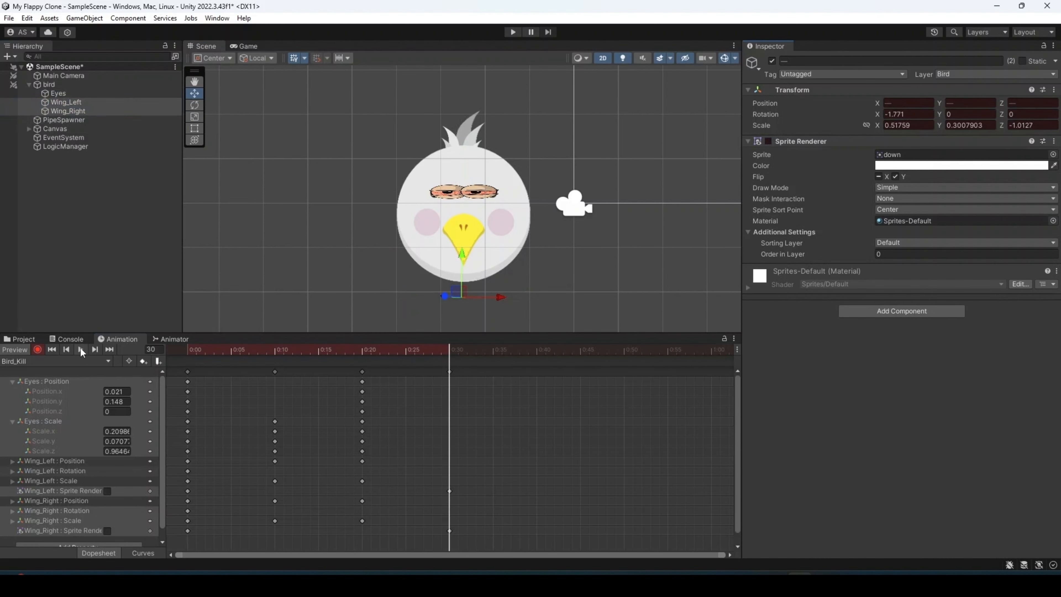
click(81, 349)
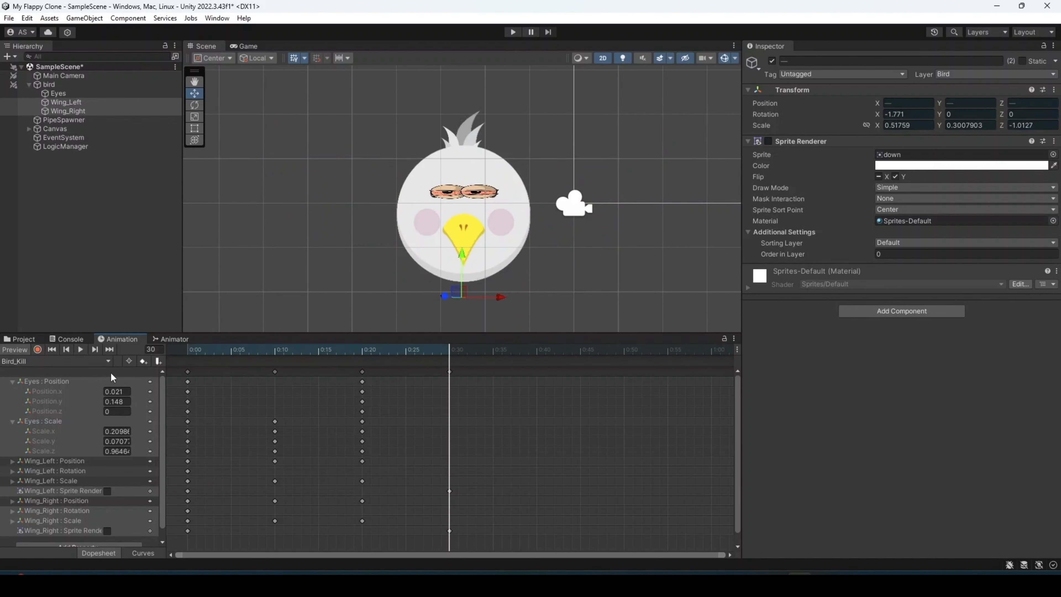
click(107, 361)
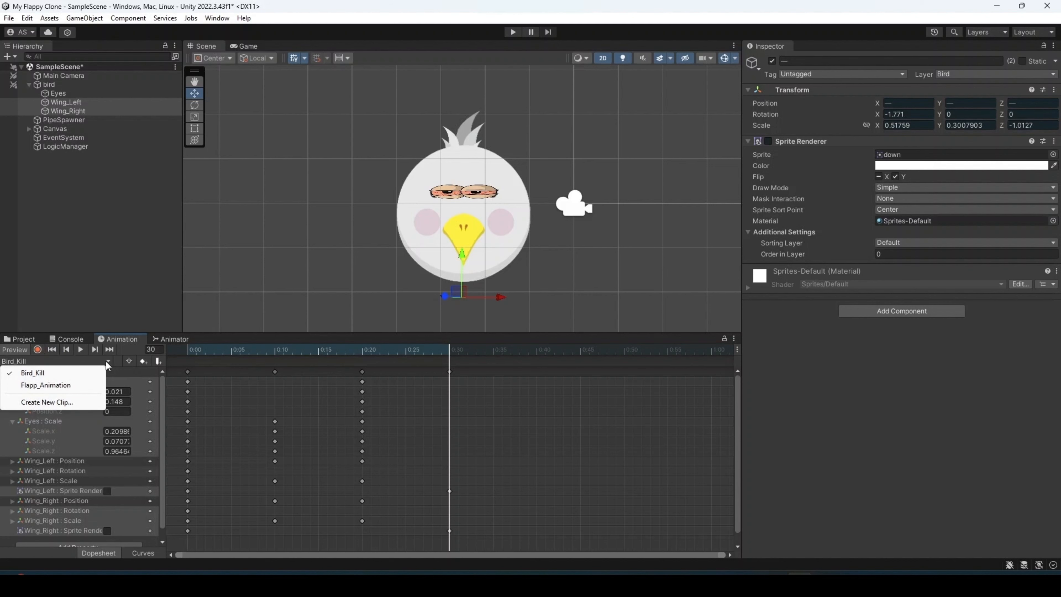
In the bird's Animator graph, move the Bird_Kill state lower and make a transition to it from Any State
click(184, 339)
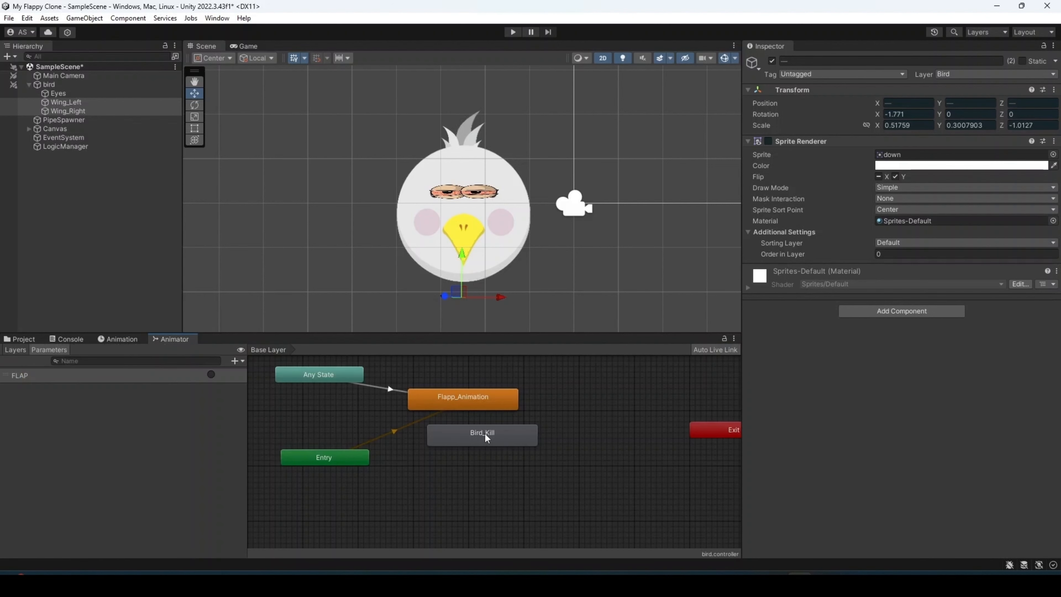
drag(486, 437, 494, 471)
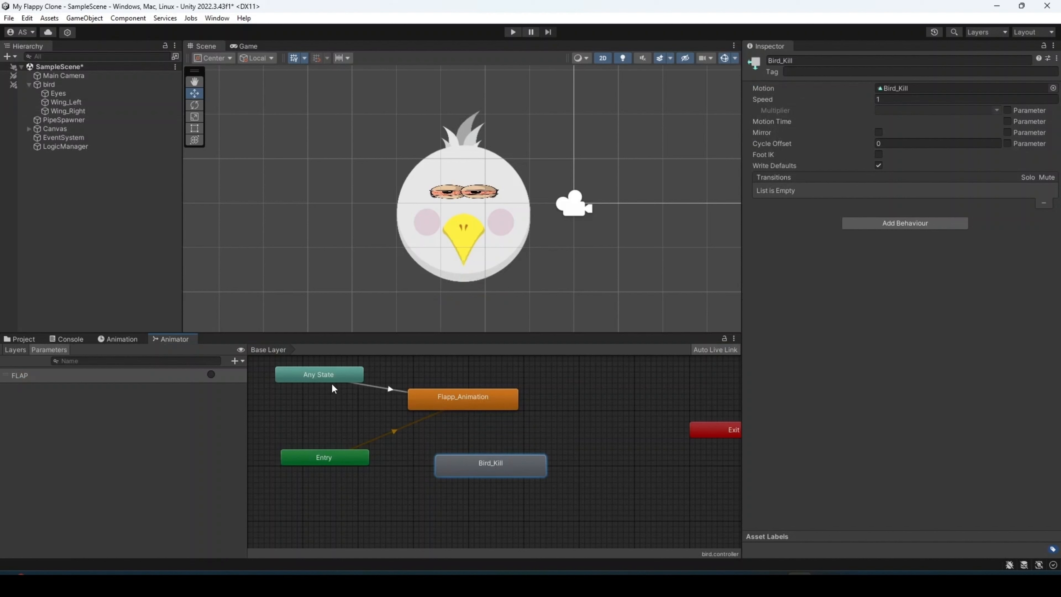
click(340, 382)
right_click(341, 382)
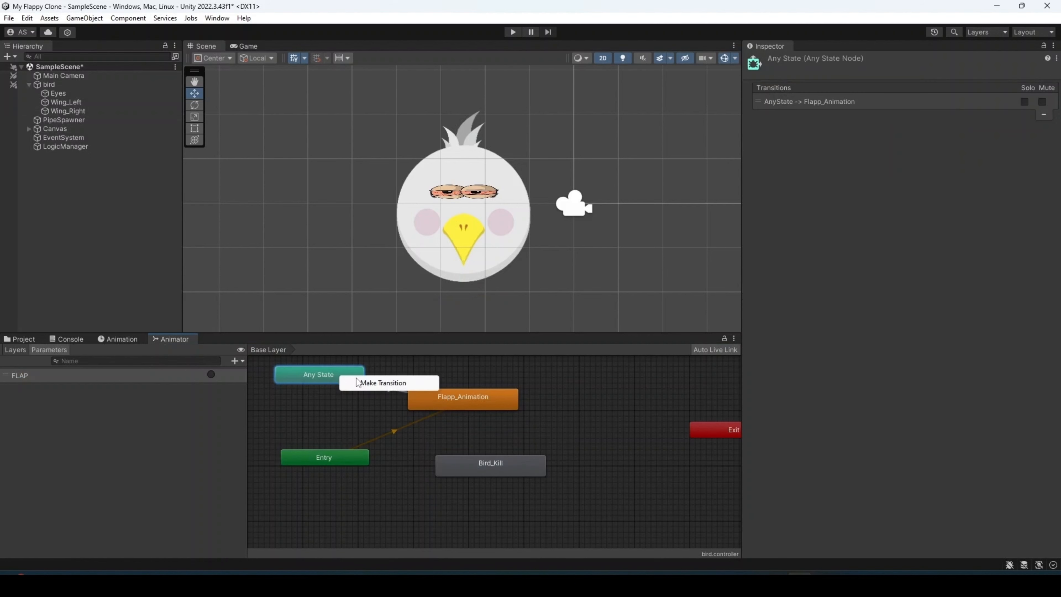
click(367, 382)
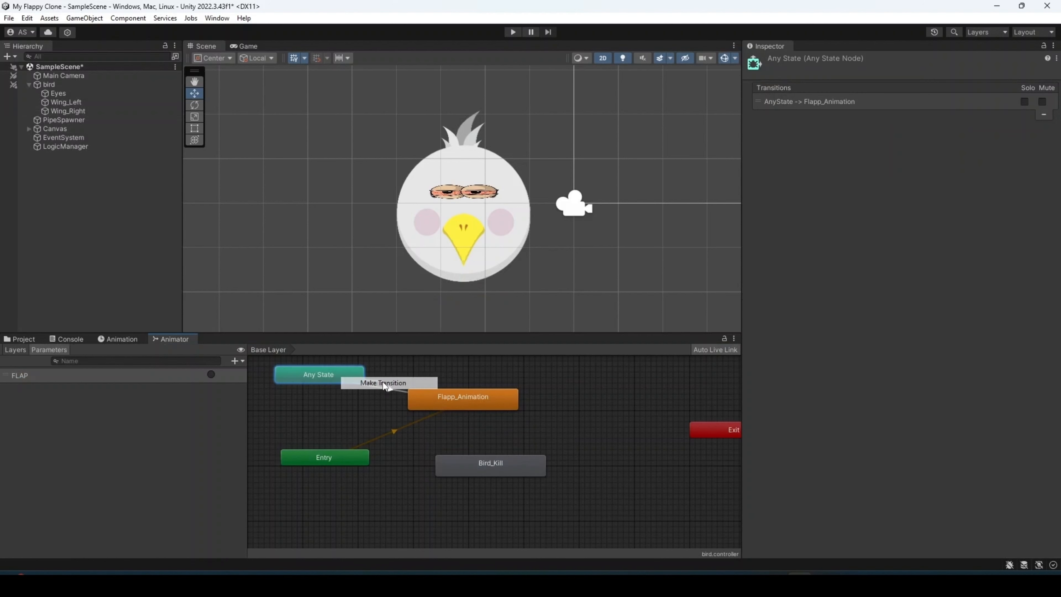
click(497, 467)
Add a Trigger parameter named KILL to the bird's animator controller
click(242, 361)
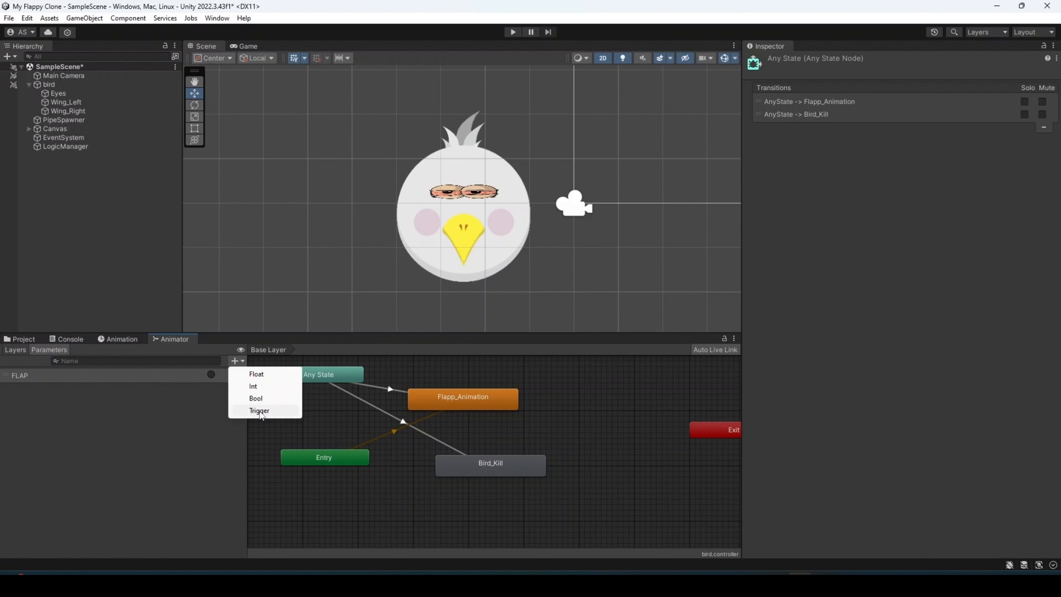
click(259, 411)
text(Di)
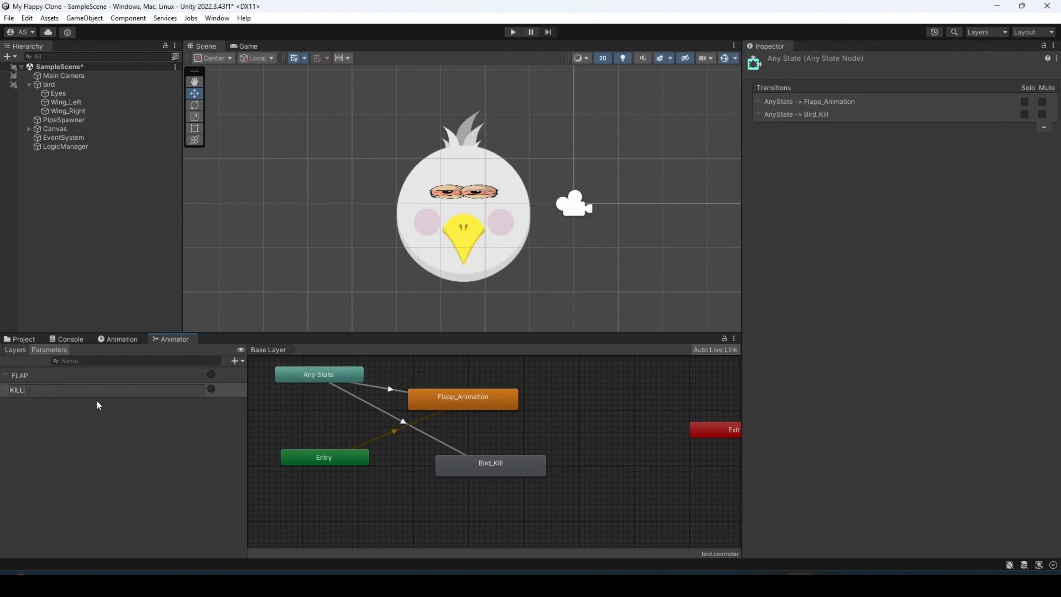
Add a KILL condition to the transition from Any State to Bird_Kill
click(403, 424)
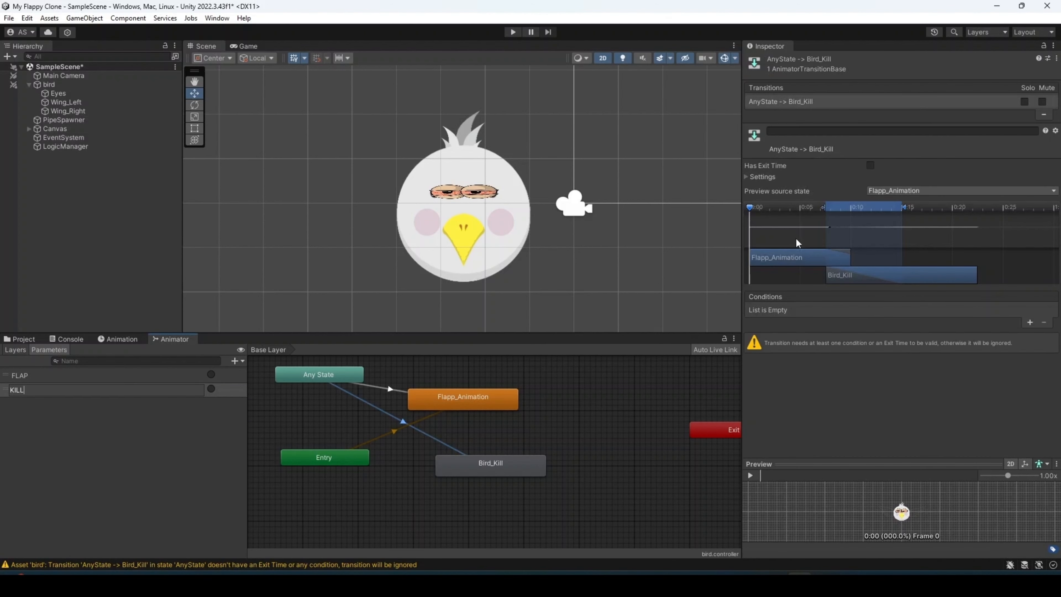
click(863, 316)
click(1030, 323)
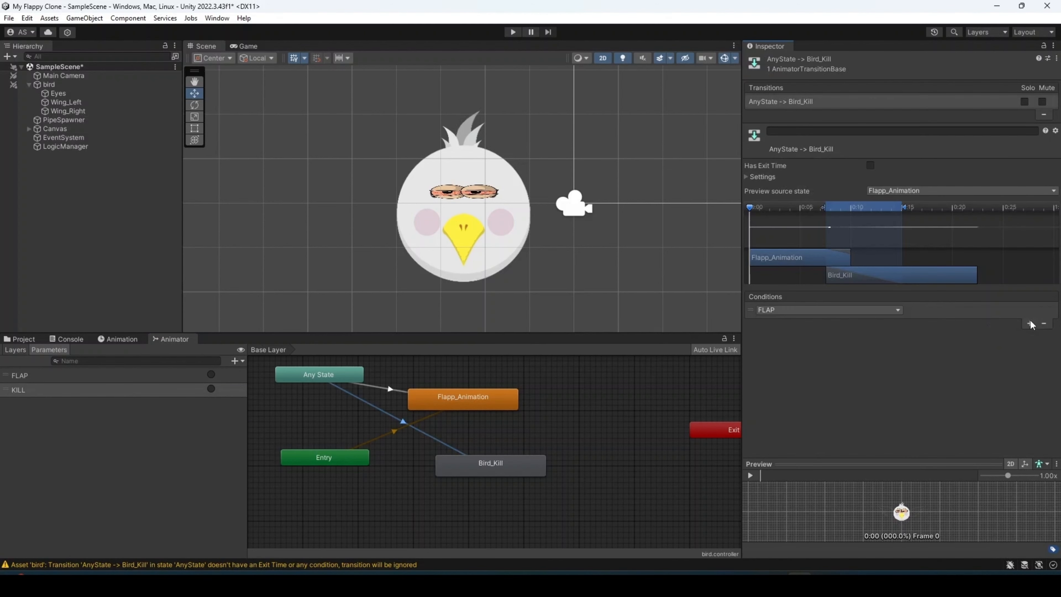
click(897, 311)
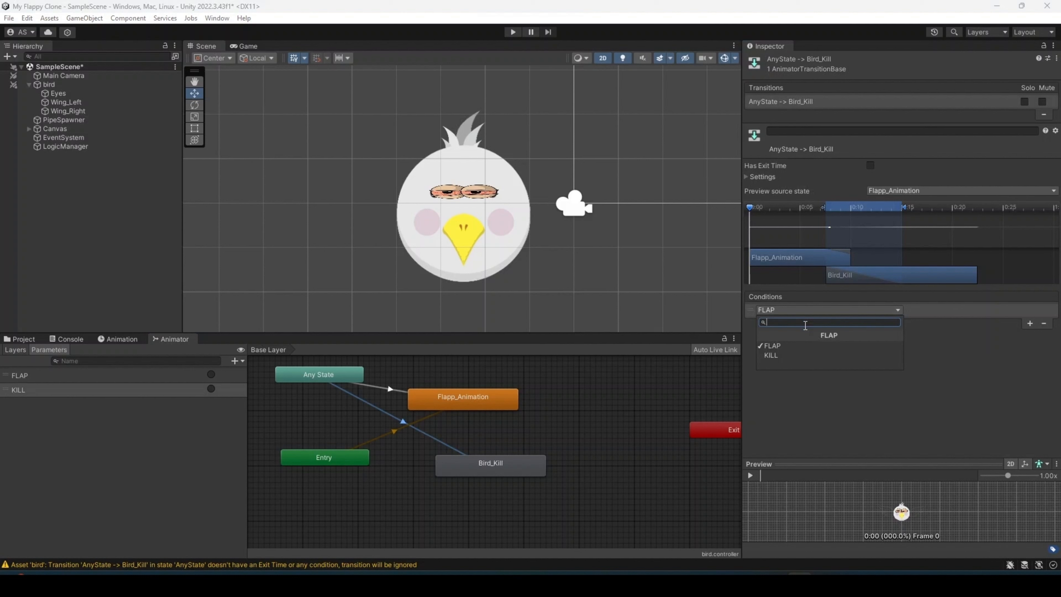
click(773, 358)
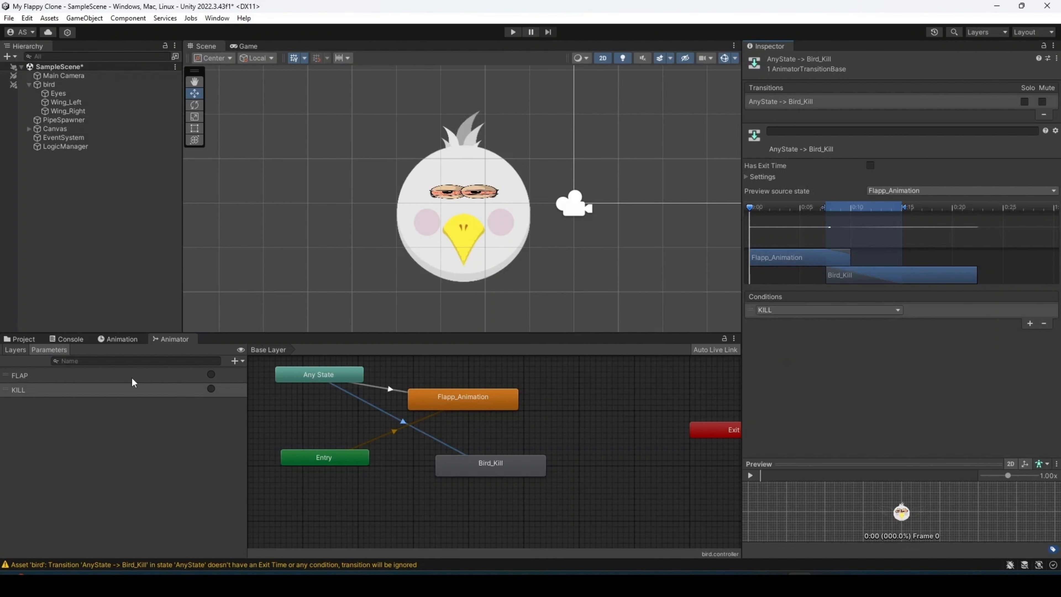
Turn off Loop Time for the Bird_Kill animation clip in the Assets folder
click(120, 340)
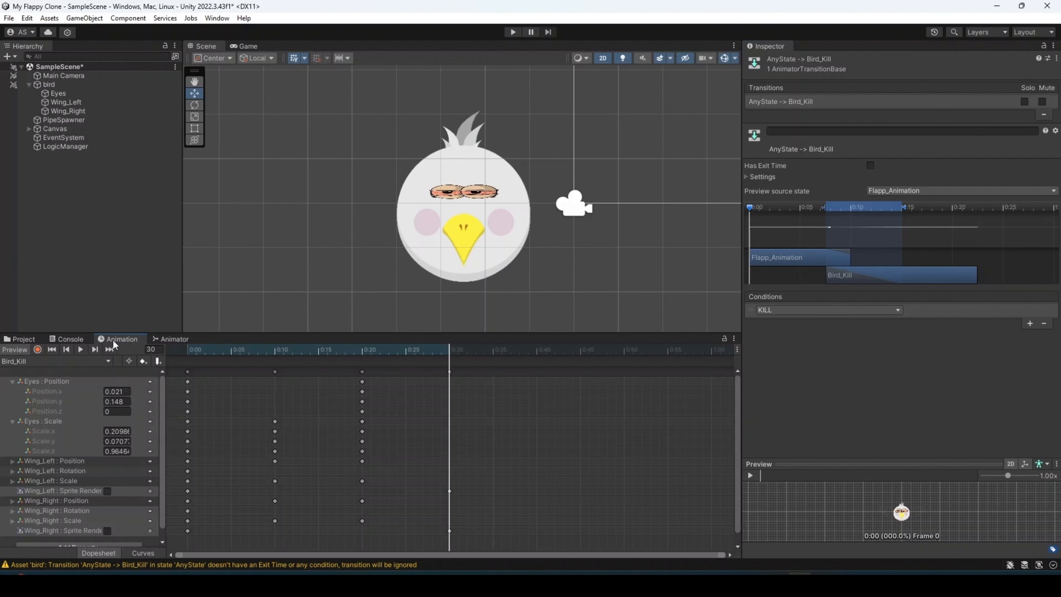
click(23, 339)
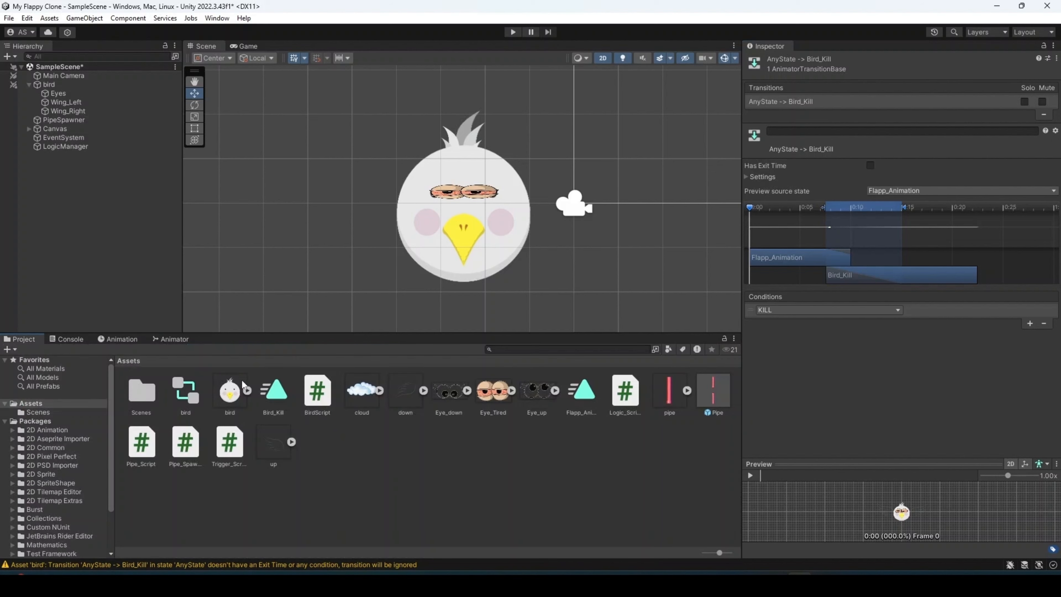
click(278, 413)
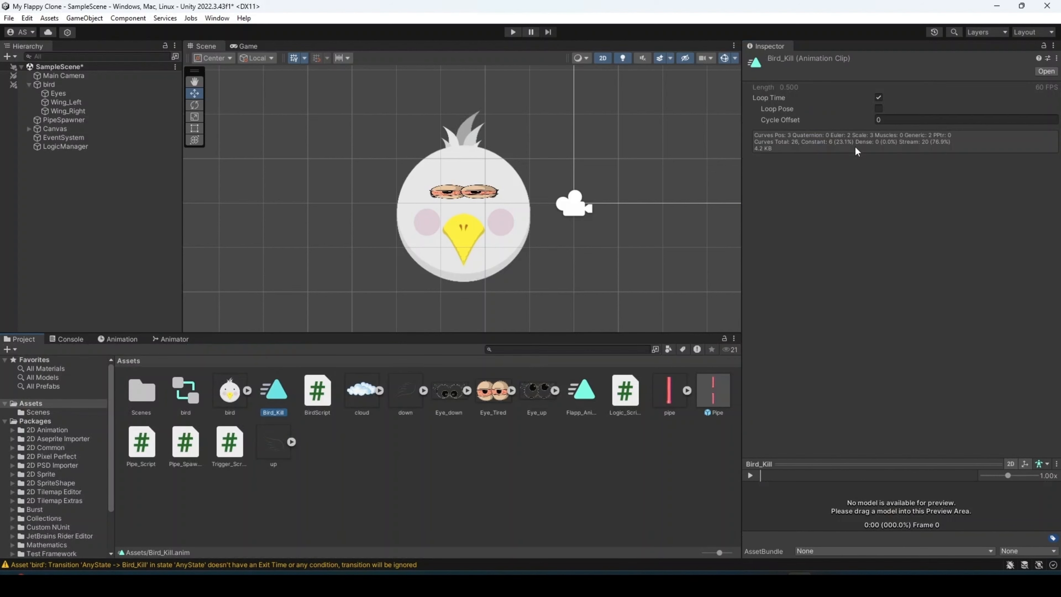
click(879, 99)
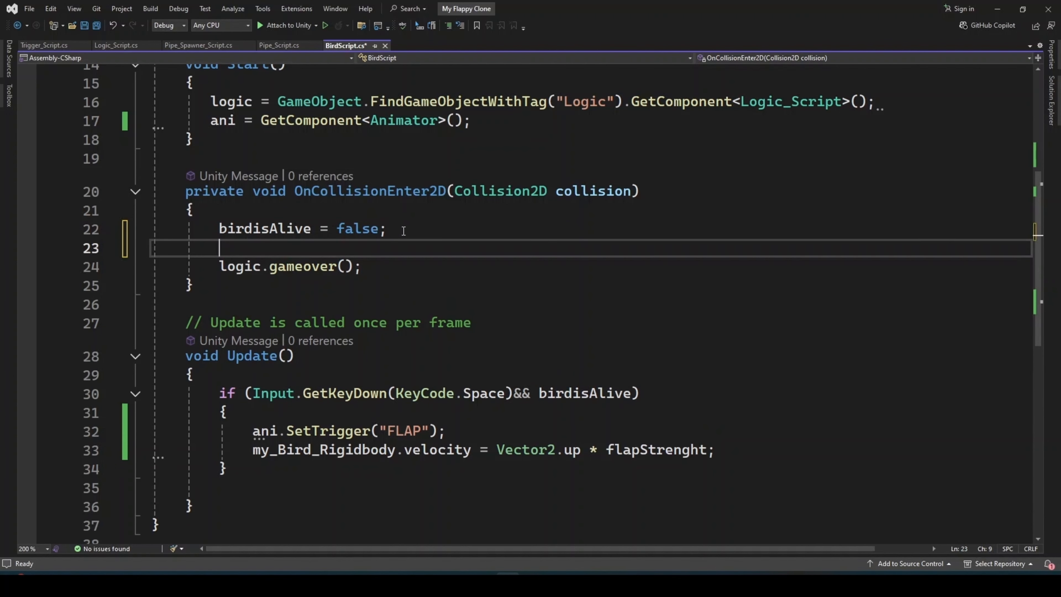
In BirdScript.cs in Visual Studio, add ani.SetTrigger("KILL"); after birdisAlive = false in OnCollisionEnter2D and save the script
text(ani)
key(Escape)
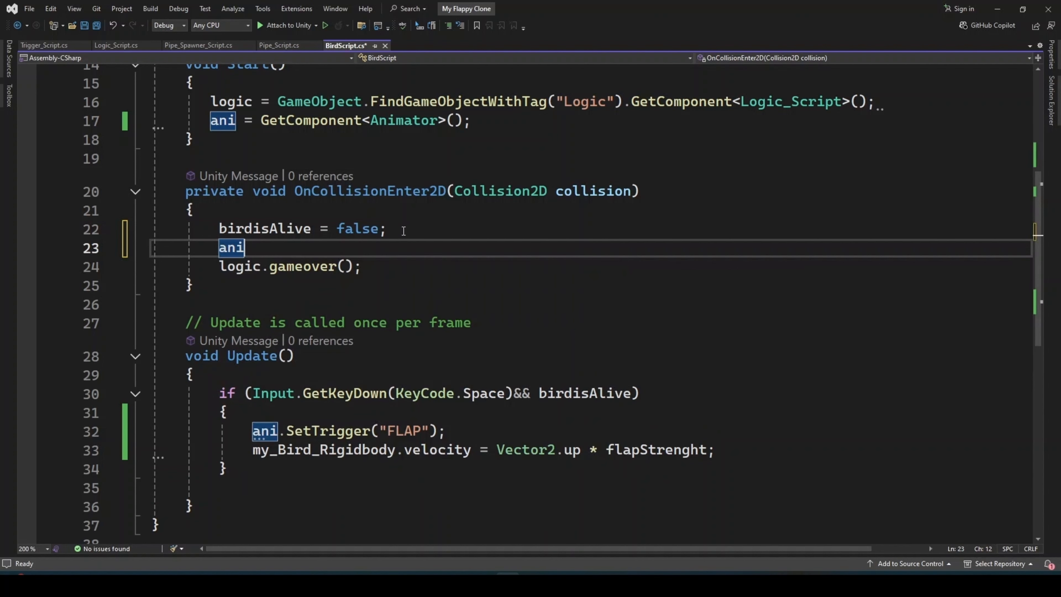
text(.set)
key(Tab)
text(()
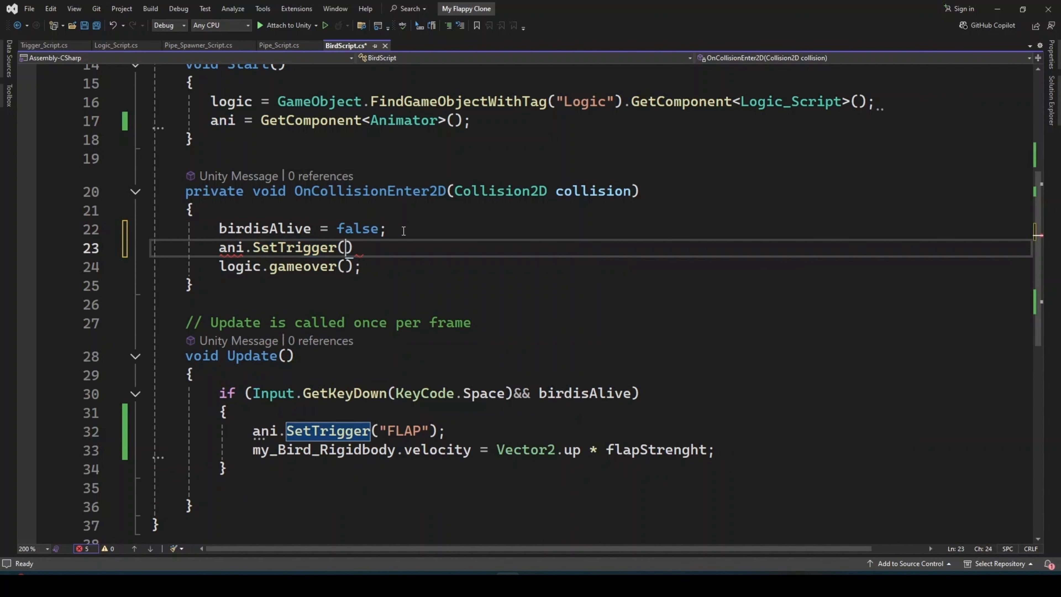
text("KILL)
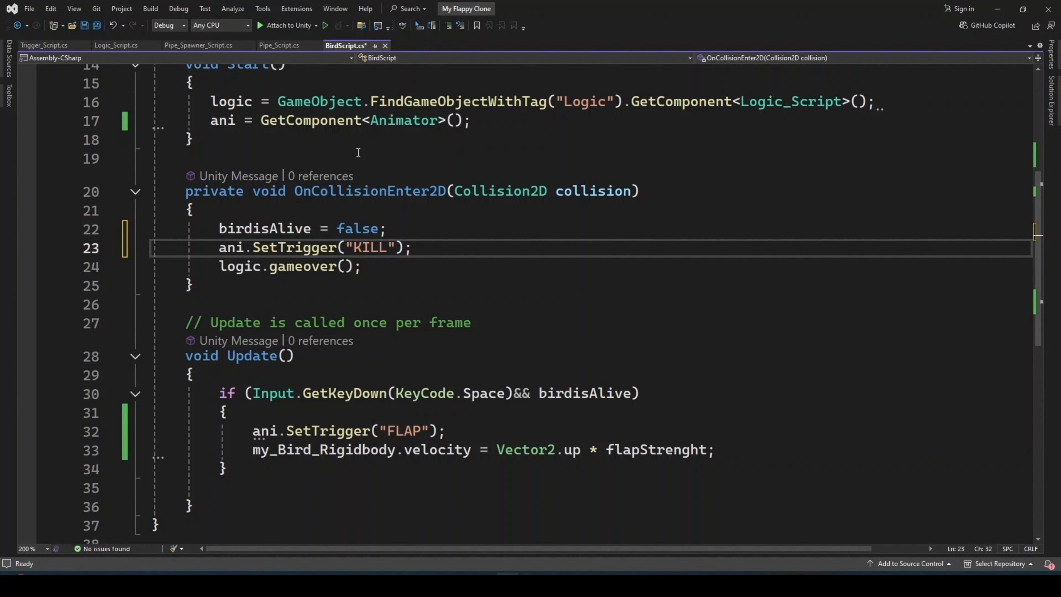
click(85, 25)
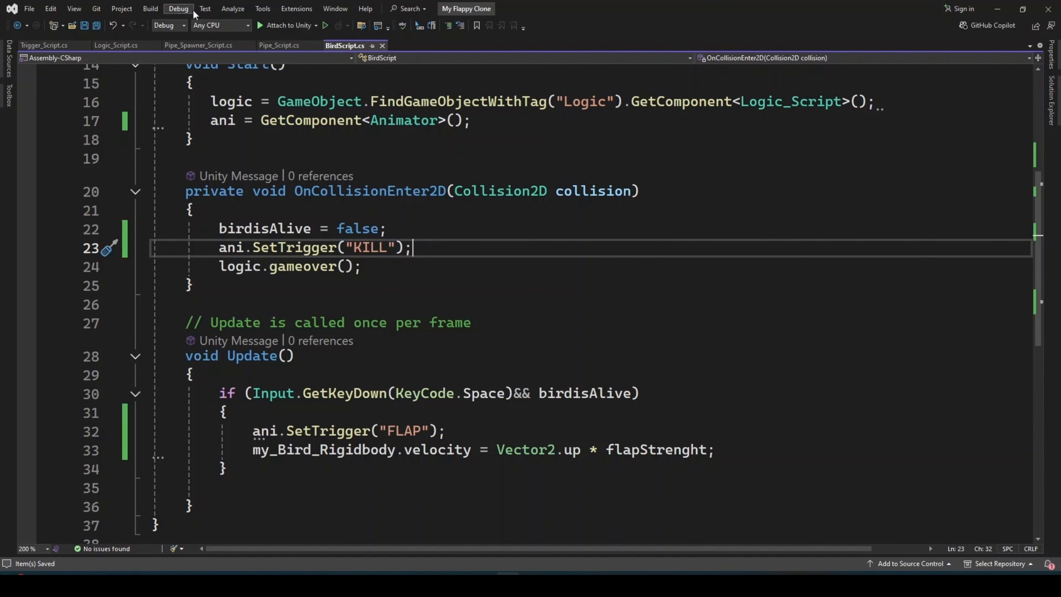
Return to Unity and play-test the game, flapping the bird through pipes until it crashes, and stop the run
click(999, 9)
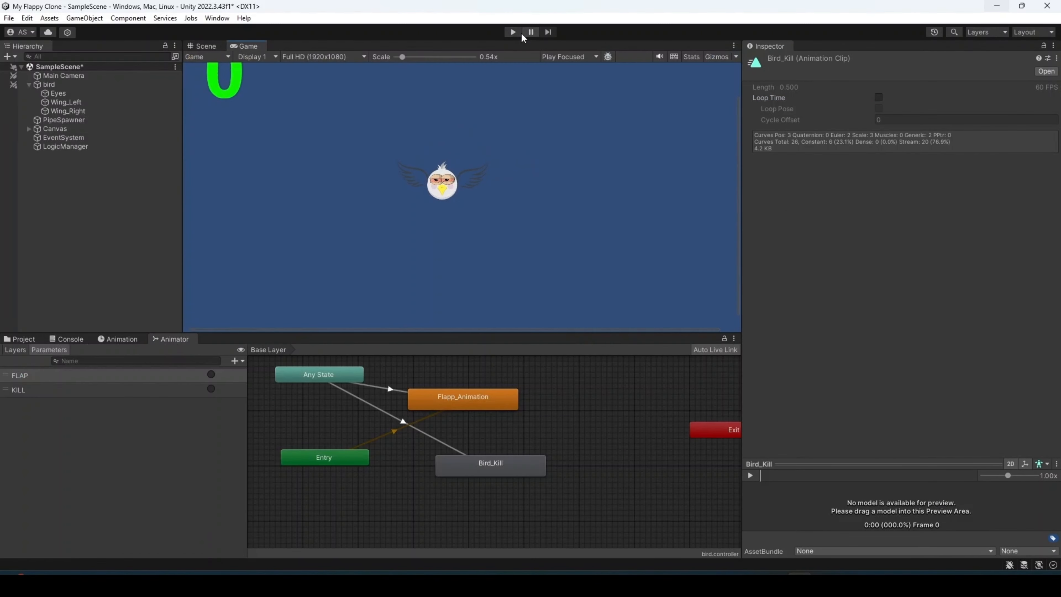
click(513, 32)
key(space)
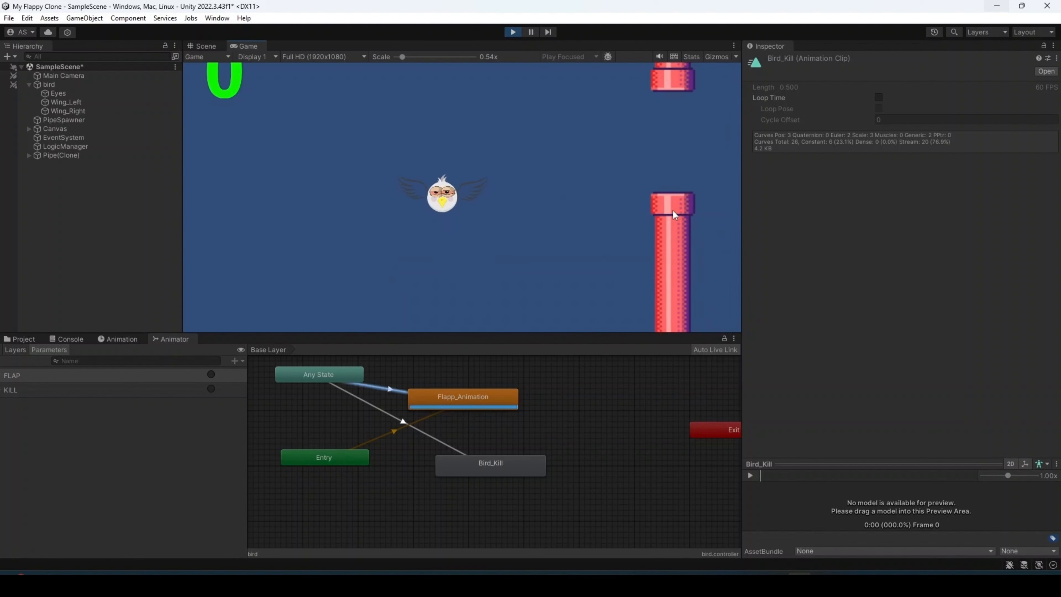
key(space)
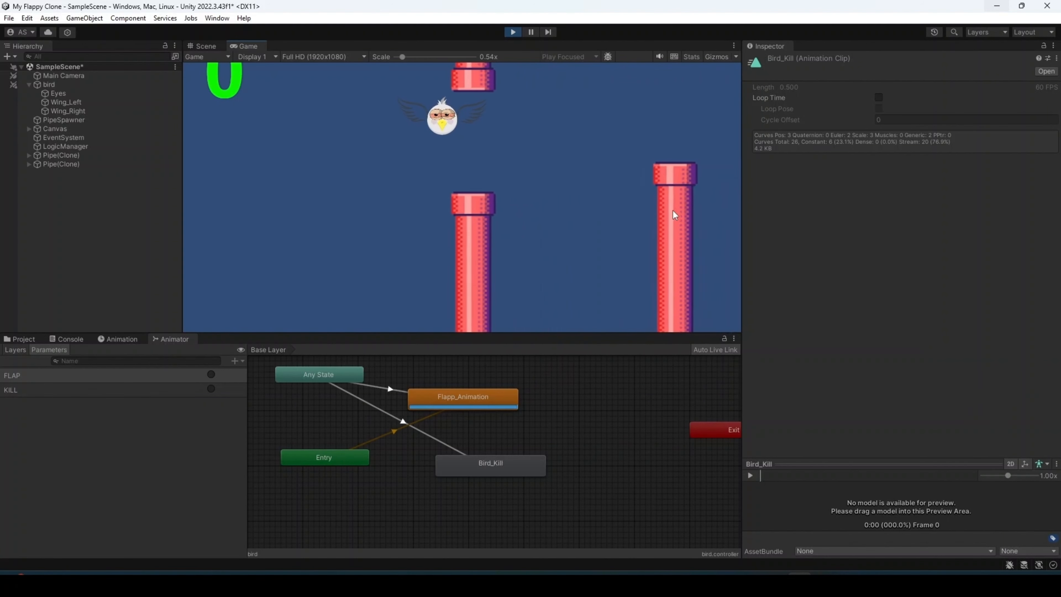
key(space)
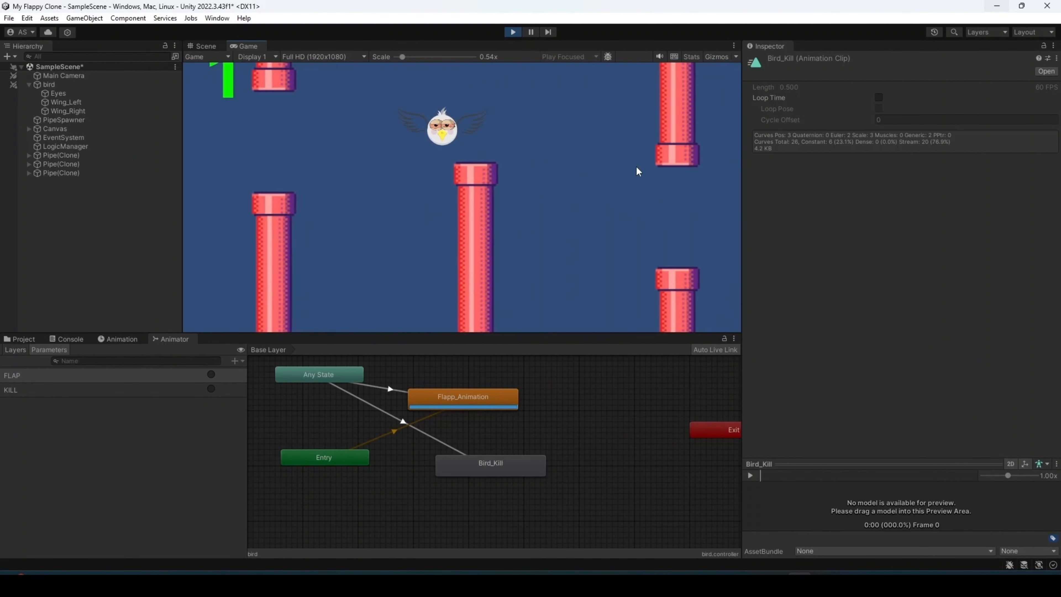
key(space)
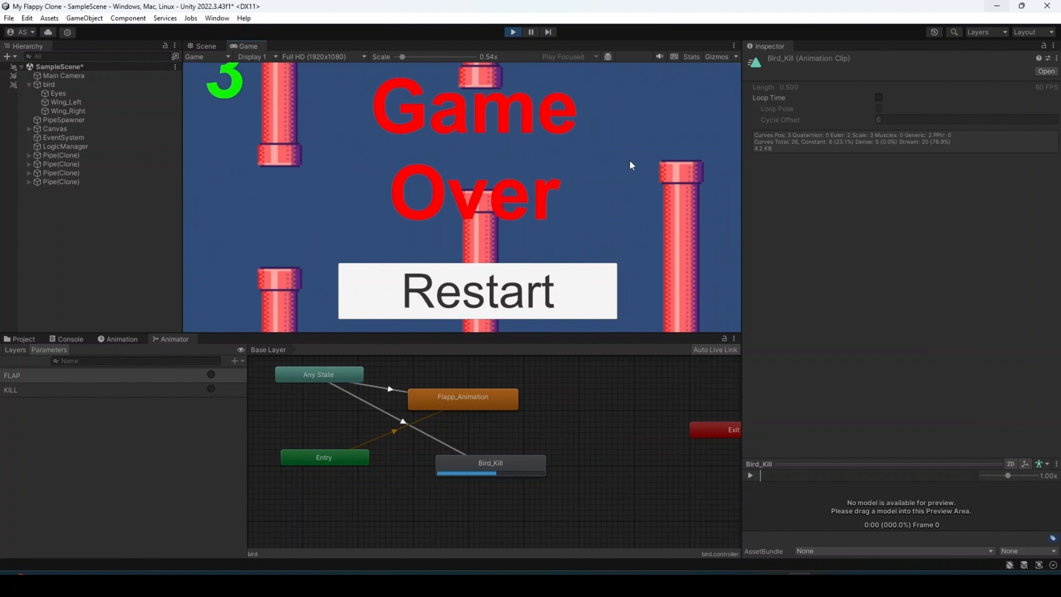
key(ctrl+p)
Set the speed of the Bird_Kill state to 0.2 and run the game again
click(472, 469)
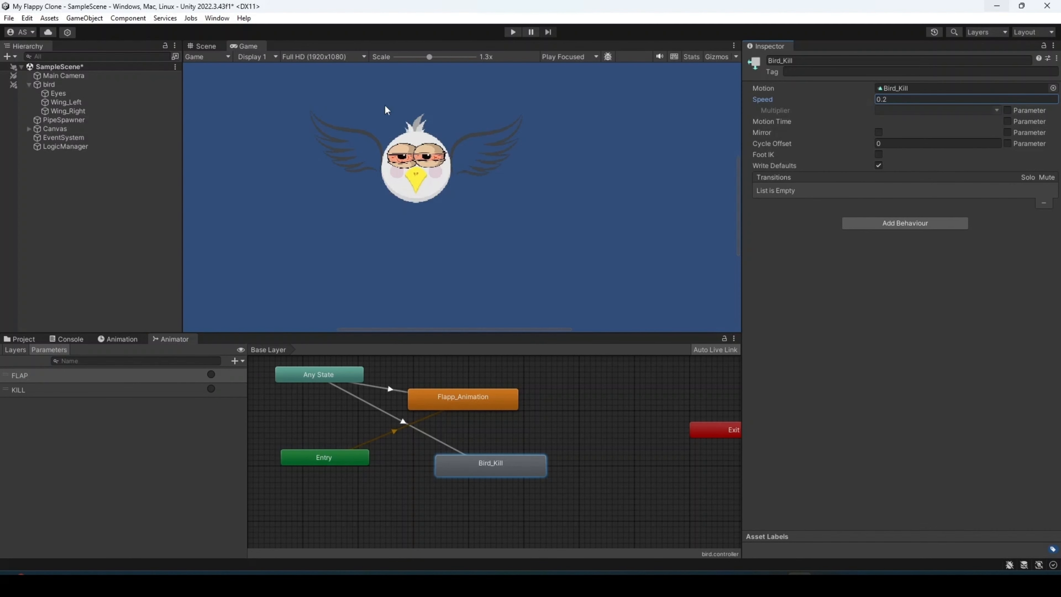
click(513, 32)
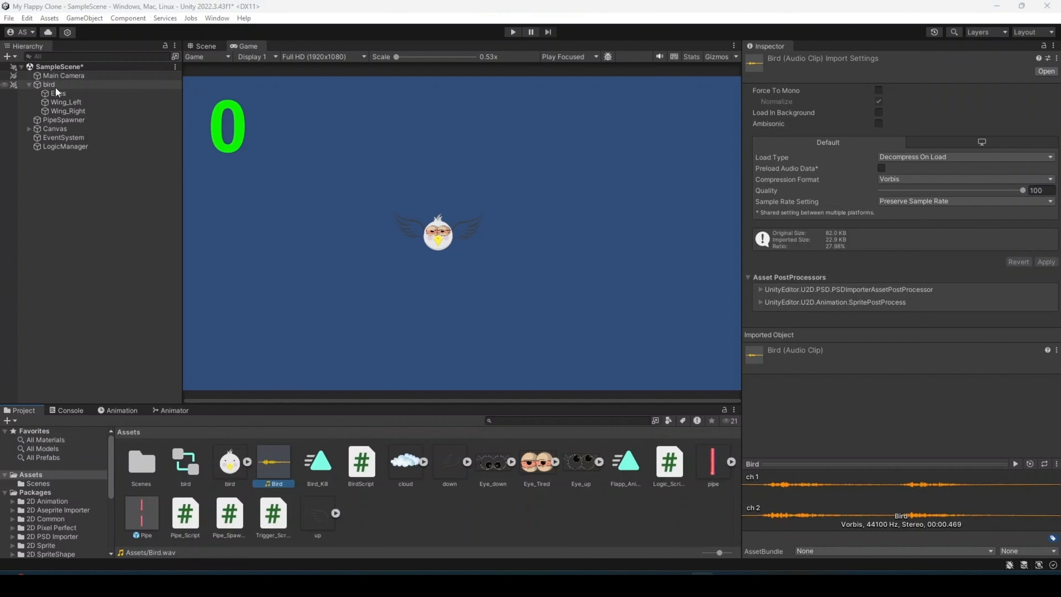
Add an Audio Source component to the bird object and assign the Bird audio clip to it
click(55, 85)
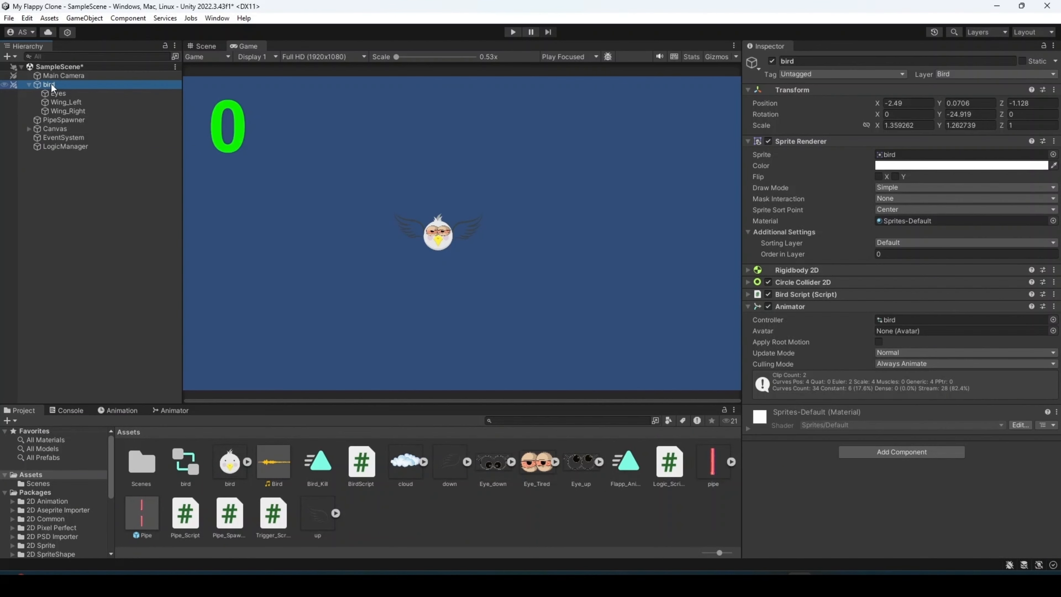
click(914, 453)
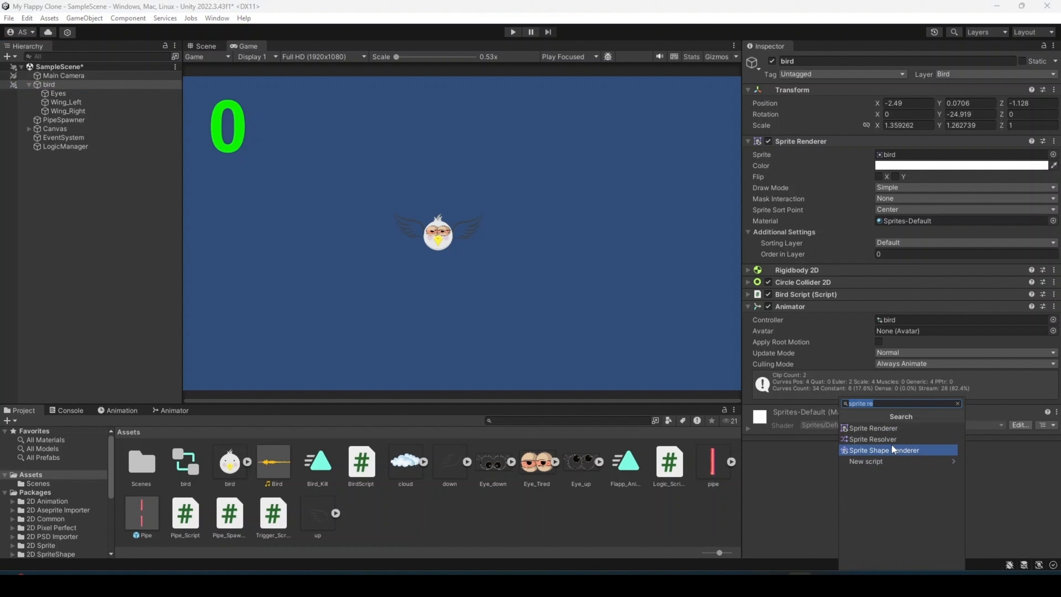
text(audios)
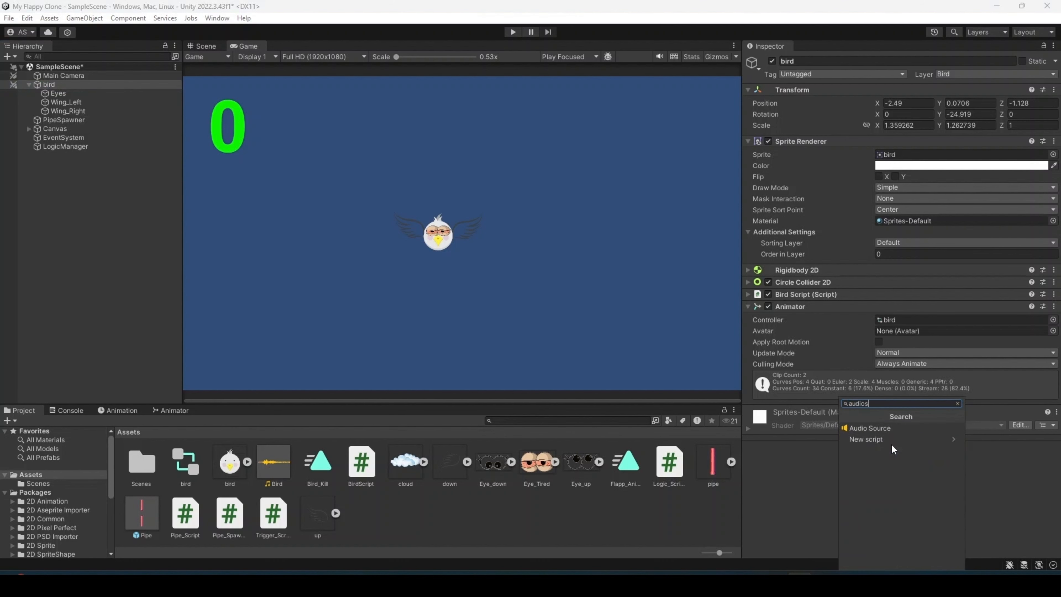
click(890, 428)
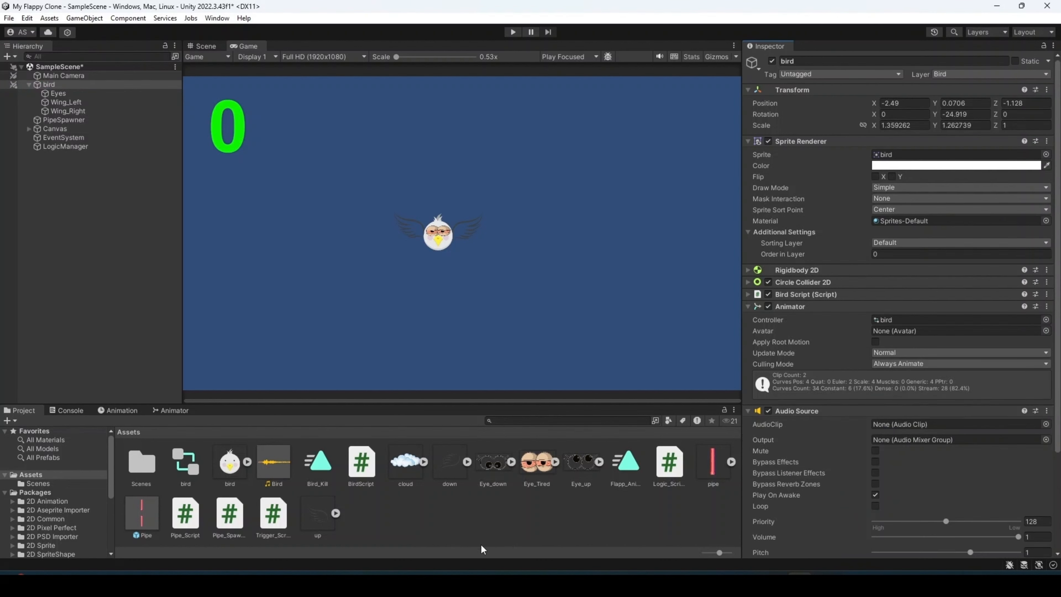
drag(934, 442, 945, 427)
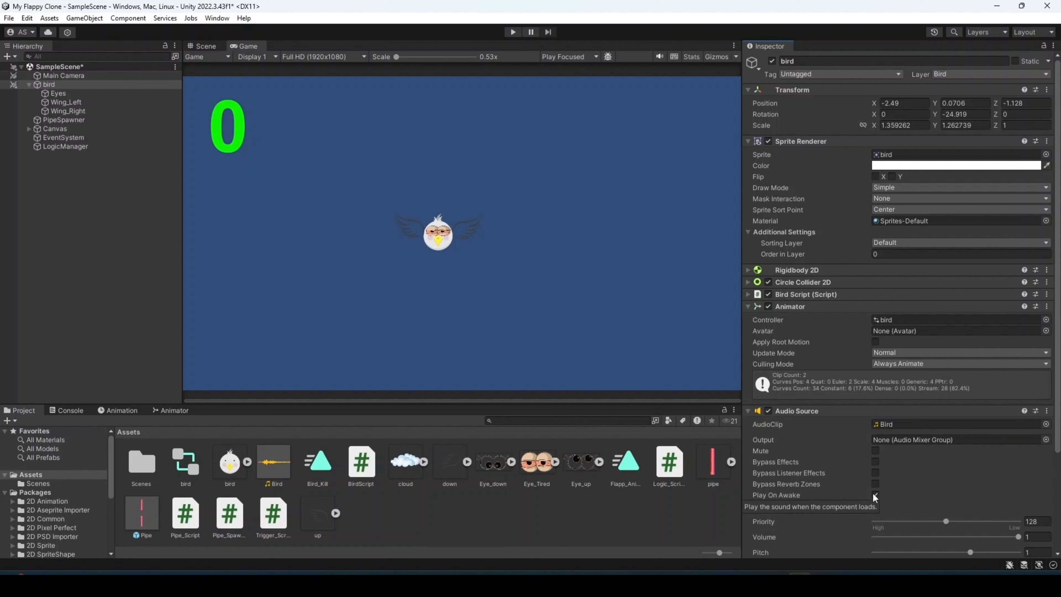
Add an Audio Source component to the Main Camera and assign the Casual - Level 1 clip to it
click(61, 76)
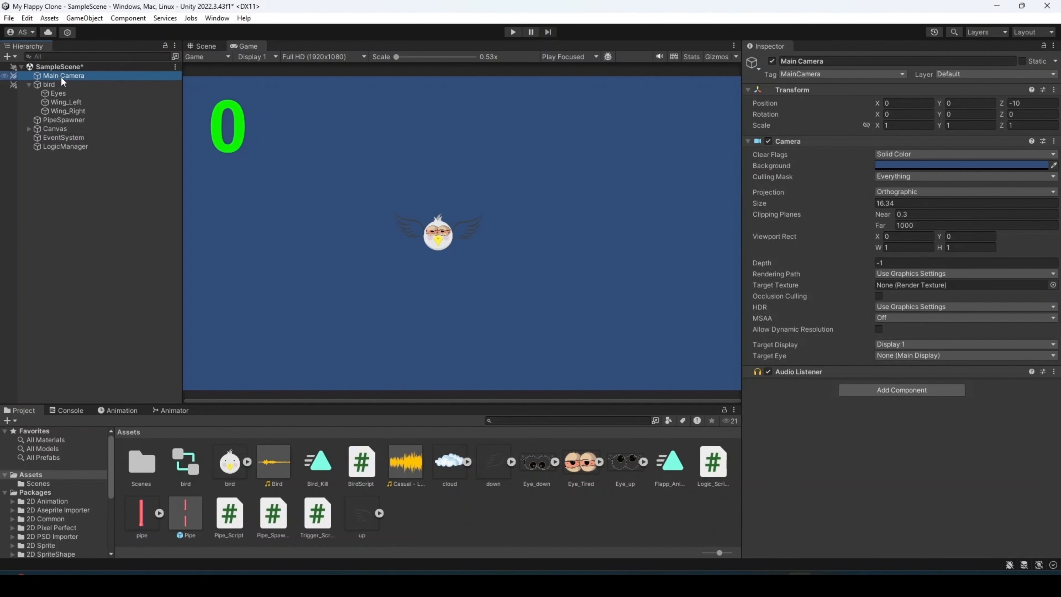
click(904, 392)
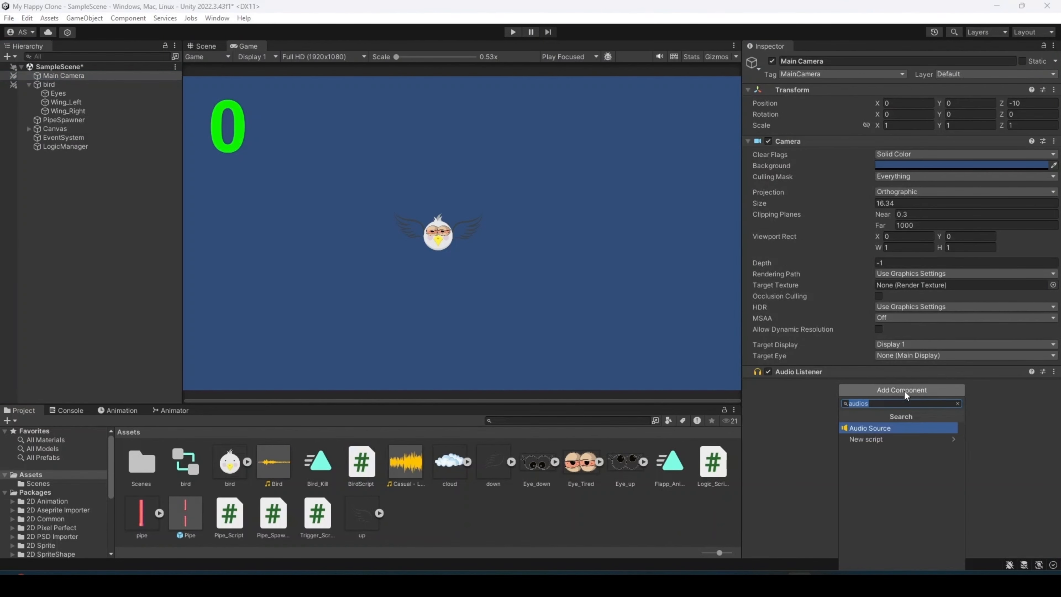
text(audi)
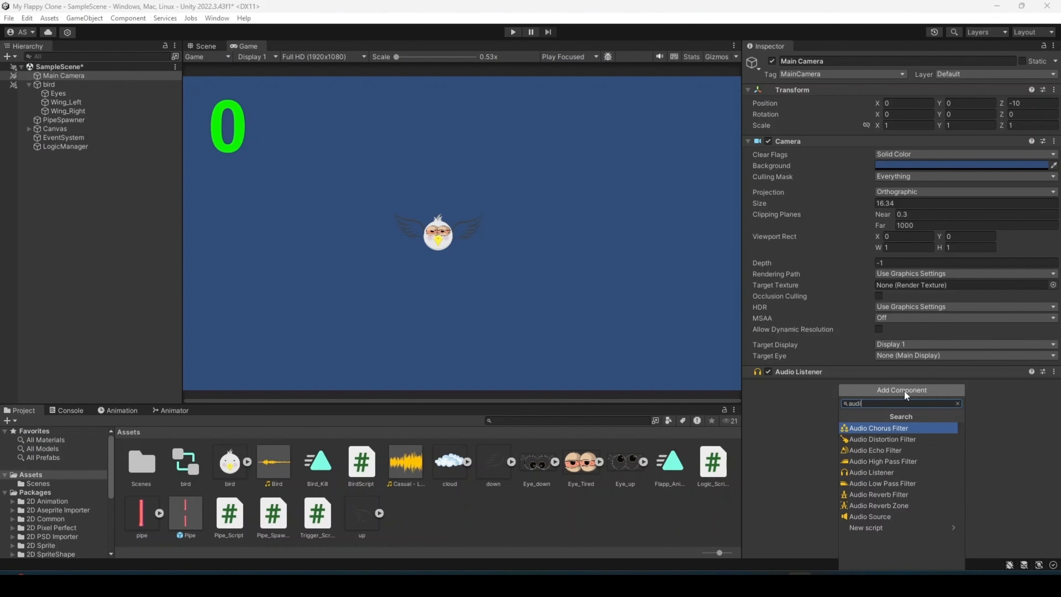
text(os)
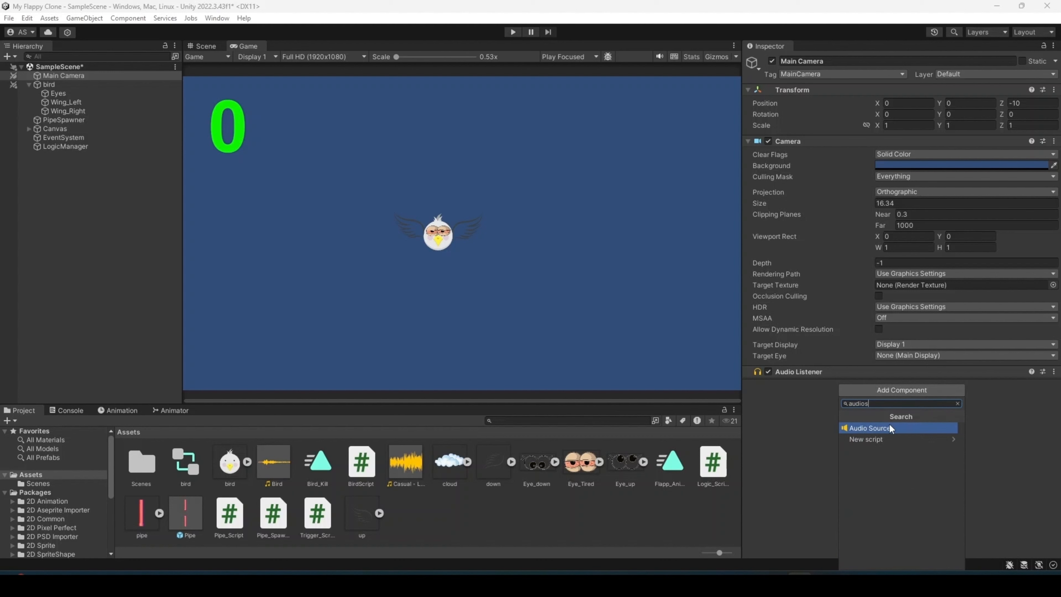
click(891, 428)
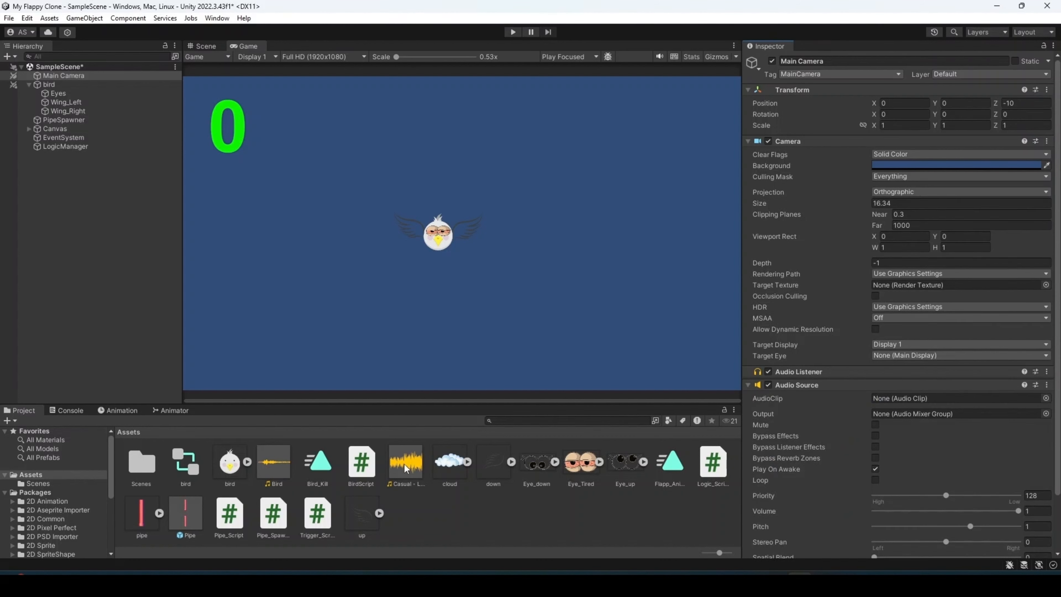
drag(853, 423, 907, 402)
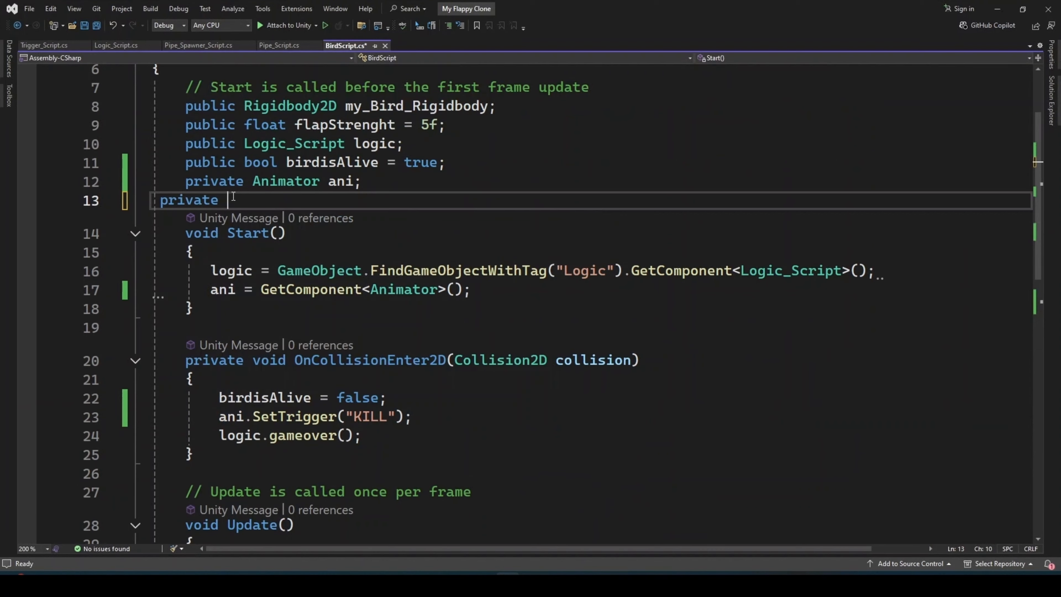
In BirdScript.cs in Visual Studio, declare private AudioSource audio; and assign audio = GetComponent<AudioSource>(); at the end of Start
text(AudioSource audio;)
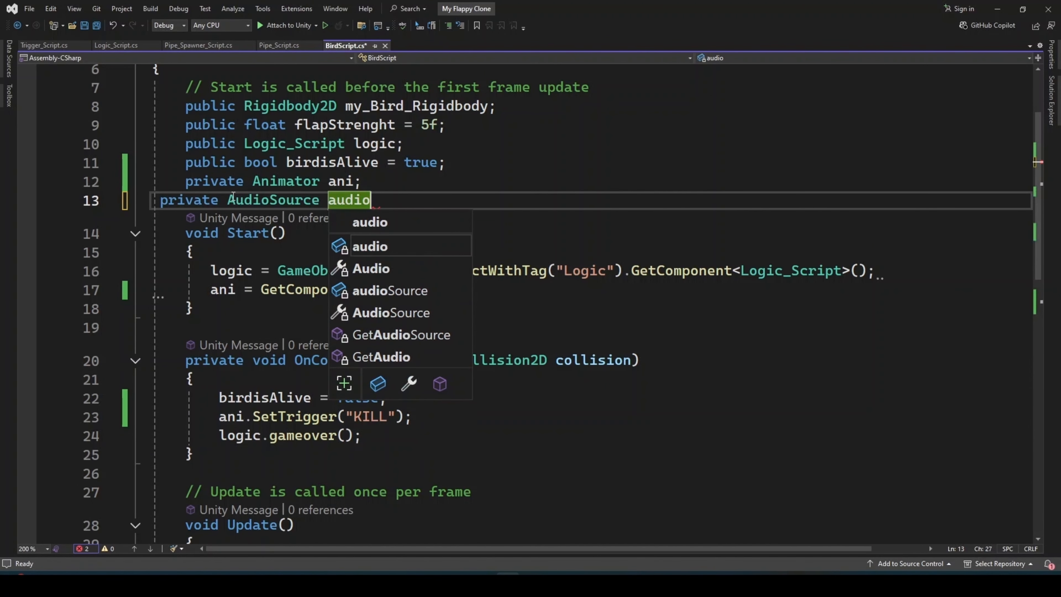
click(510, 292)
key(Return)
text(audio = get)
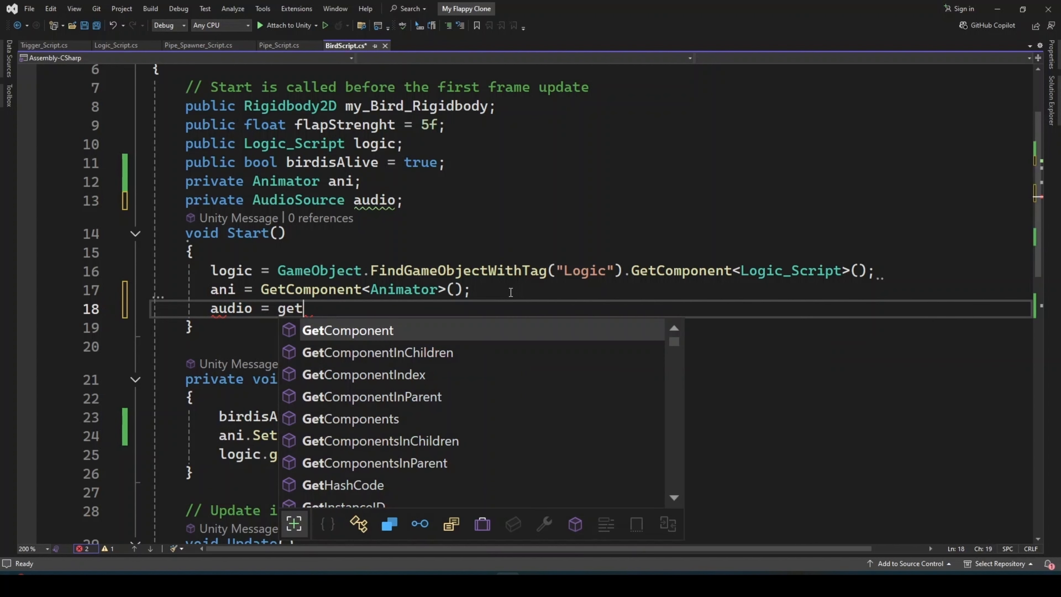
key(Tab)
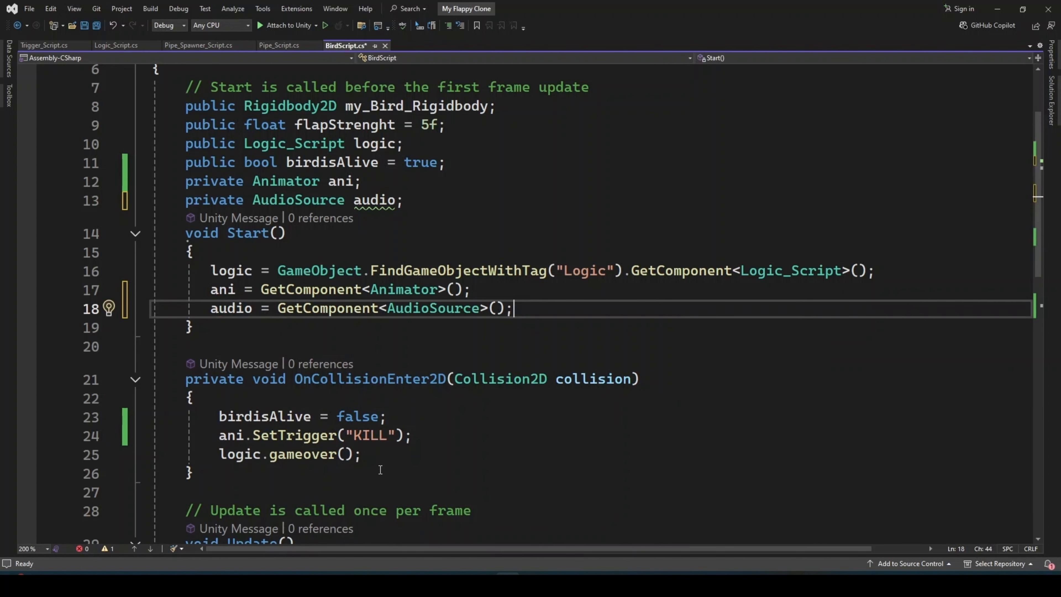
Add audio.Play(); after the KILL trigger line in OnCollisionEnter2D and save the script
scroll(381, 470, down, 1)
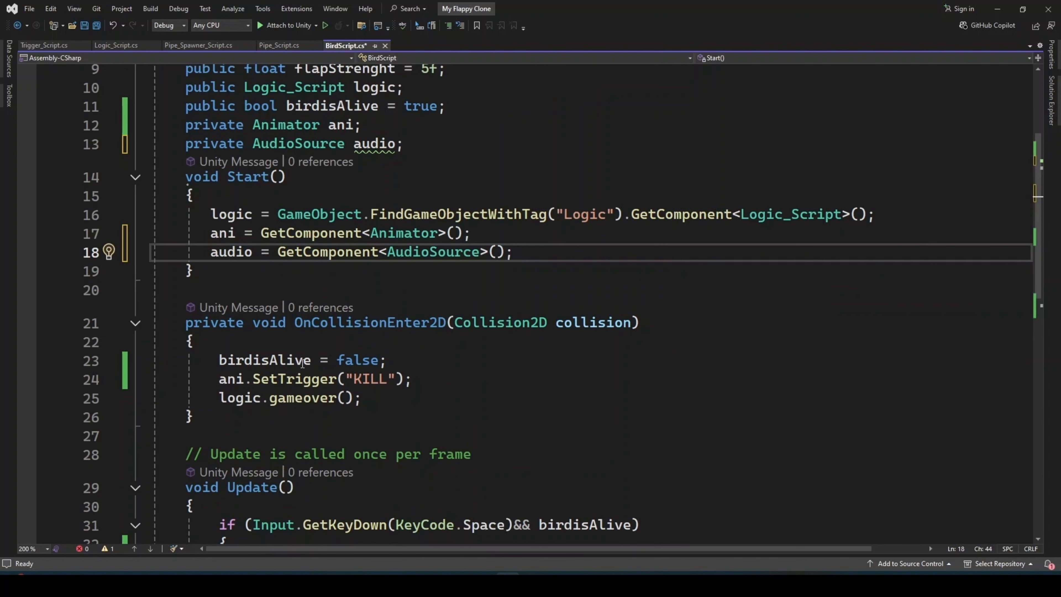
click(426, 380)
key(Return)
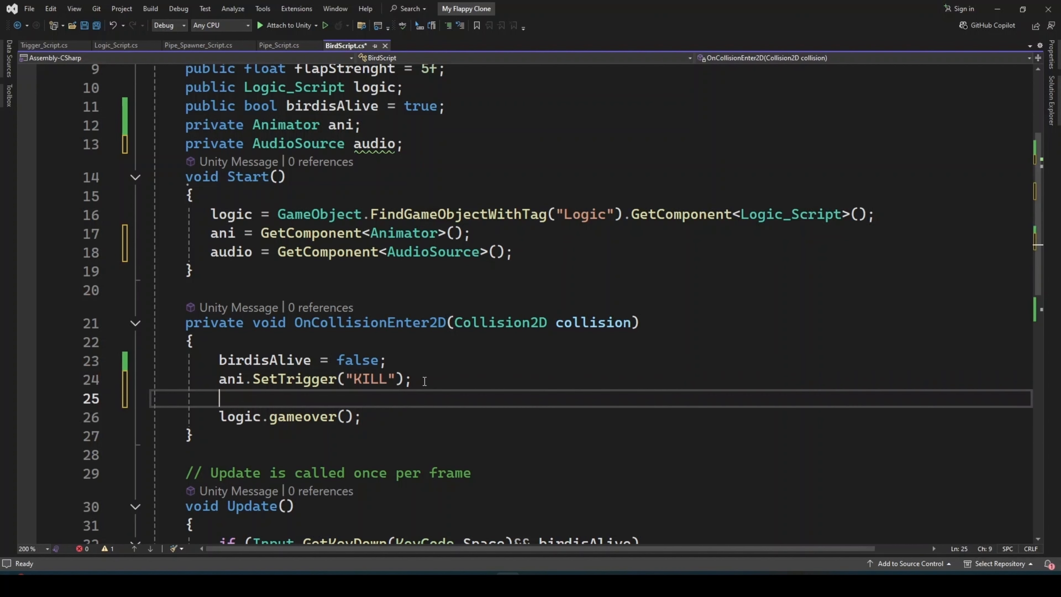
text(audio.pla)
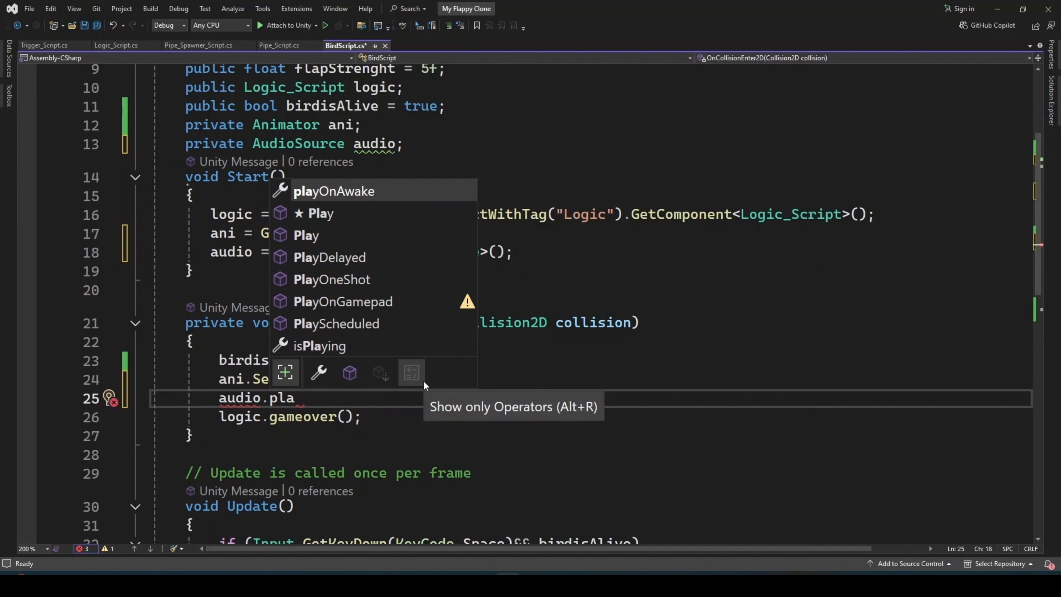
key(Down)
key(Tab)
text(())
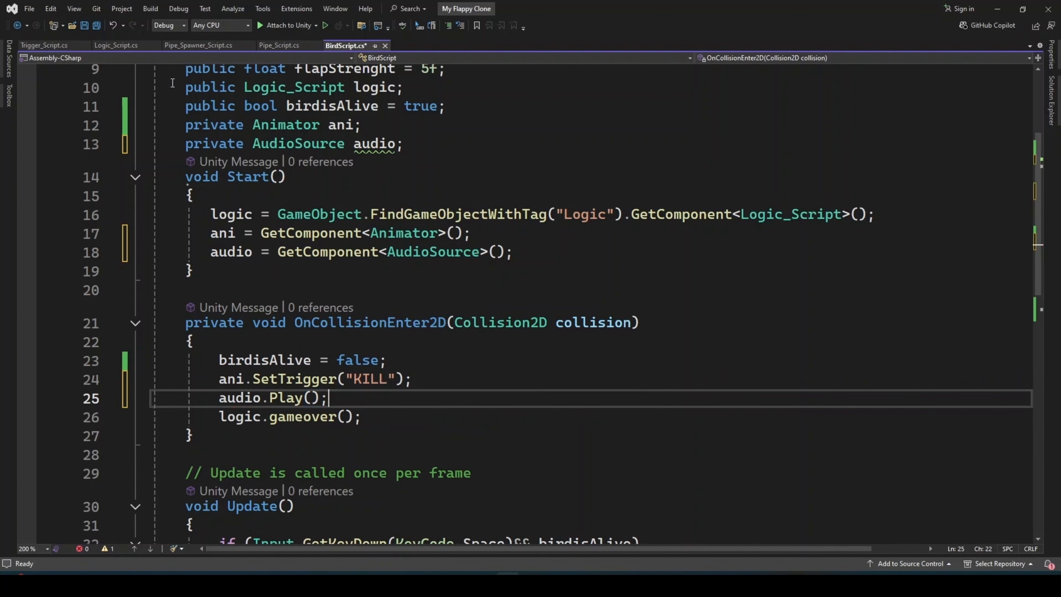
click(96, 25)
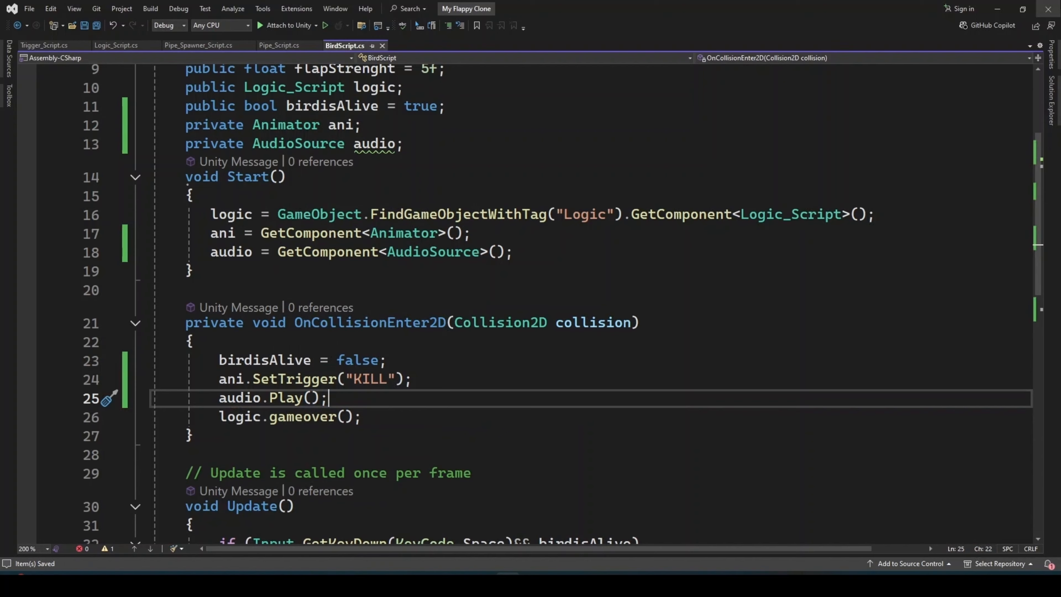
Return to Unity and play-test the game with sound, flapping the bird through pipes until it crashes, and stop the run
click(1000, 8)
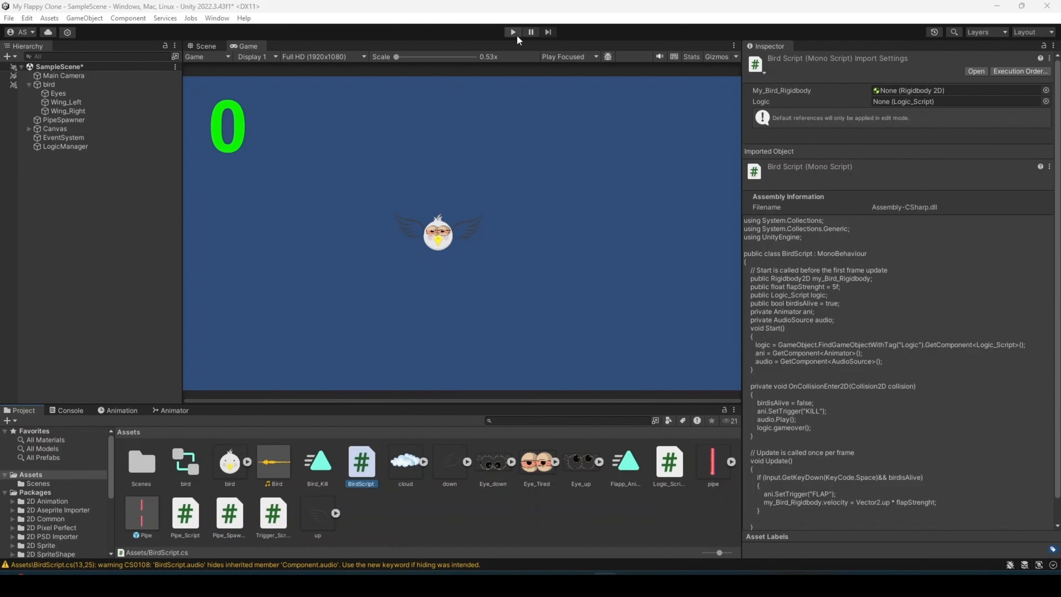
click(513, 32)
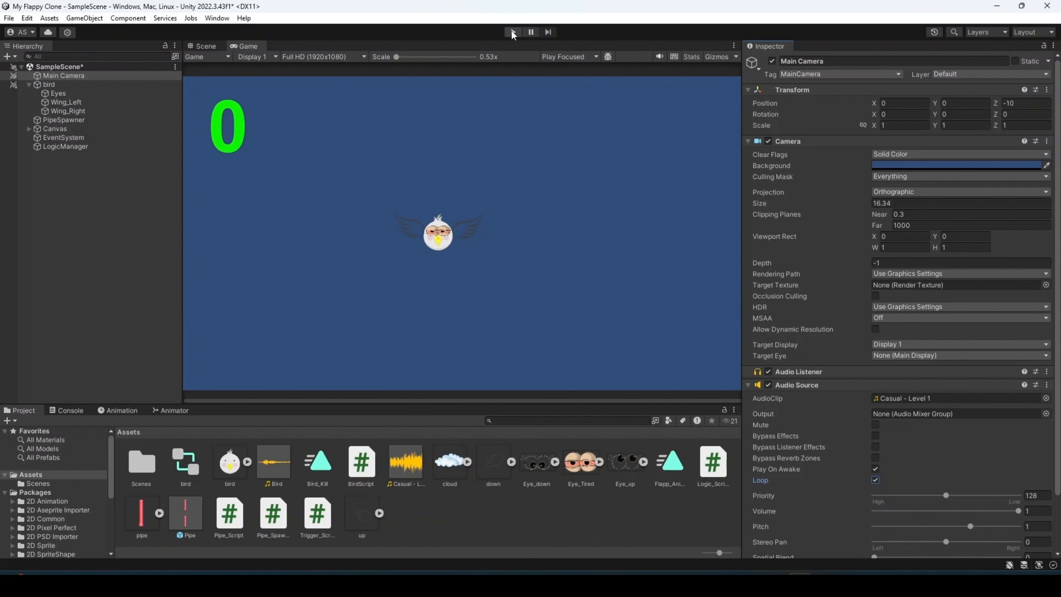
click(513, 33)
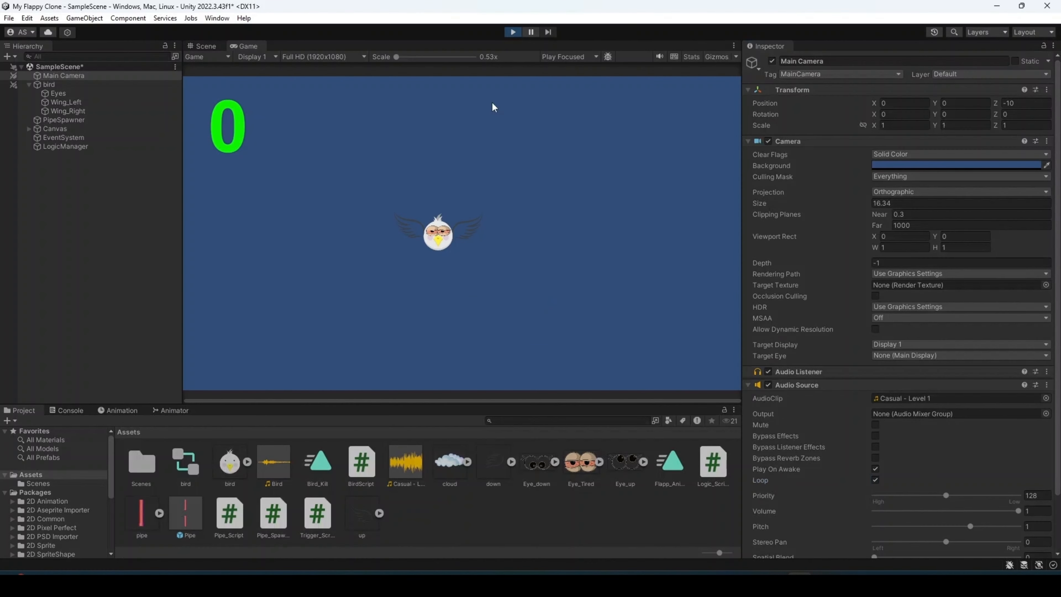
key(space)
key(space)
key(space)
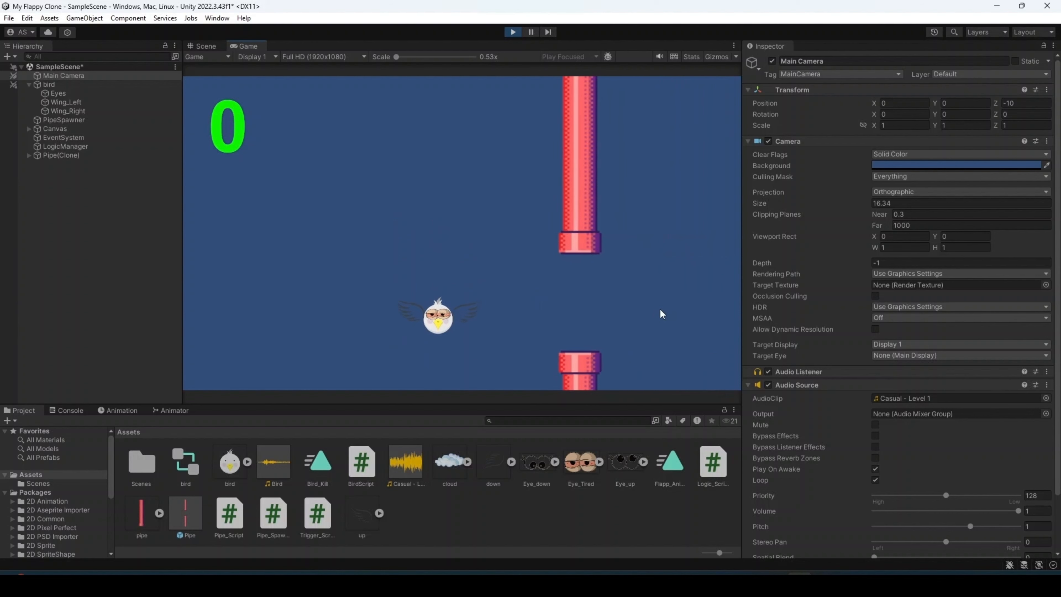
key(space)
key(space)
key(space)
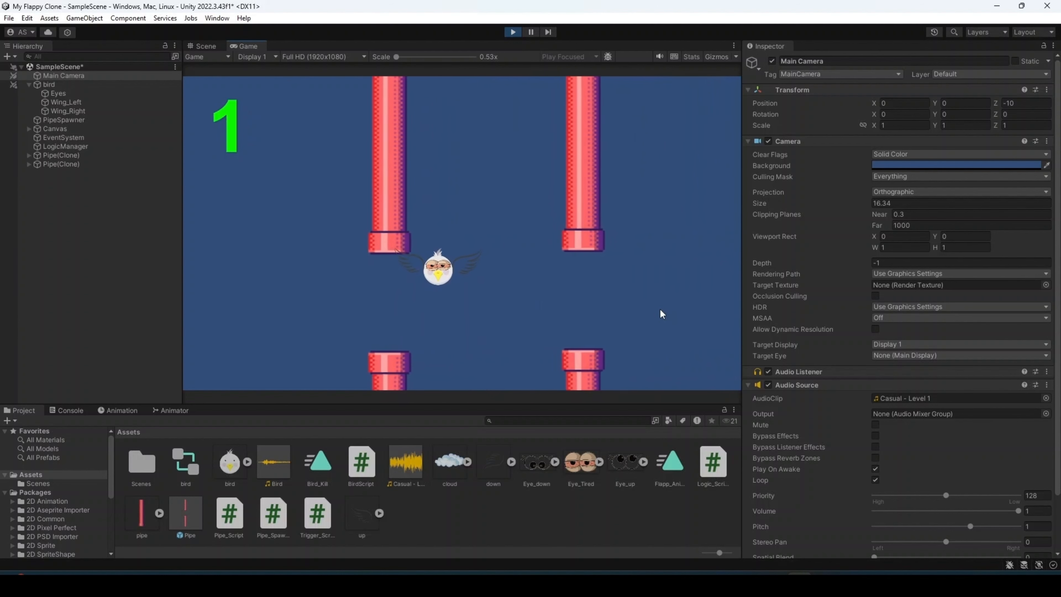
key(space)
key(space)
key(space)
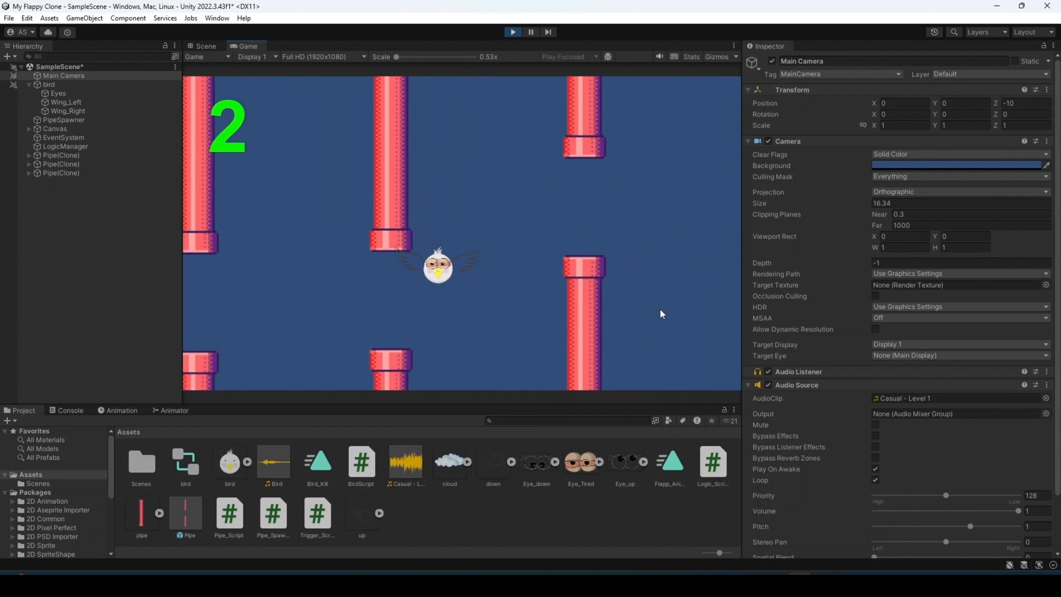
key(space)
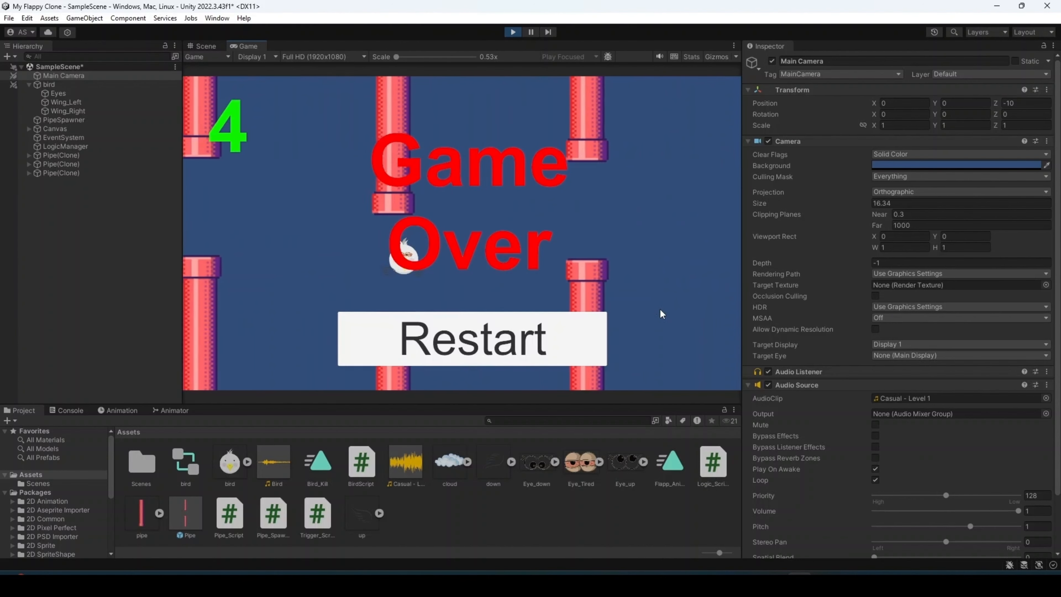
click(513, 32)
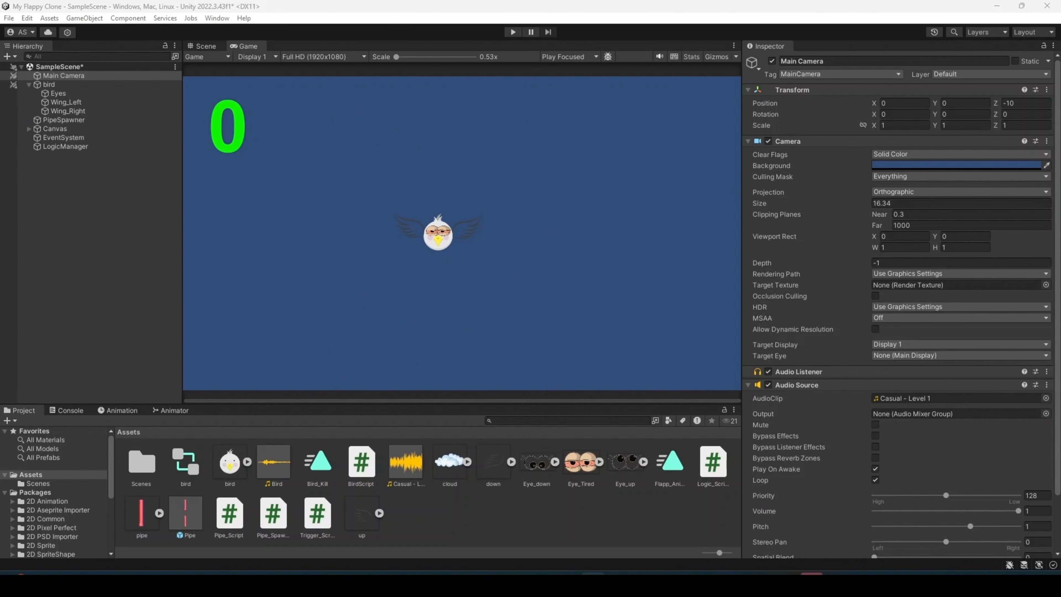
Create a Musik & Sound folder in Assets and move the Bird and Casual - Level 1 audio clips into it
right_click(450, 511)
click(649, 64)
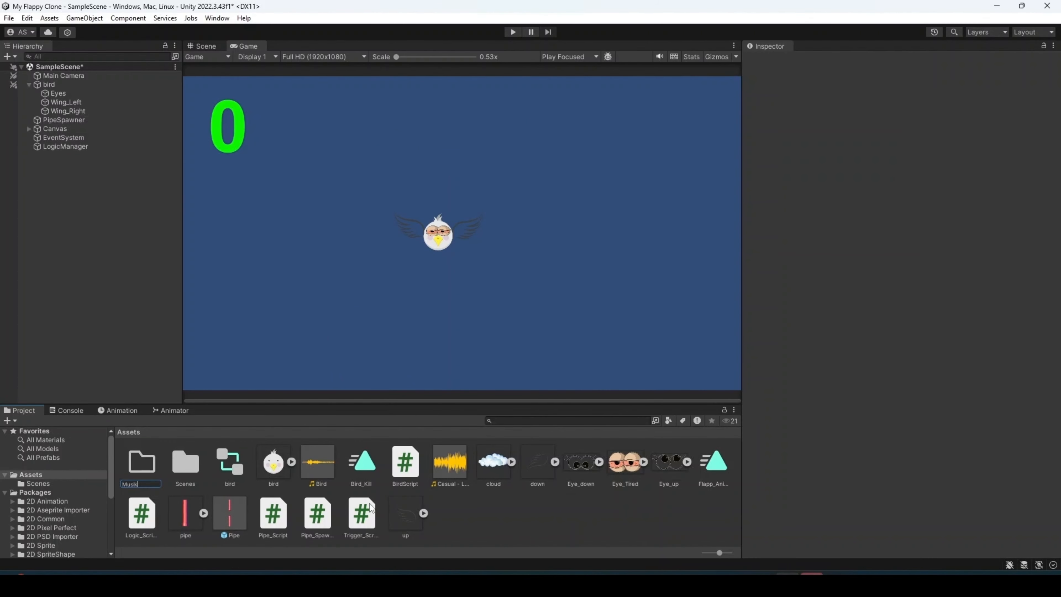
key(Return)
click(451, 467)
ctrl+click(323, 467)
drag(322, 466, 142, 469)
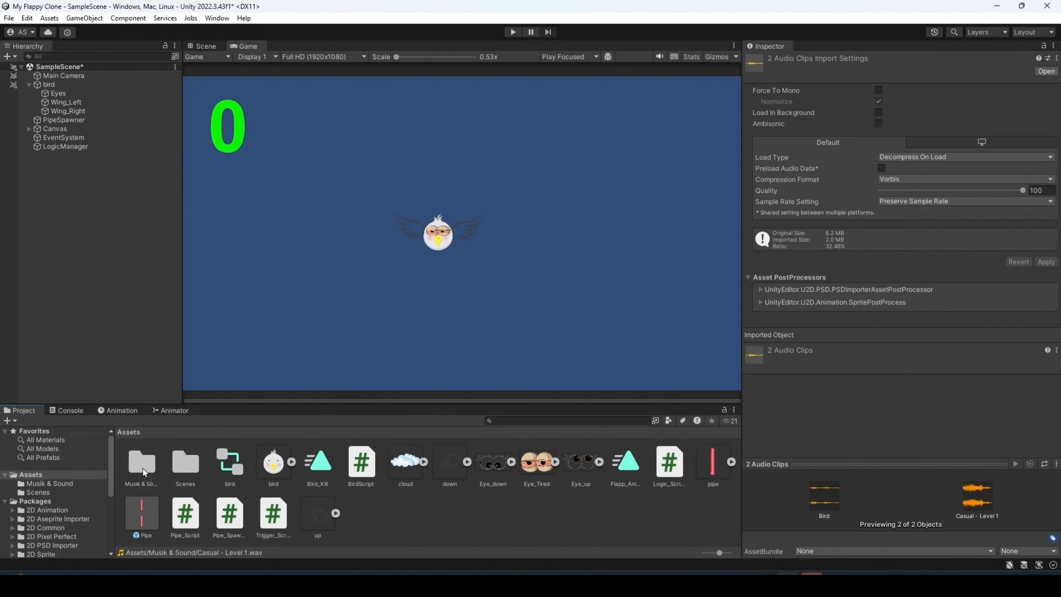
Create a Scripts folder in Assets and move all the bird, logic, pipe and trigger scripts into it
right_click(403, 513)
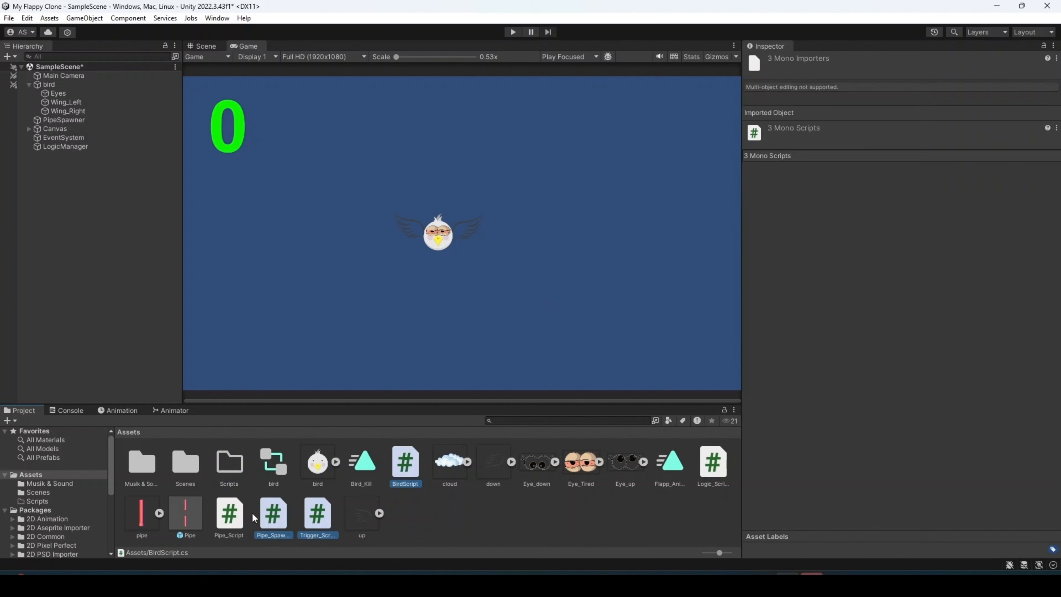
drag(288, 511, 229, 465)
Create an Animations folder in Assets and move the bird animator controller and both bird animation clips into it
right_click(361, 510)
mouse_move(419, 186)
click(577, 64)
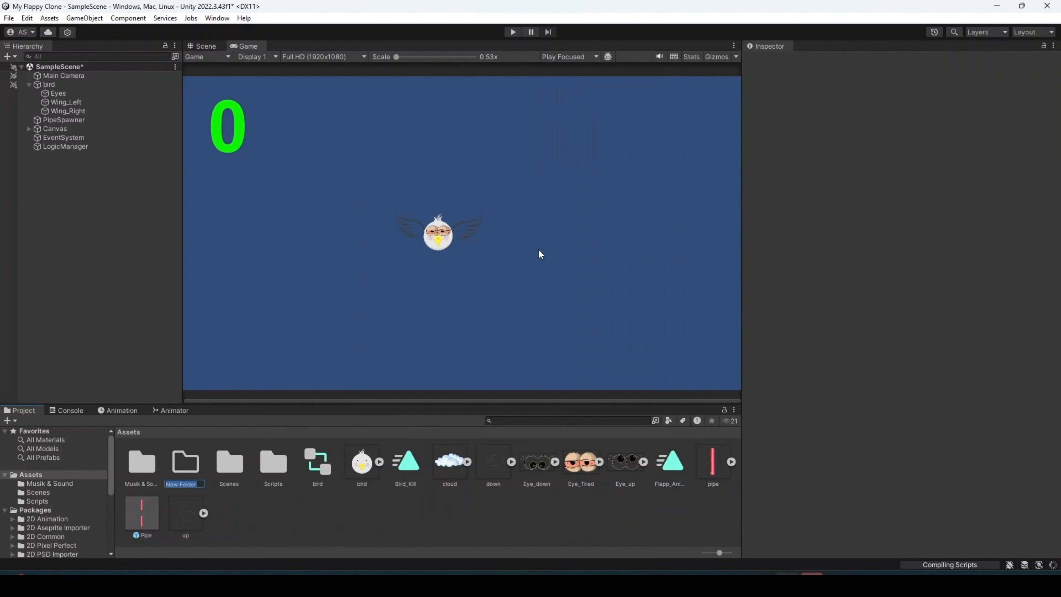
key(Return)
click(318, 462)
ctrl+click(406, 463)
ctrl+click(670, 463)
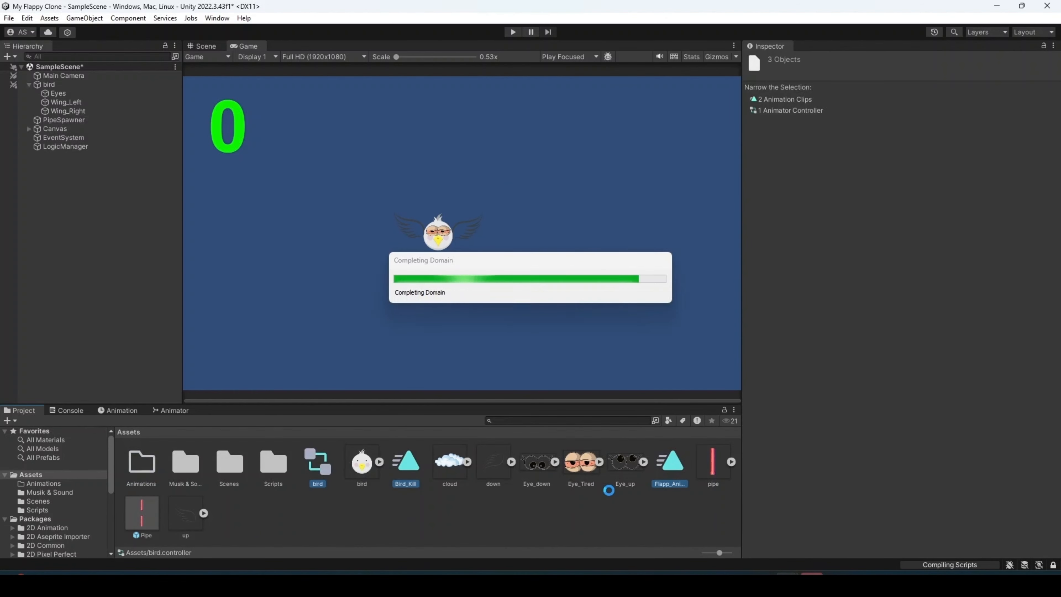
drag(325, 456, 142, 462)
Create a folder named Pictures in Assets
right_click(358, 509)
mouse_move(376, 178)
click(576, 64)
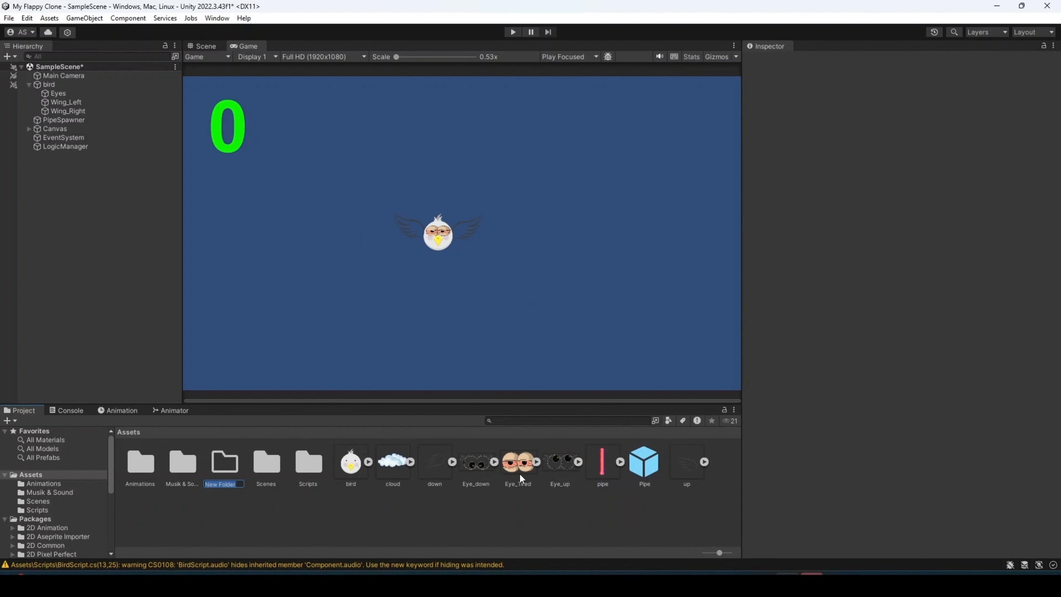
text(Pictures)
key(Return)
Move the bird, cloud, down, Eye_down, Eye_Tired, Eye_up, pipe and up images into the Pictures folder
click(352, 464)
ctrl+click(393, 462)
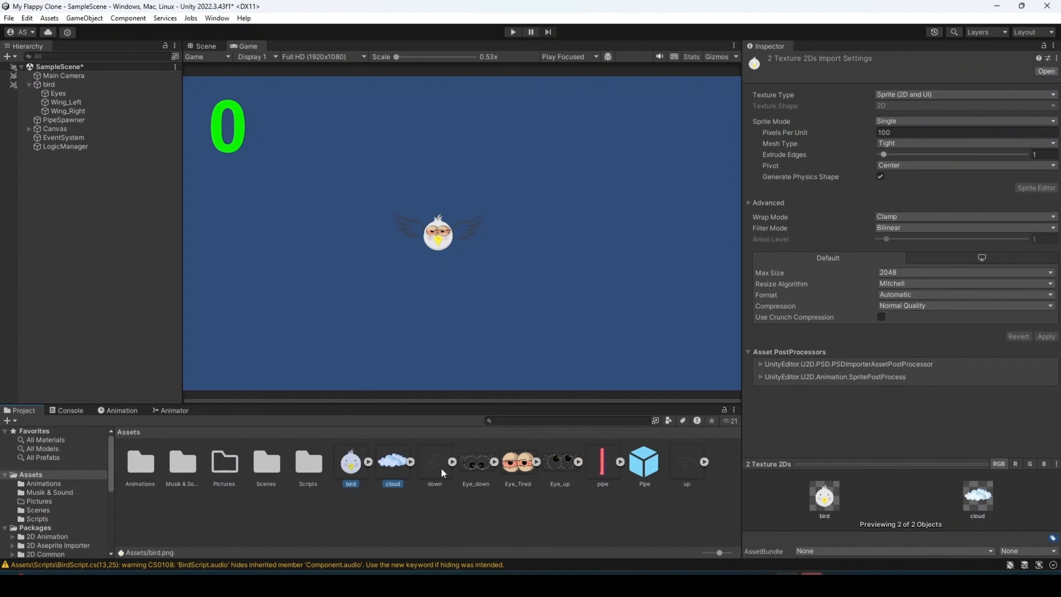
ctrl+click(442, 468)
ctrl+click(476, 463)
ctrl+click(518, 463)
ctrl+click(560, 465)
ctrl+click(600, 467)
ctrl+click(686, 465)
drag(686, 465, 217, 470)
Create a Prefabs folder in Assets and move the Pipe prefab into it
right_click(425, 481)
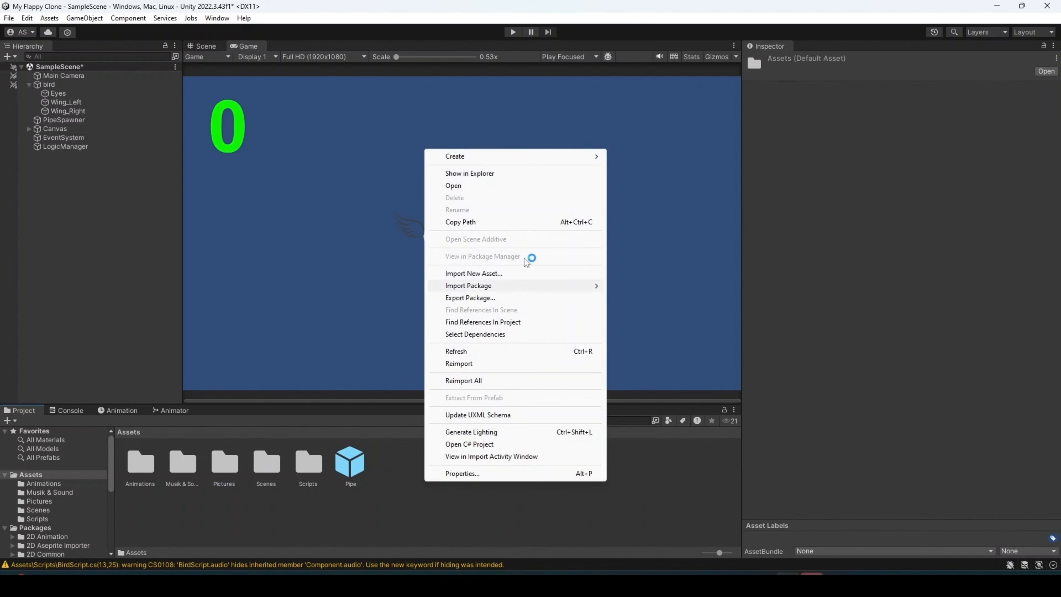
mouse_move(518, 156)
click(618, 64)
key(Return)
drag(392, 463, 266, 464)
click(211, 514)
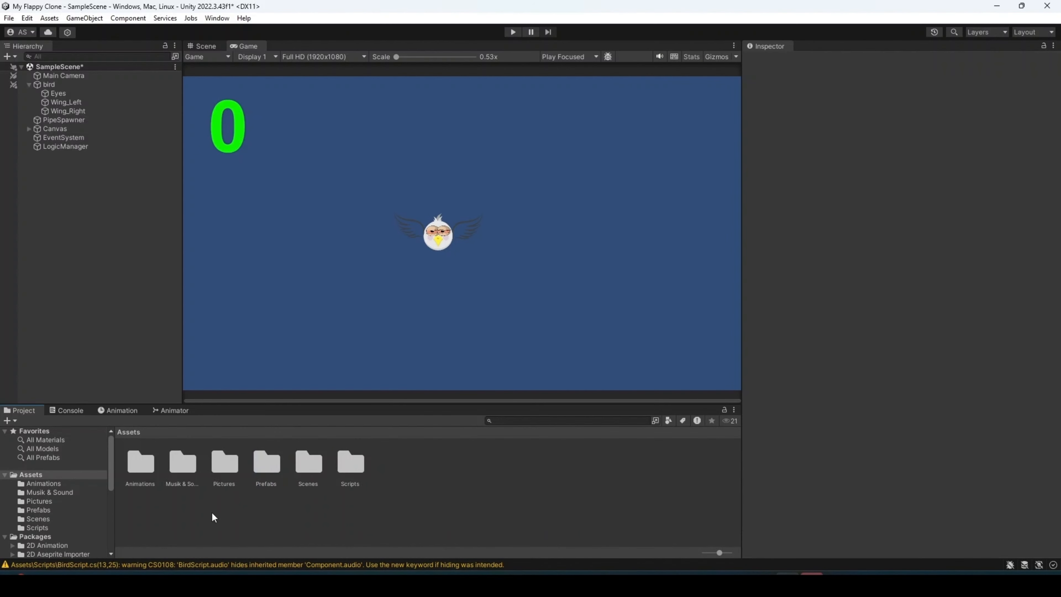
Play-test the game by flapping the bird through the pipes until it crashes, and stop play mode
click(513, 31)
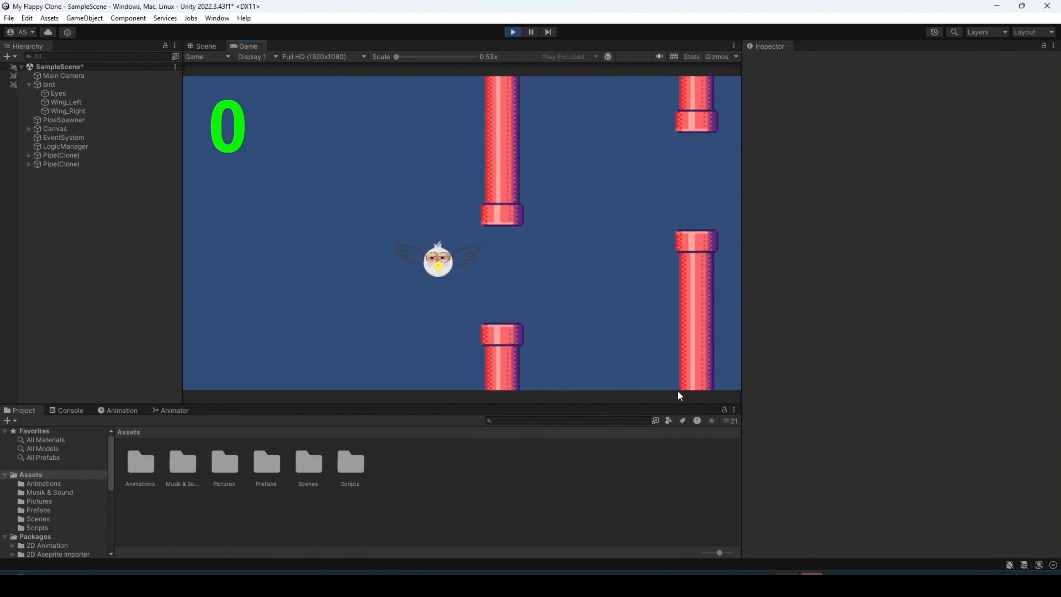
key(space)
key(space)
key(space)
key(space)
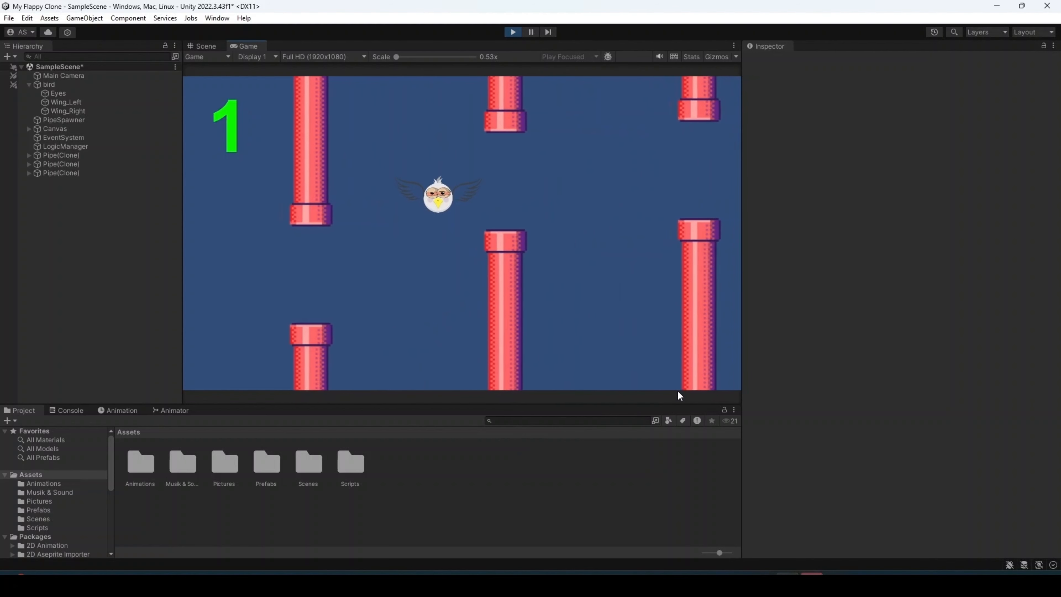
key(space)
key(space)
key(space)
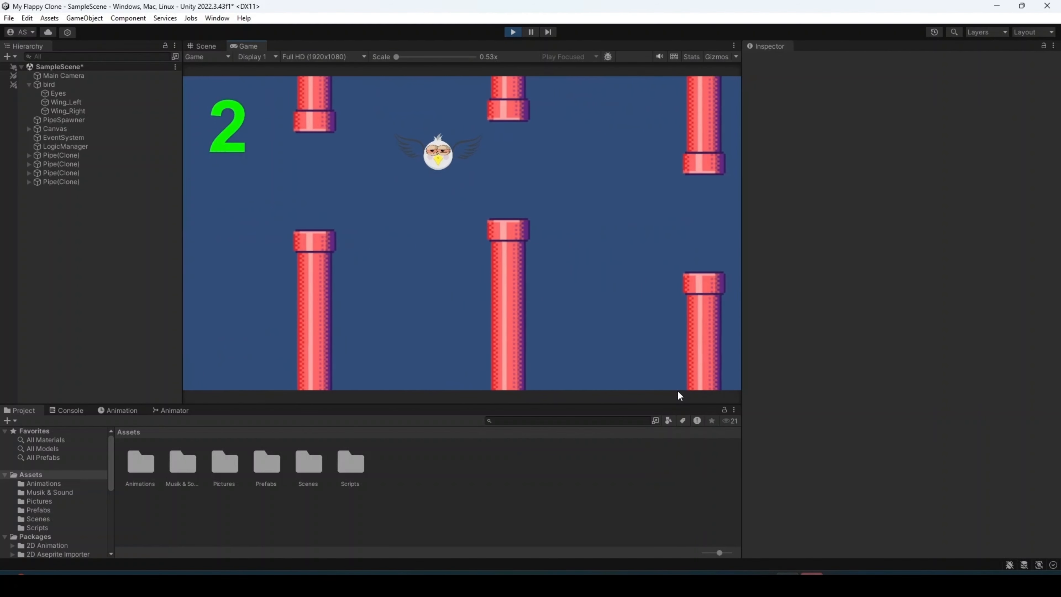
key(space)
key(space)
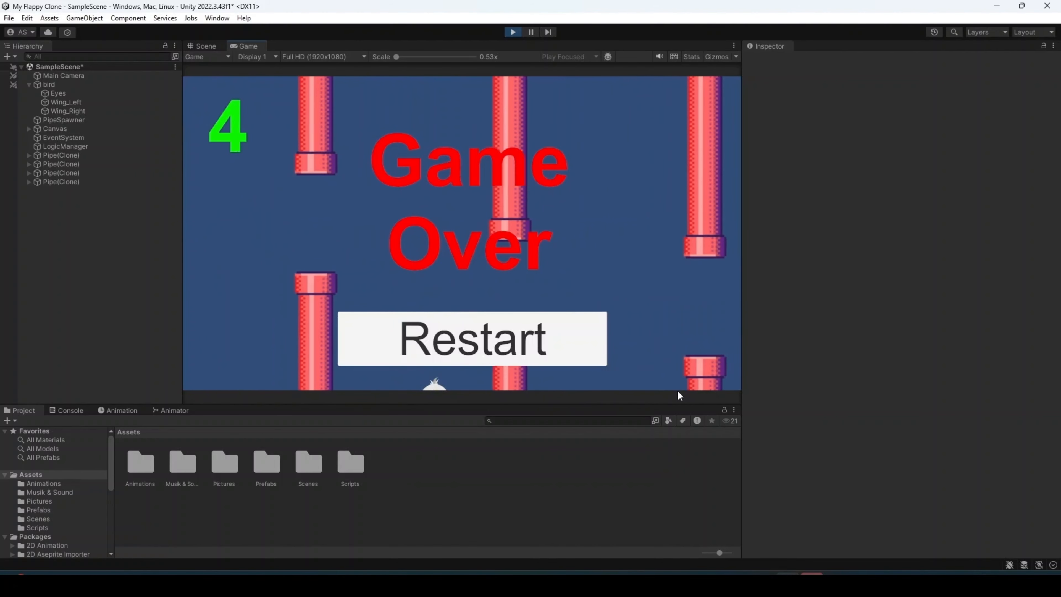
click(513, 32)
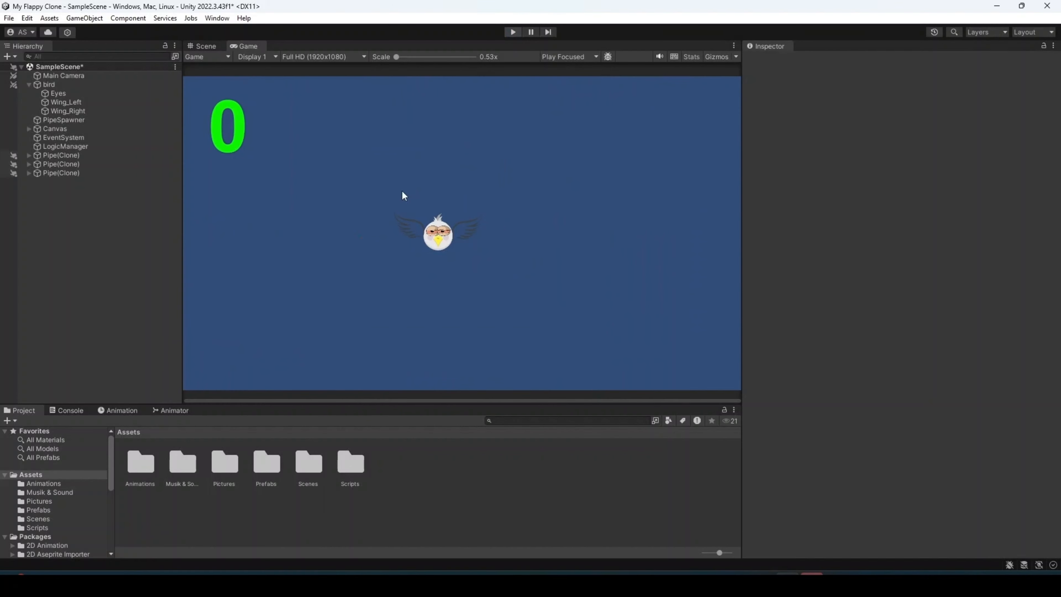